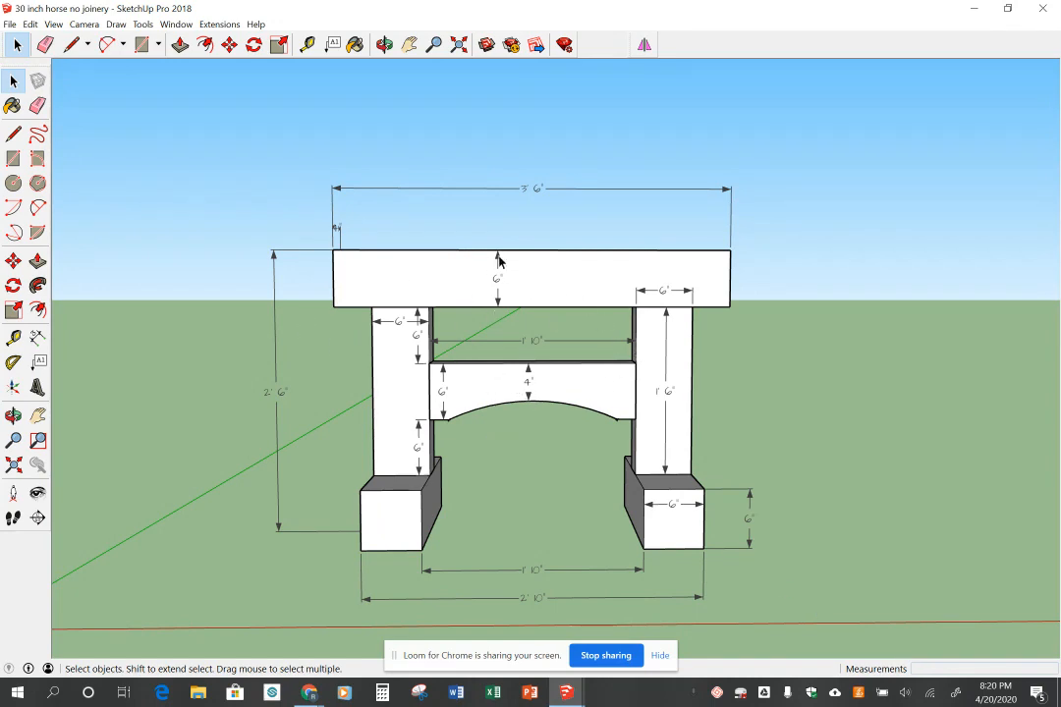
Step: Examine the dimensioned 30-inch horse model without joinery from several angles
{"action": "middle_click_drag", "start_coordinate": [725, 387], "coordinate": [550, 538]}
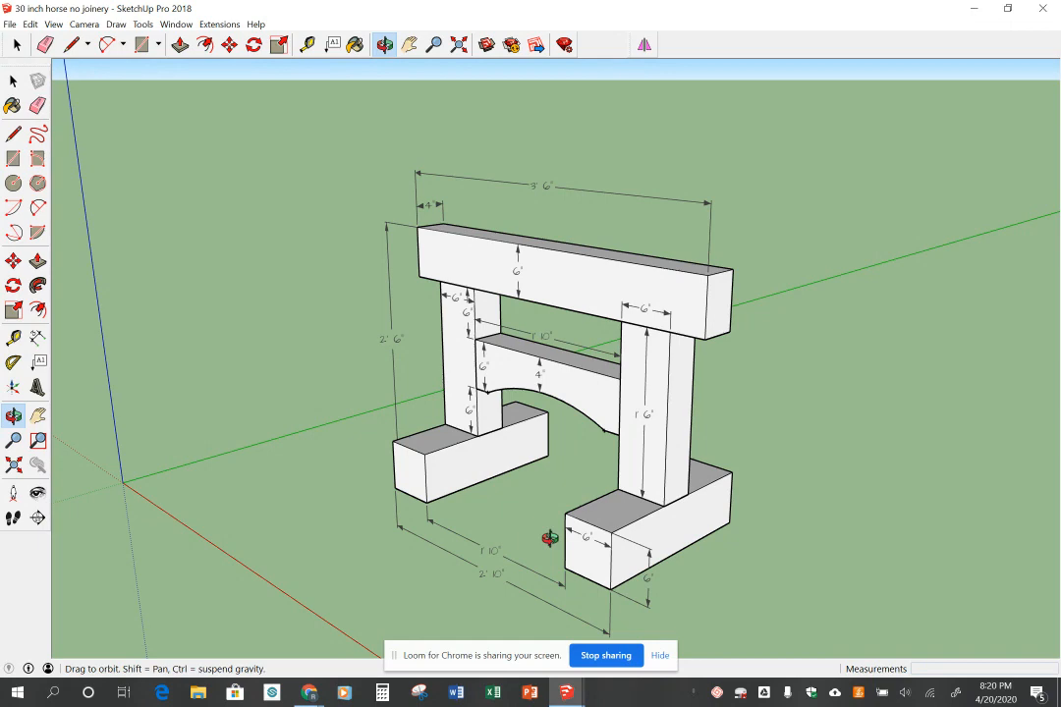
{"action": "middle_click_drag", "start_coordinate": [550, 539], "coordinate": [1025, 467]}
{"action": "key", "text": "space"}
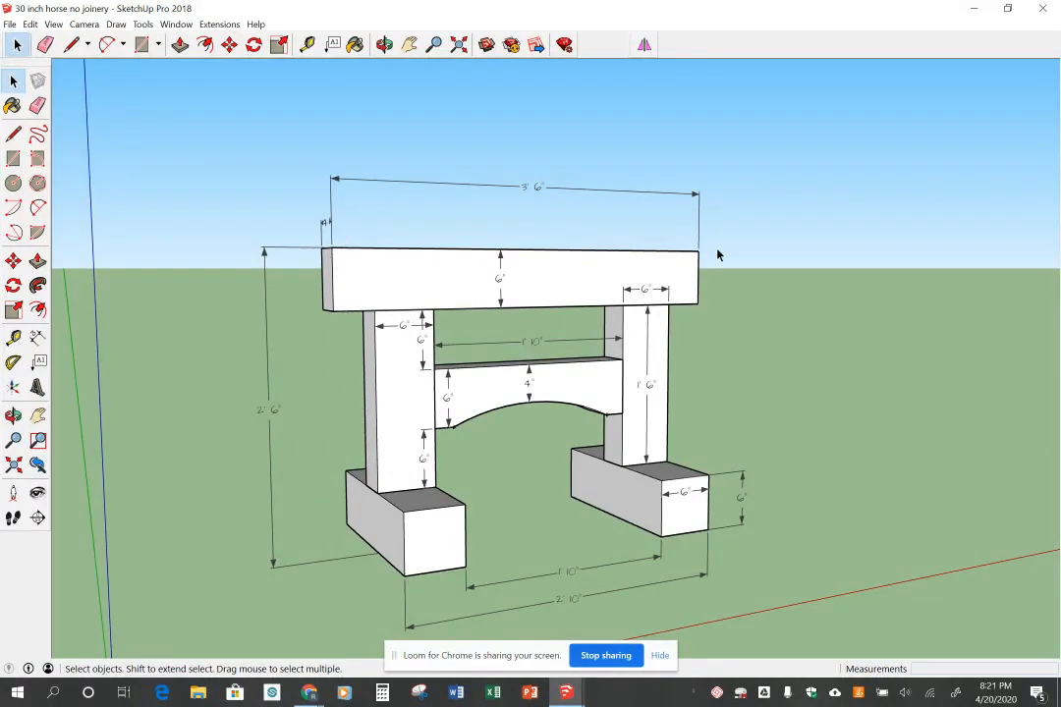
{"action": "middle_click_drag", "start_coordinate": [819, 413], "coordinate": [848, 431]}
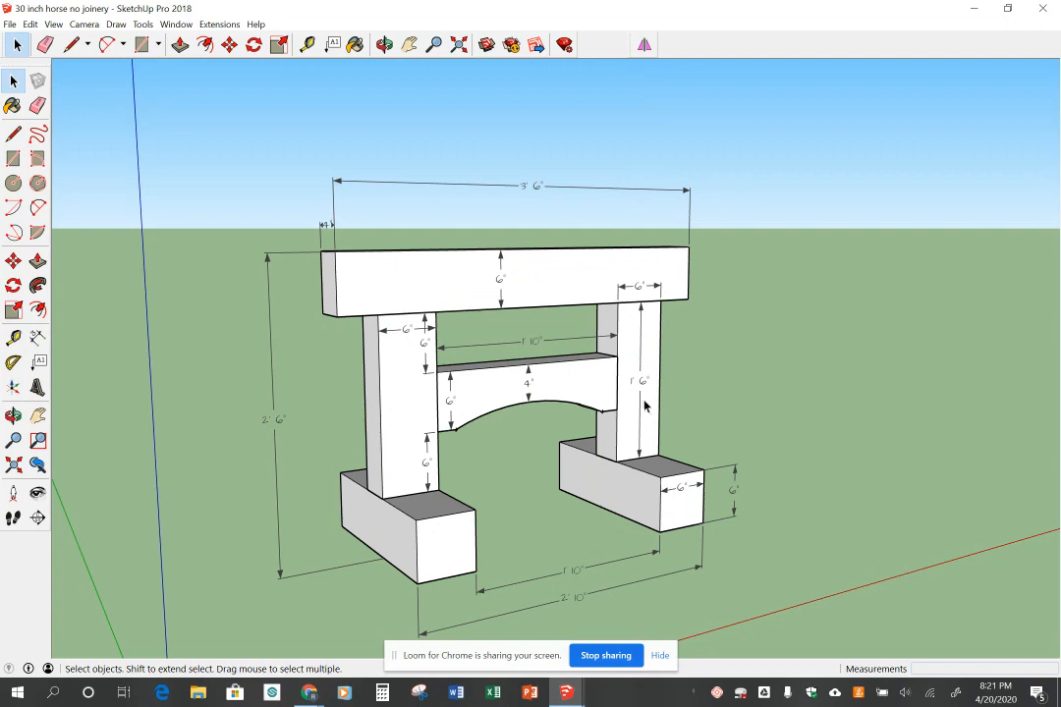
{"action": "key", "text": "o"}
{"action": "left_click_drag", "start_coordinate": [756, 440], "coordinate": [347, 440]}
{"action": "key", "text": "space"}
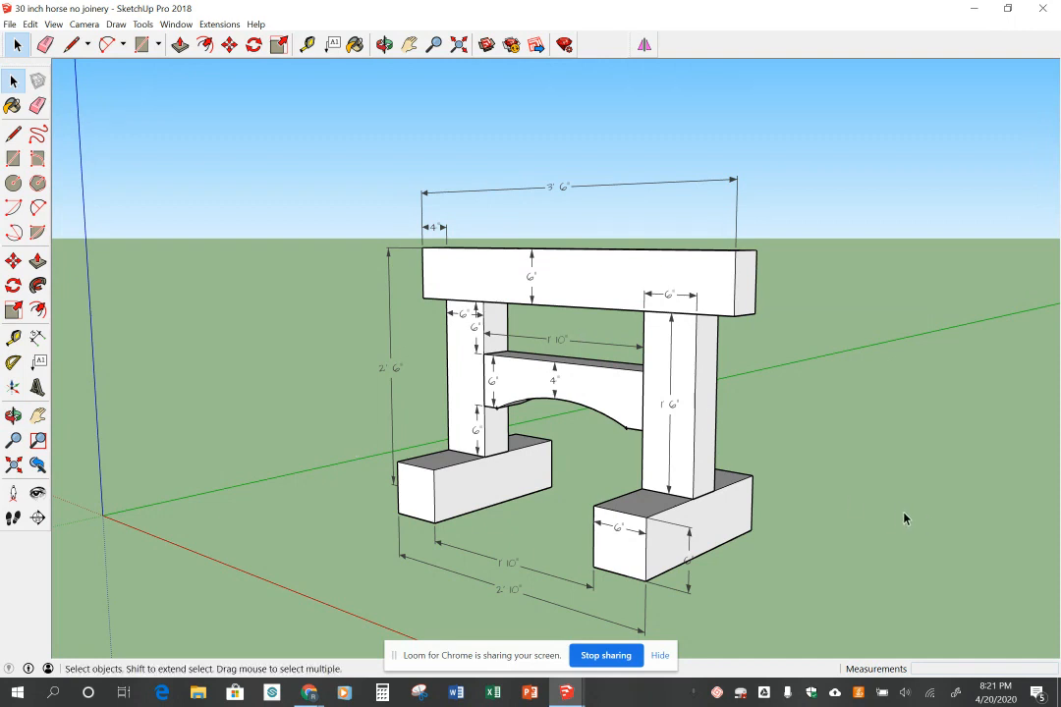
{"action": "key", "text": "o"}
{"action": "left_click_drag", "start_coordinate": [914, 511], "coordinate": [992, 488]}
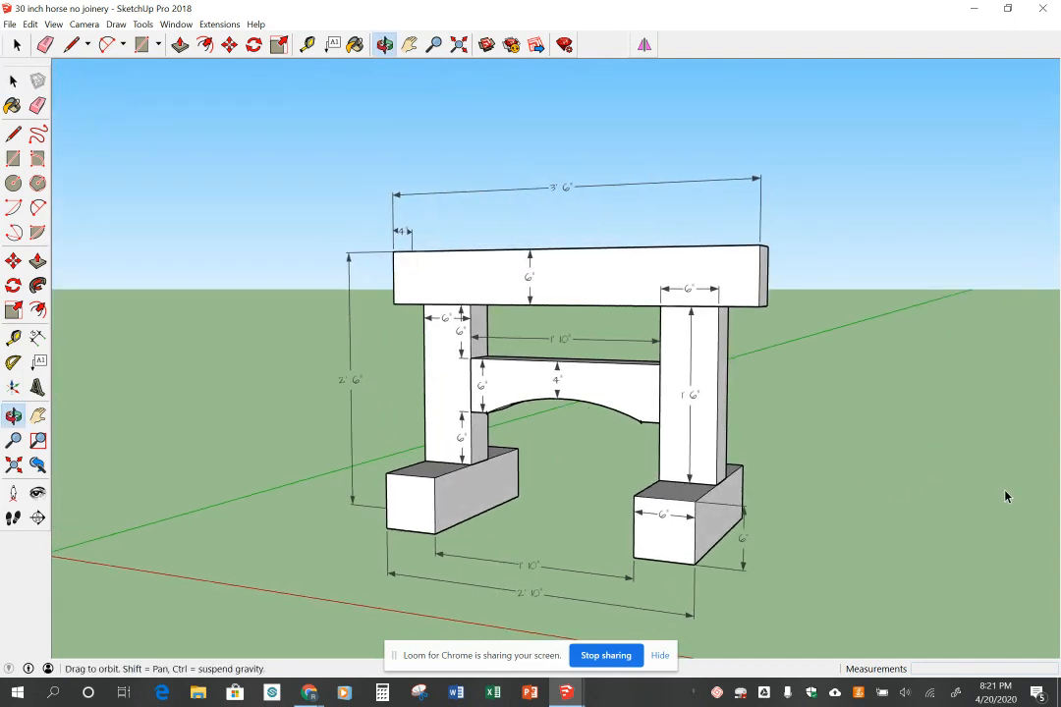
{"action": "key", "text": "space"}
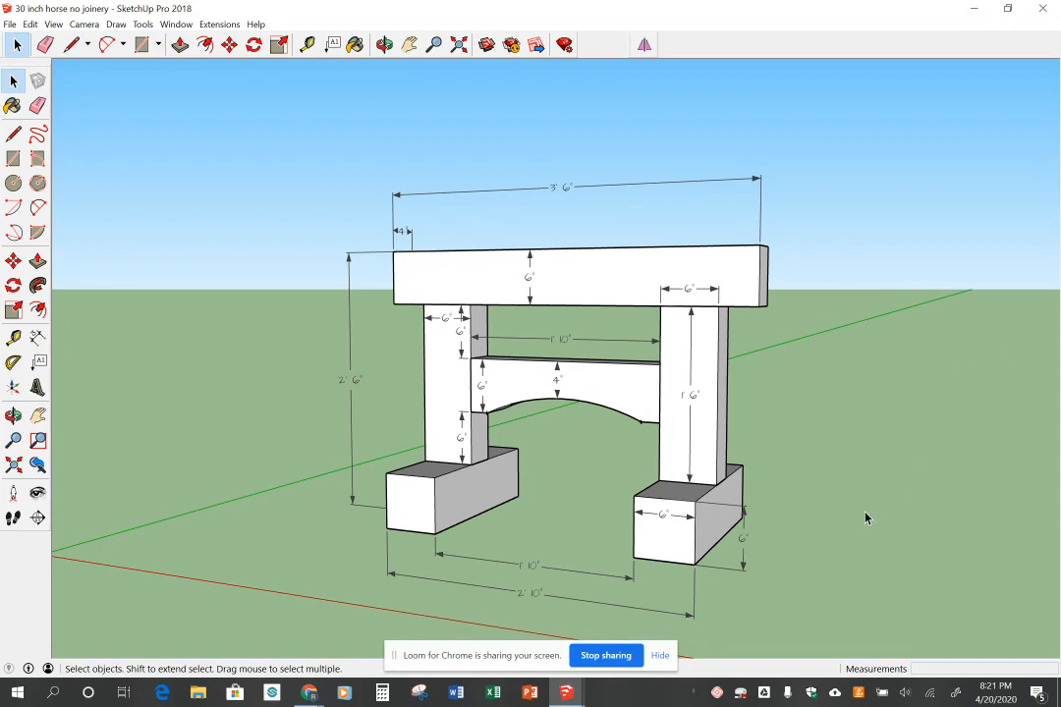
{"action": "middle_click_drag", "start_coordinate": [865, 516], "coordinate": [407, 512]}
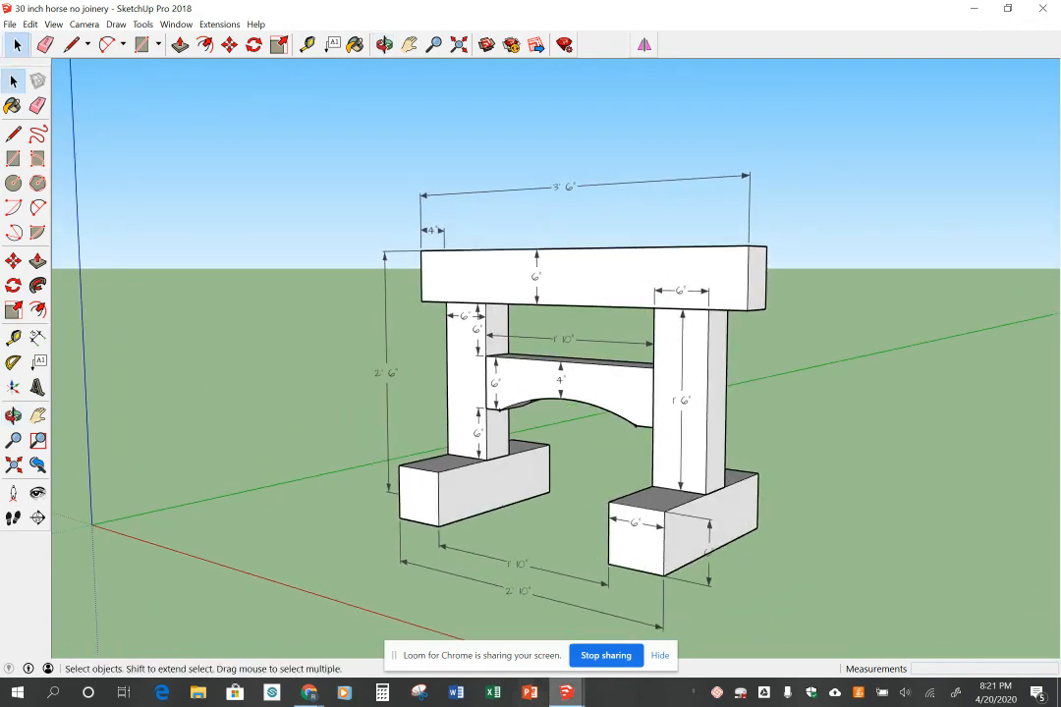
Step: Switch to the "30 inch horse with joinery" model and inspect its see-through joints from both sides
{"action": "mouse_move", "coordinate": [578, 696]}
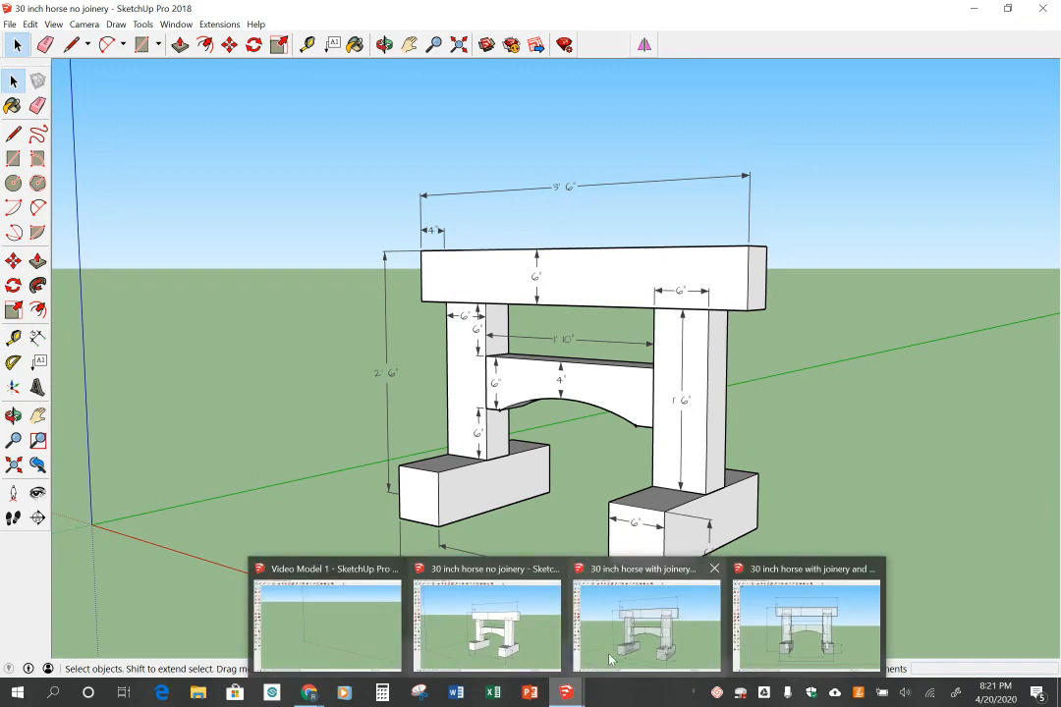
{"action": "left_click", "coordinate": [609, 660]}
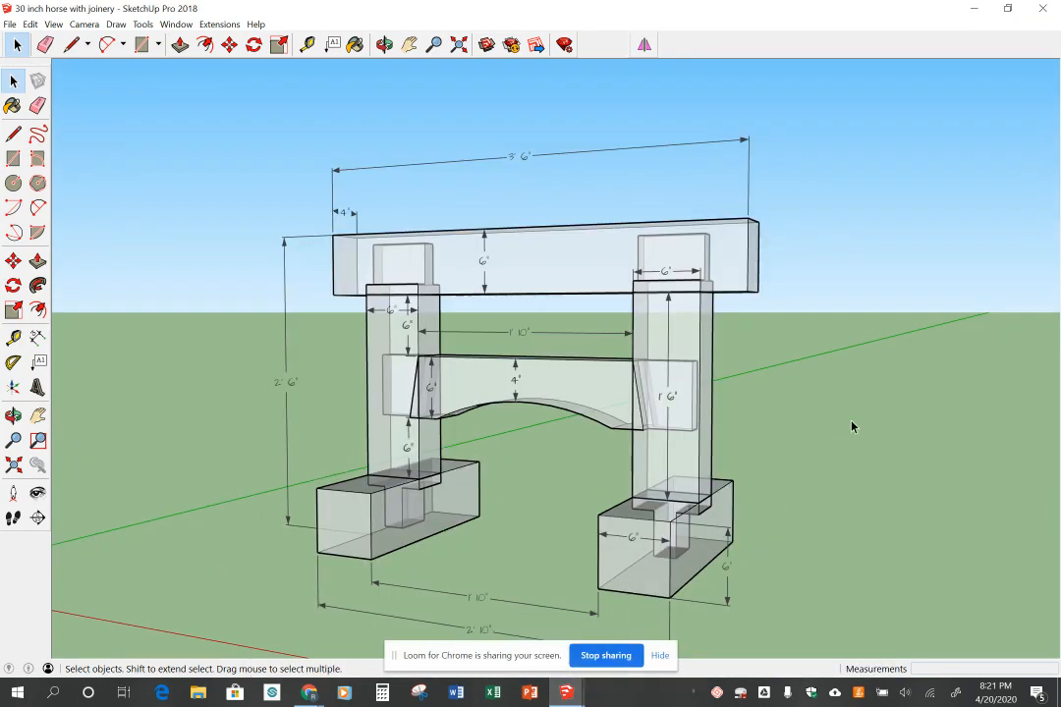
{"action": "key", "text": "o"}
{"action": "left_click_drag", "start_coordinate": [552, 504], "coordinate": [893, 499]}
{"action": "left_click_drag", "start_coordinate": [746, 472], "coordinate": [278, 454]}
{"action": "middle_click_drag", "start_coordinate": [277, 454], "coordinate": [516, 433]}
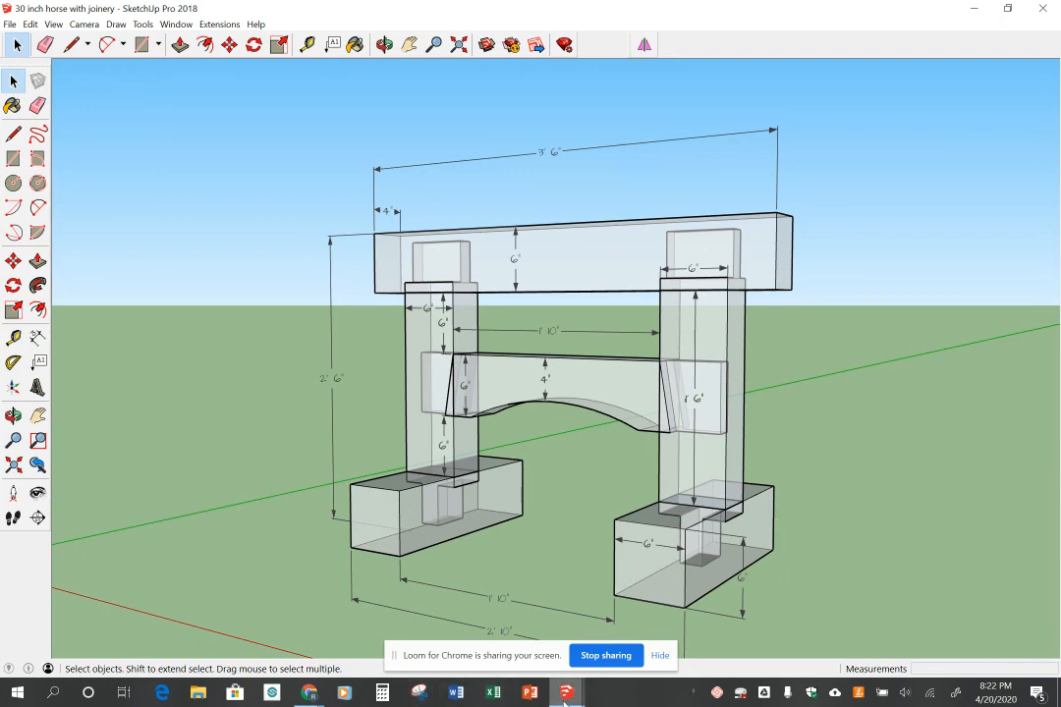
Step: Switch to the "30 inch horse with joinery and pegs" model and inspect the peg locations in the joints
{"action": "mouse_move", "coordinate": [566, 697]}
{"action": "left_click", "coordinate": [815, 629]}
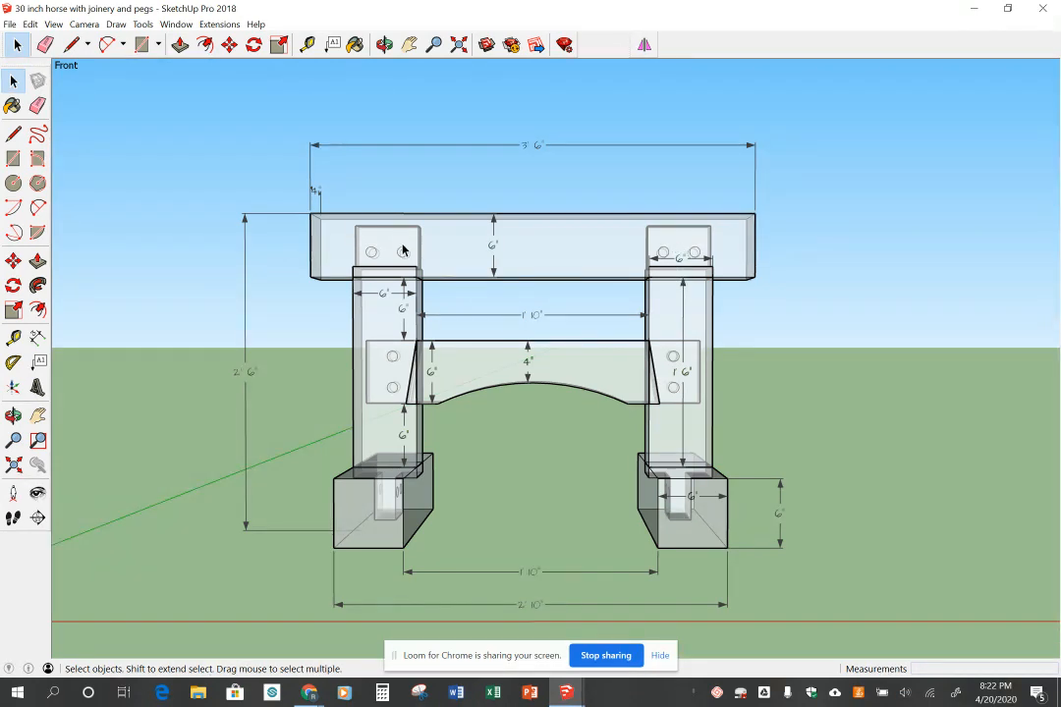
{"action": "middle_click_drag", "start_coordinate": [745, 339], "coordinate": [864, 411]}
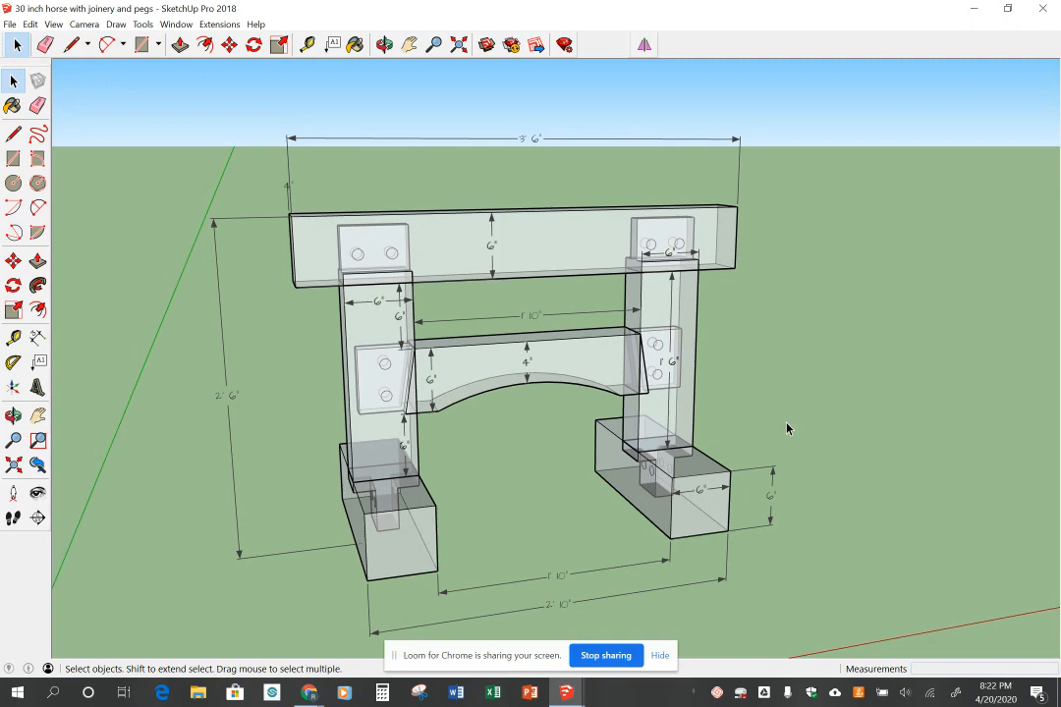
{"action": "middle_click_drag", "start_coordinate": [815, 507], "coordinate": [583, 463]}
Step: Switch to the empty Video Model 1 file and place a guide line parallel to the green axis, offset 24" along red
{"action": "mouse_move", "coordinate": [566, 694]}
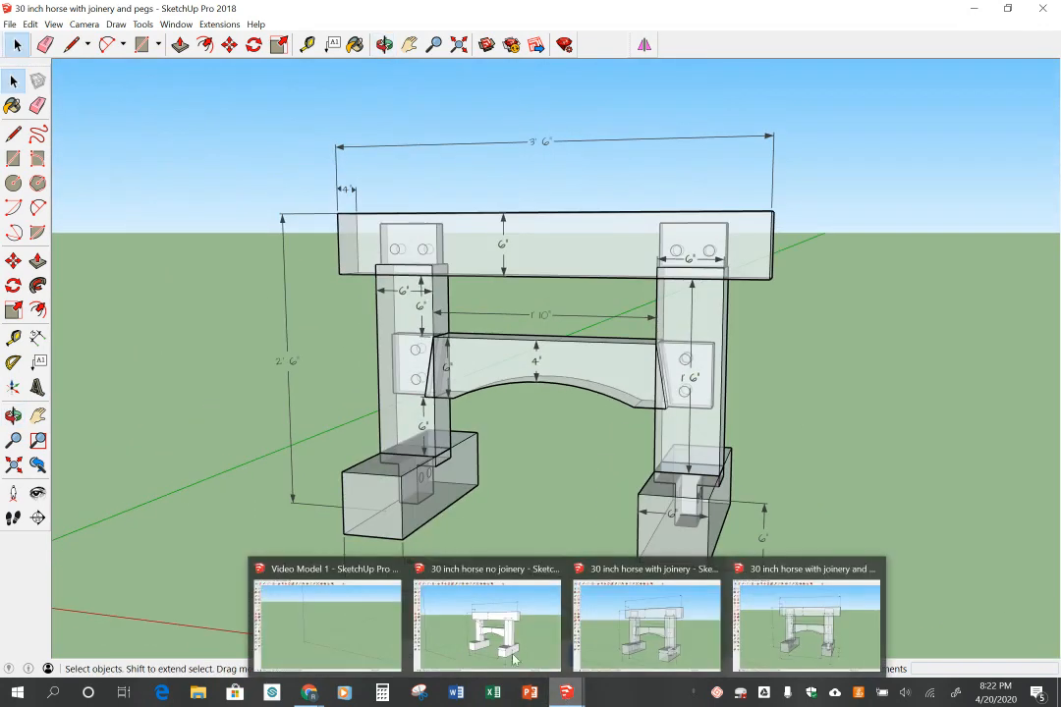
{"action": "left_click", "coordinate": [363, 612]}
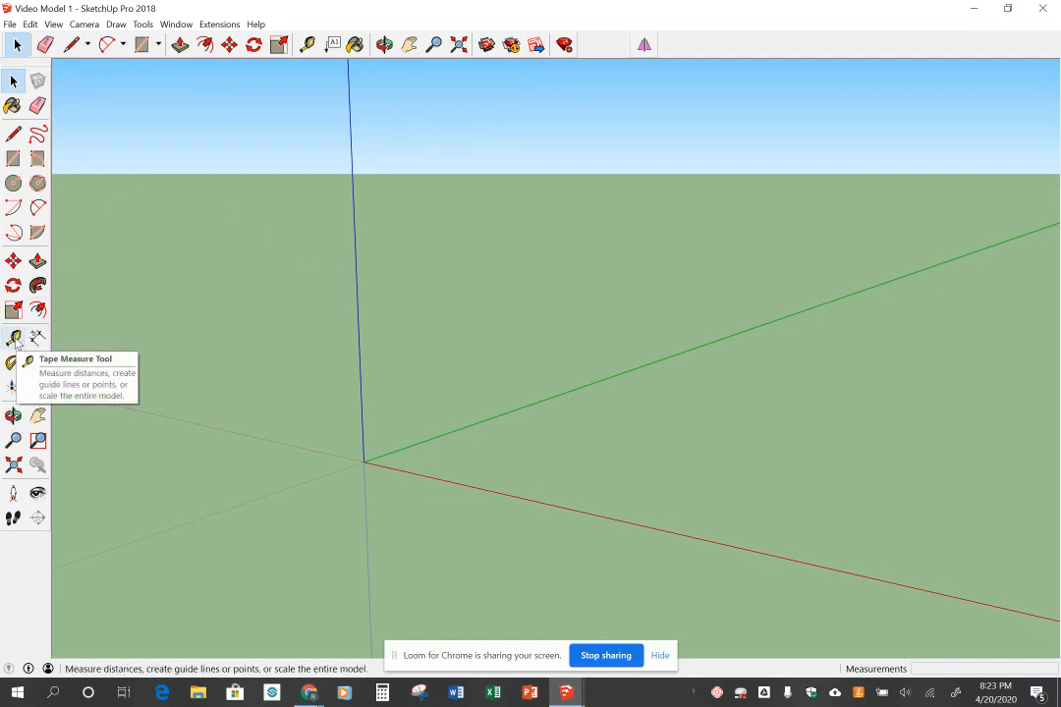
{"action": "left_click", "coordinate": [14, 339]}
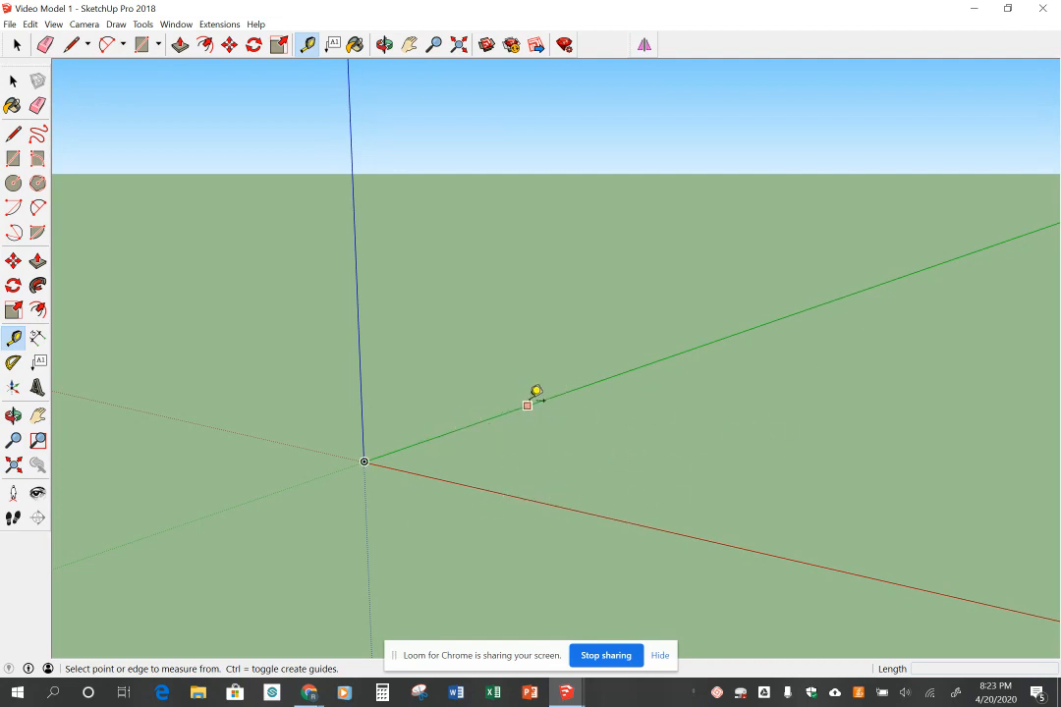
{"action": "left_click", "coordinate": [617, 374]}
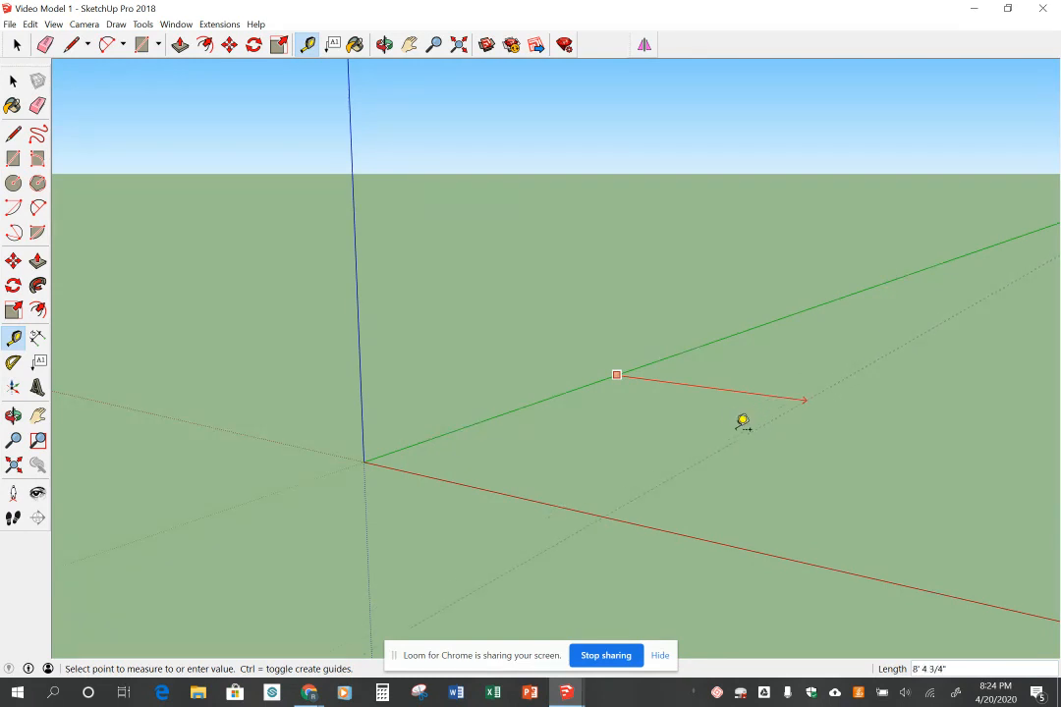
{"action": "left_click", "coordinate": [682, 405]}
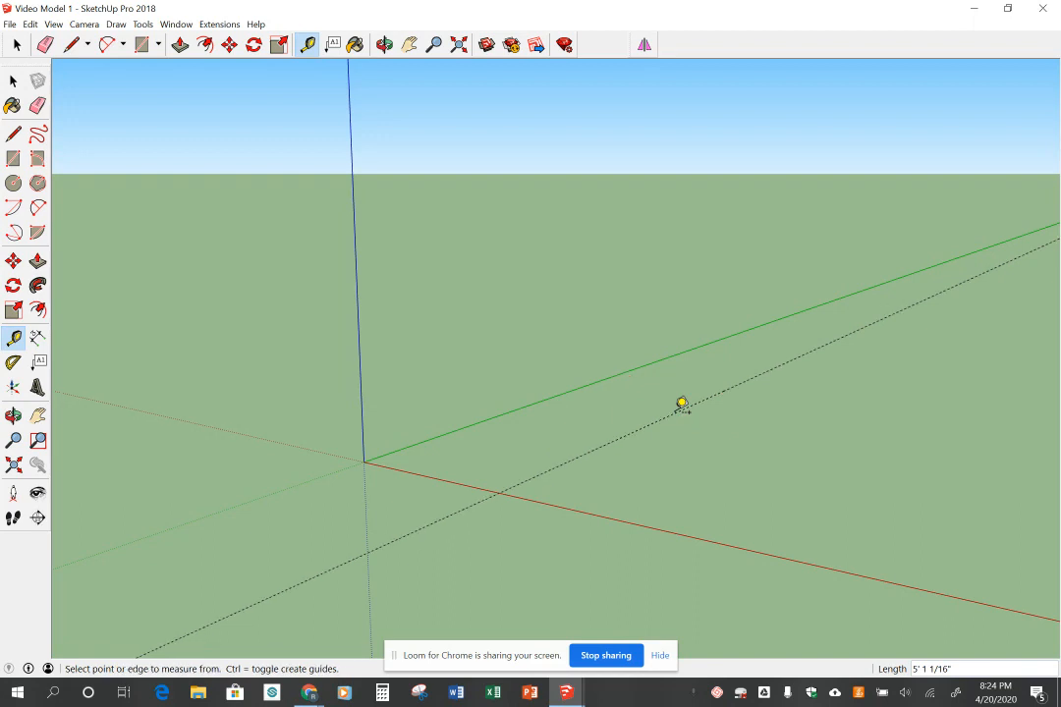
{"action": "type", "text": "24"}
{"action": "key", "text": "Return"}
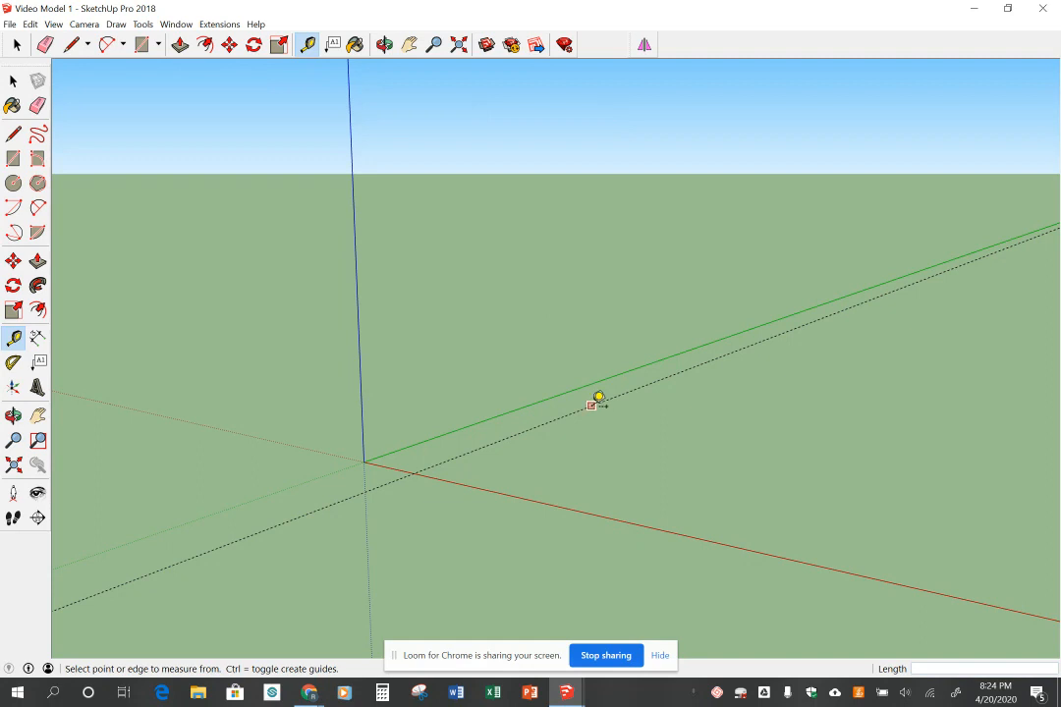
Step: Place a guide line parallel to the red axis, offset 24" in the green direction
{"action": "left_click", "coordinate": [521, 496]}
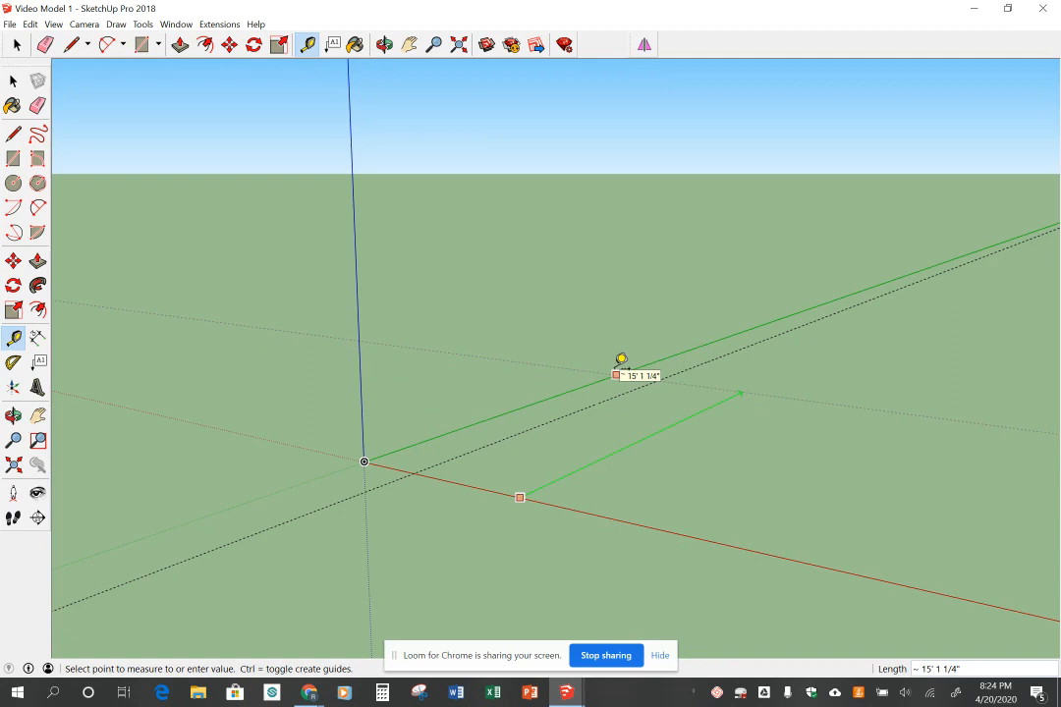
{"action": "type", "text": "24\""}
{"action": "key", "text": "Return"}
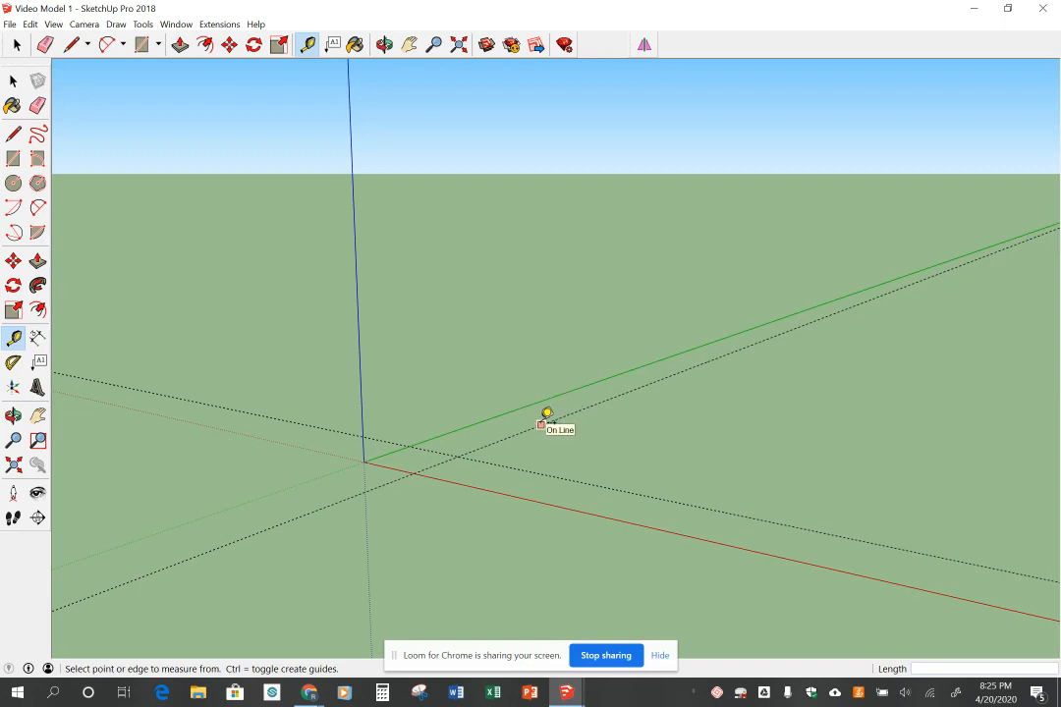
Step: Add a second guide parallel to the green axis, 6" farther out from the first one
{"action": "left_click", "coordinate": [542, 424]}
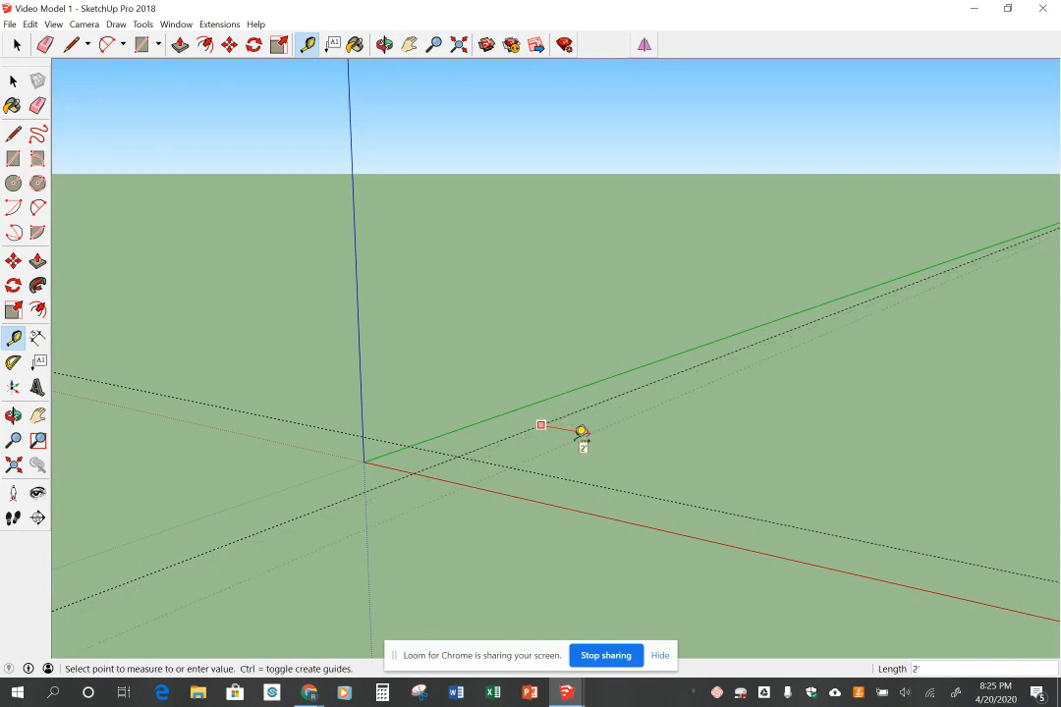
{"action": "left_click", "coordinate": [581, 432]}
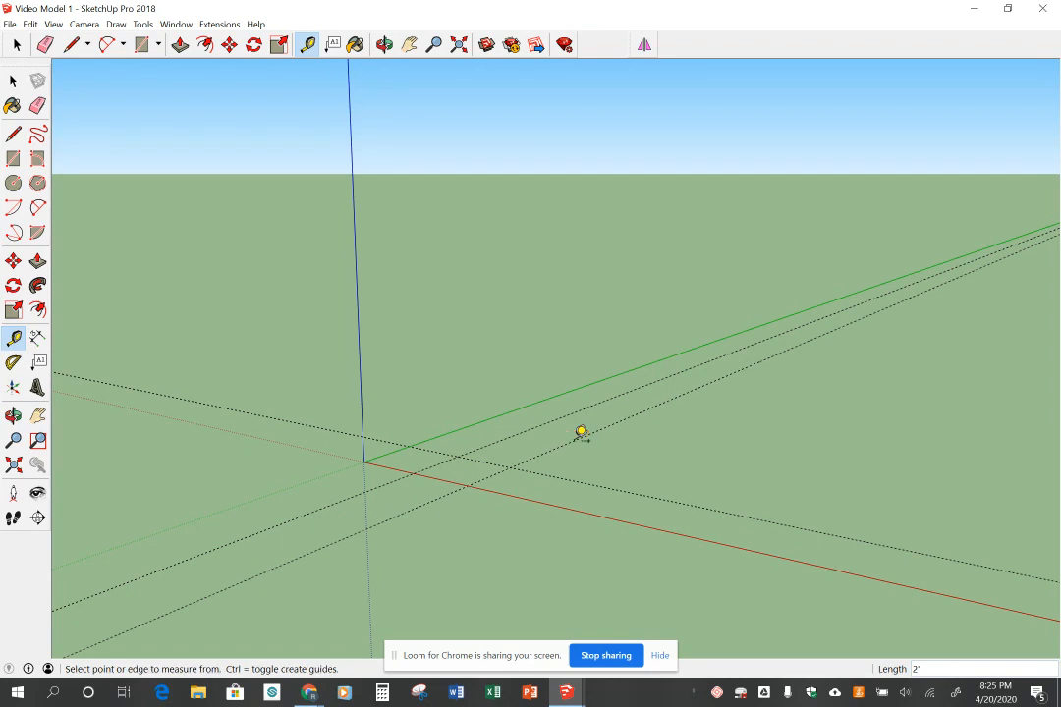
{"action": "type", "text": "6"}
{"action": "key", "text": "Return"}
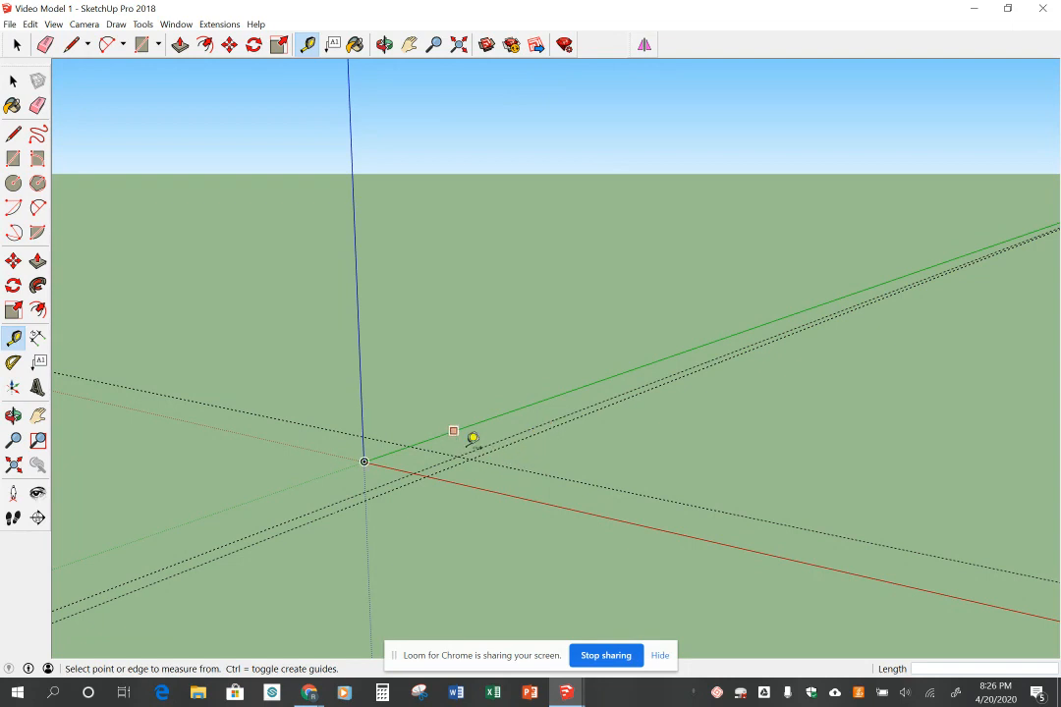
Step: Add a second guide parallel to the red axis, 20" farther out from the first one
{"action": "left_click", "coordinate": [522, 469]}
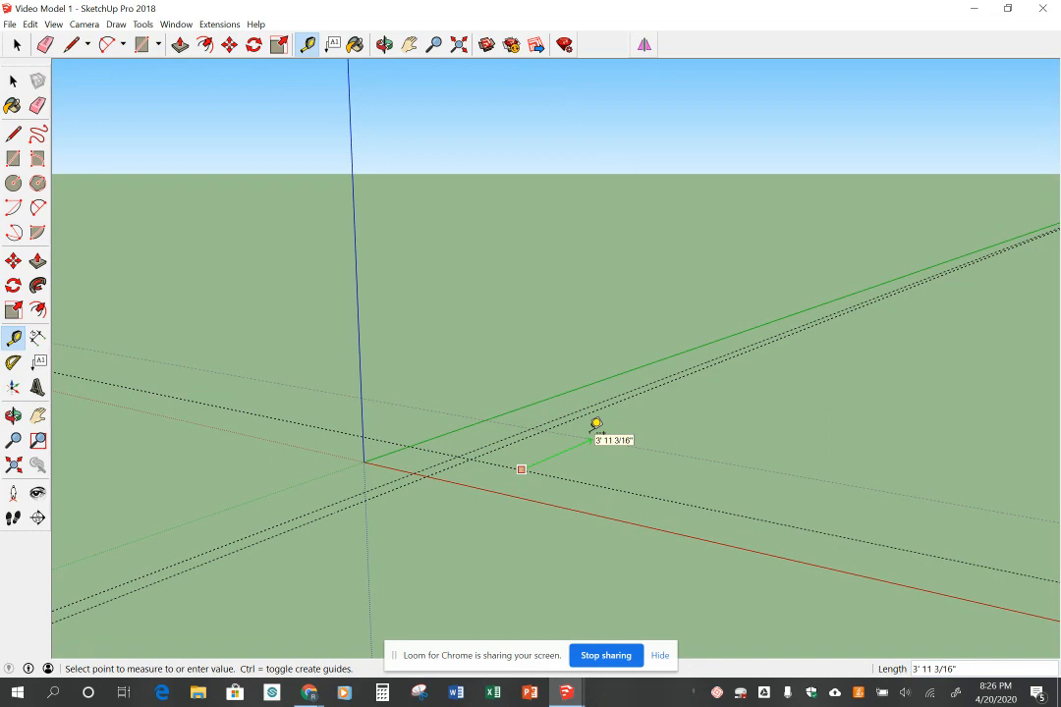
{"action": "left_click", "coordinate": [597, 425]}
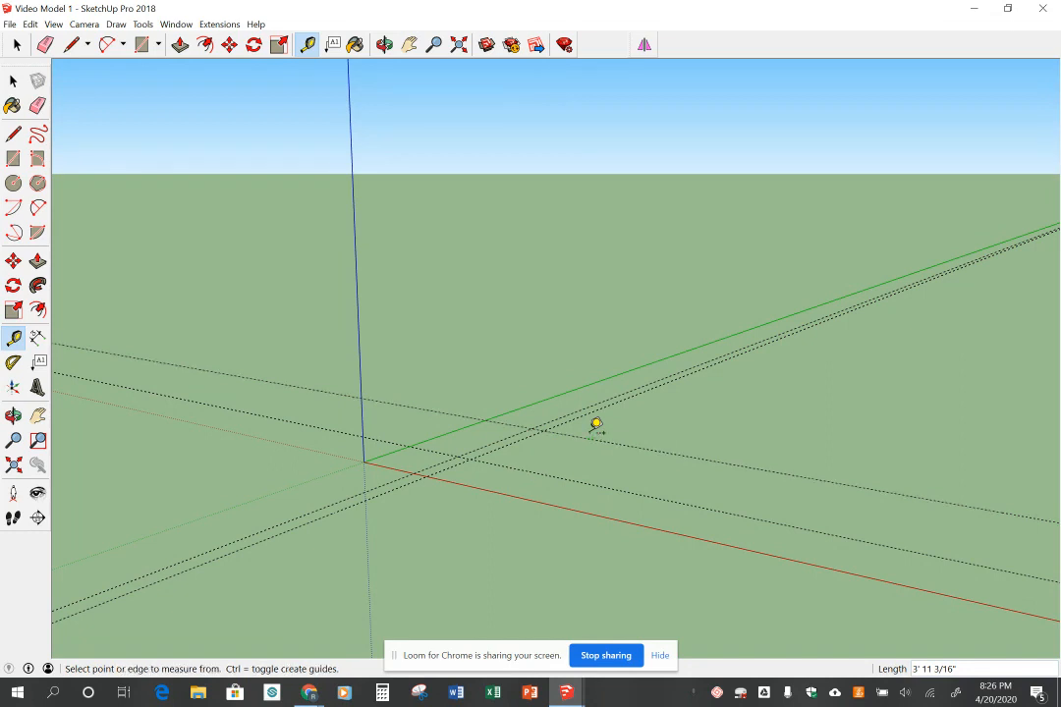
{"action": "type", "text": "20"}
{"action": "key", "text": "Return"}
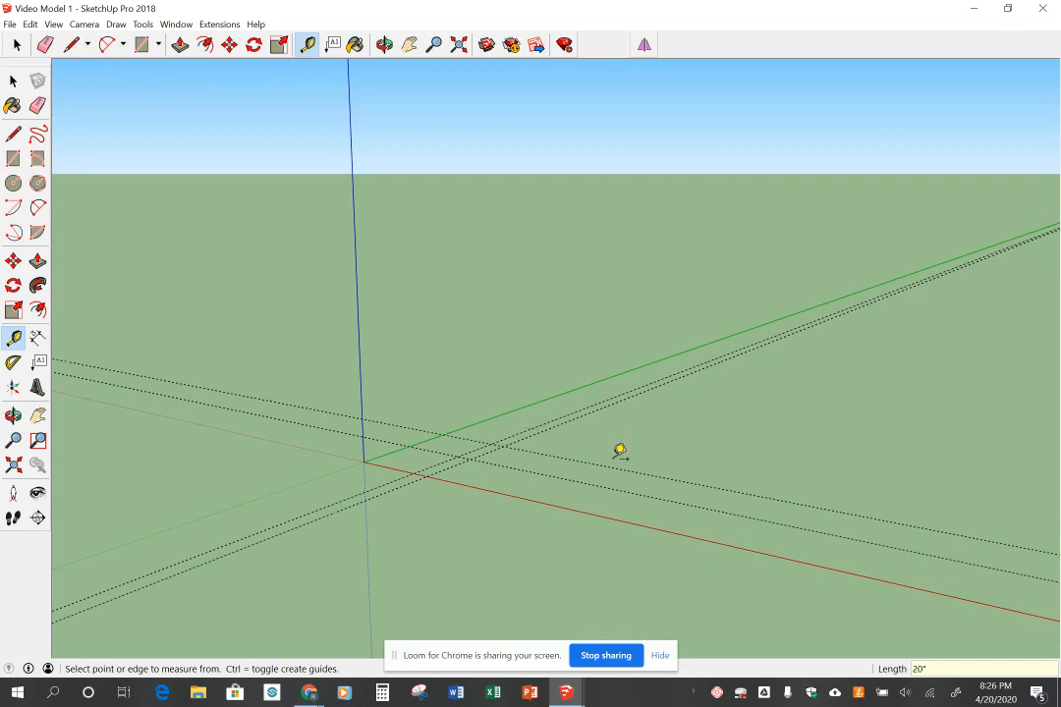
Step: Draw a 6" by 1' 8" rectangle between opposite intersections of the four guide lines
{"action": "middle_click_drag", "start_coordinate": [486, 488], "coordinate": [559, 427]}
{"action": "middle_click_drag", "start_coordinate": [500, 516], "coordinate": [550, 474]}
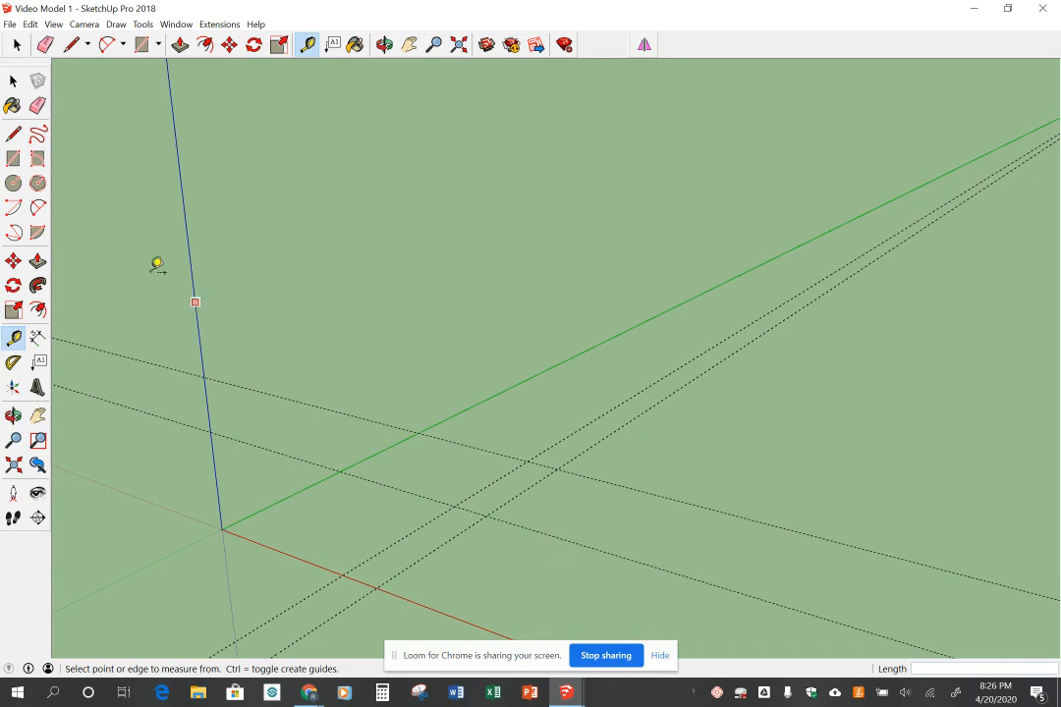
{"action": "left_click", "coordinate": [13, 159]}
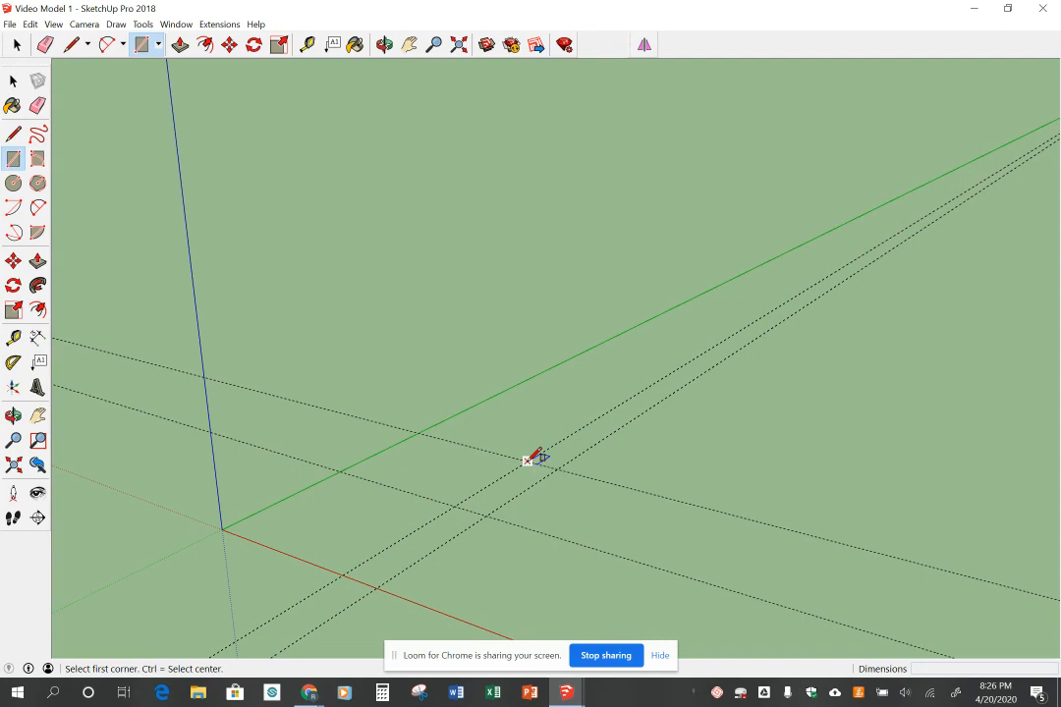
{"action": "left_click", "coordinate": [528, 460]}
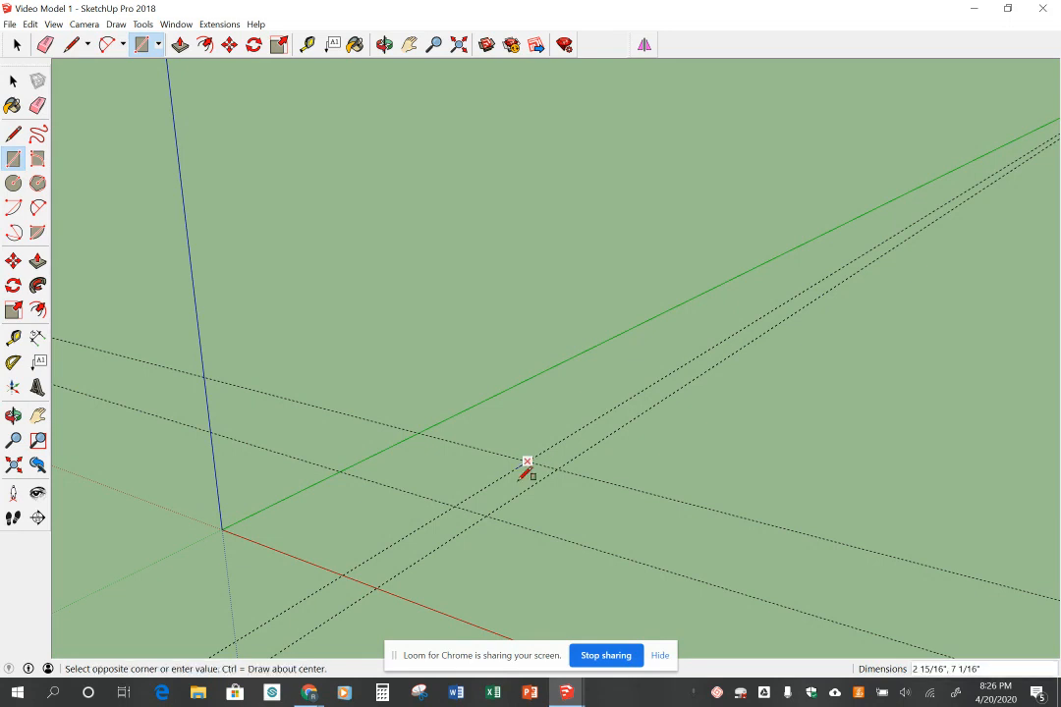
{"action": "left_click", "coordinate": [486, 514]}
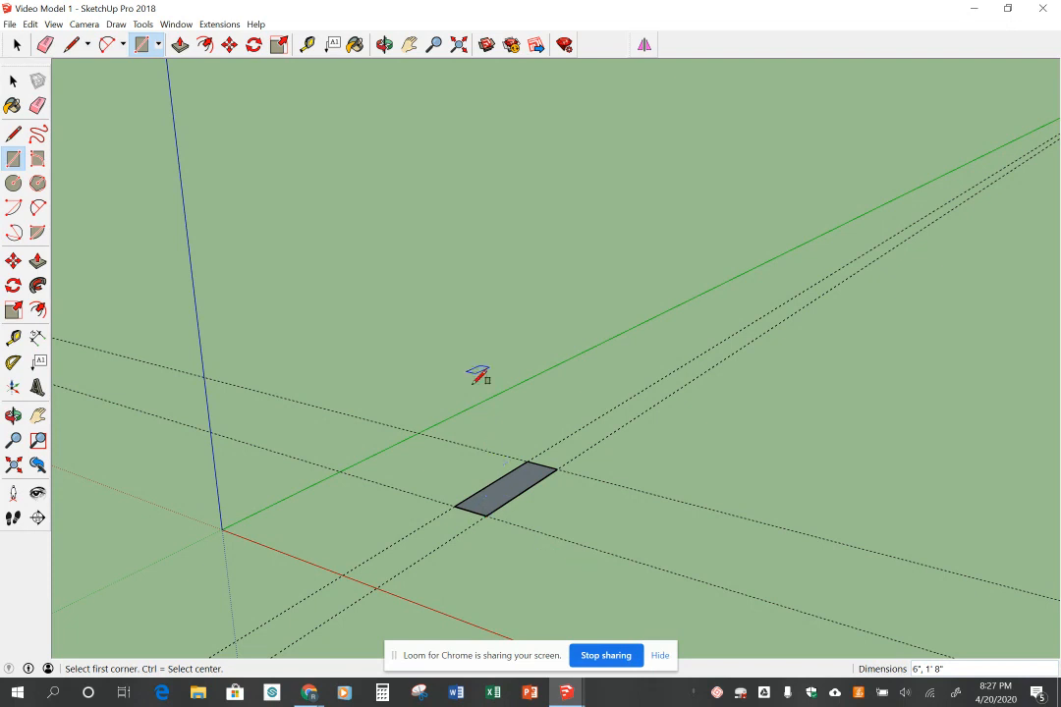
Step: Extrude the 6" by 1' 8" rectangle upward to a height of 6" with Push/Pull
{"action": "left_click", "coordinate": [38, 262]}
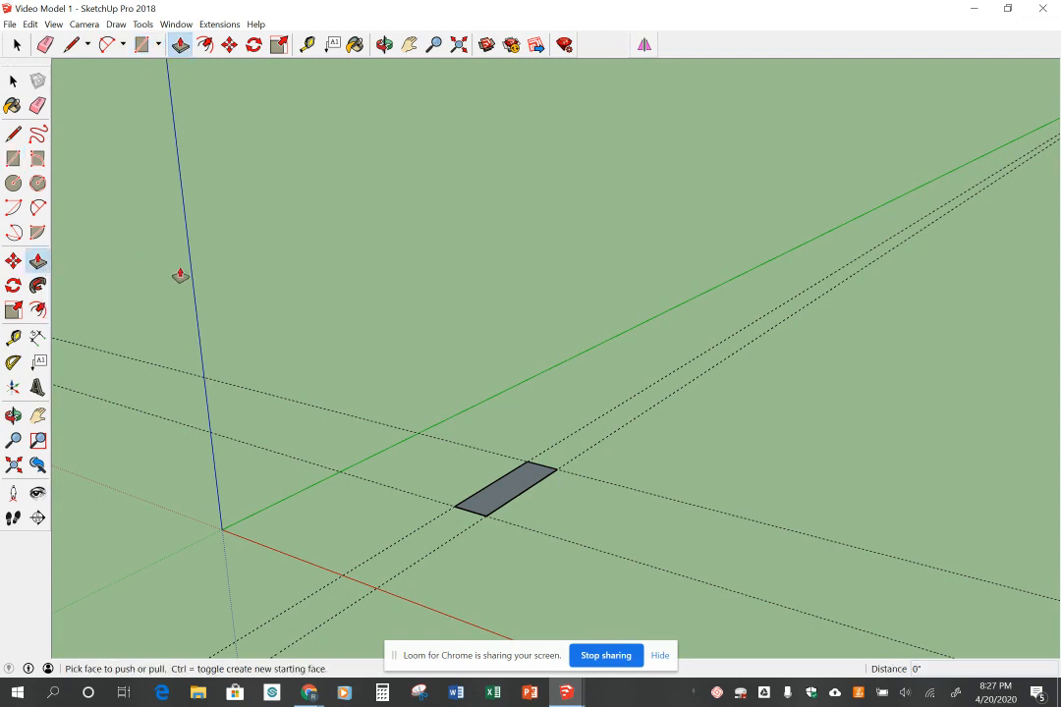
{"action": "scroll", "coordinate": [445, 461], "scroll_direction": "up", "scroll_amount": 10}
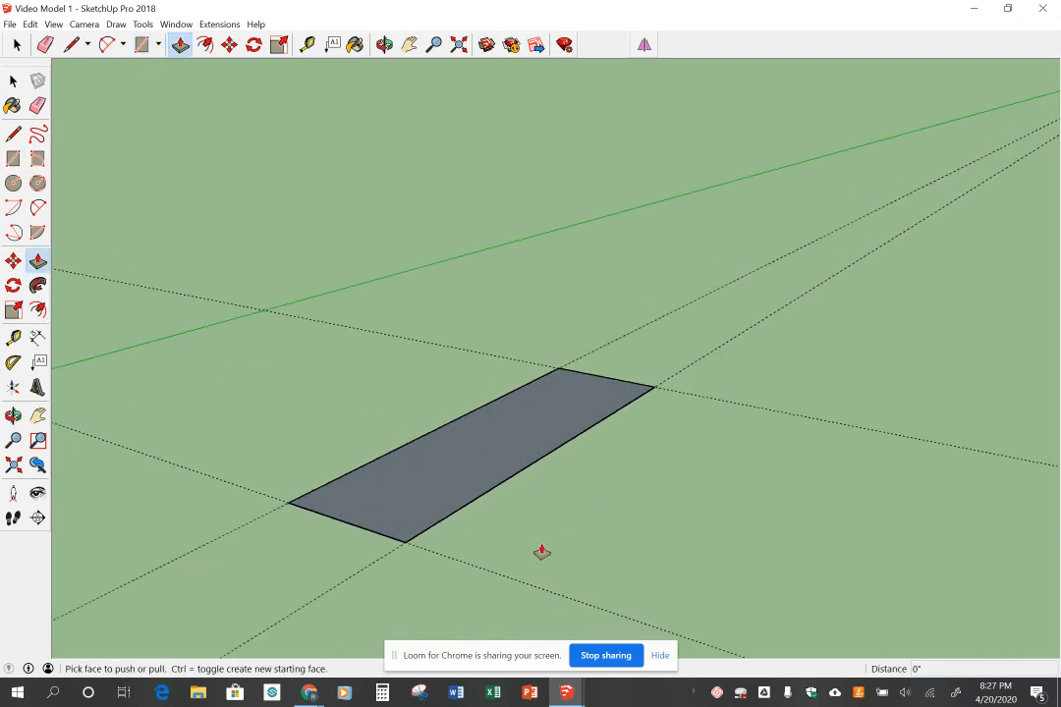
{"action": "middle_click_drag", "start_coordinate": [609, 507], "coordinate": [455, 491]}
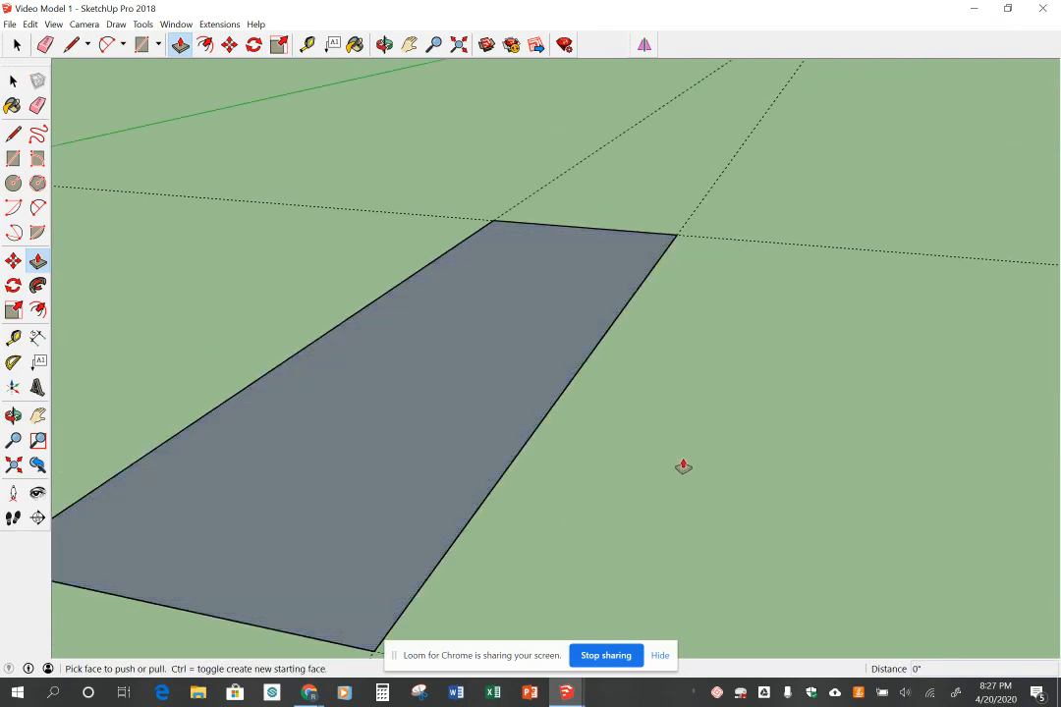
{"action": "scroll", "coordinate": [666, 462], "scroll_direction": "down", "scroll_amount": 3}
{"action": "left_click", "coordinate": [576, 433]}
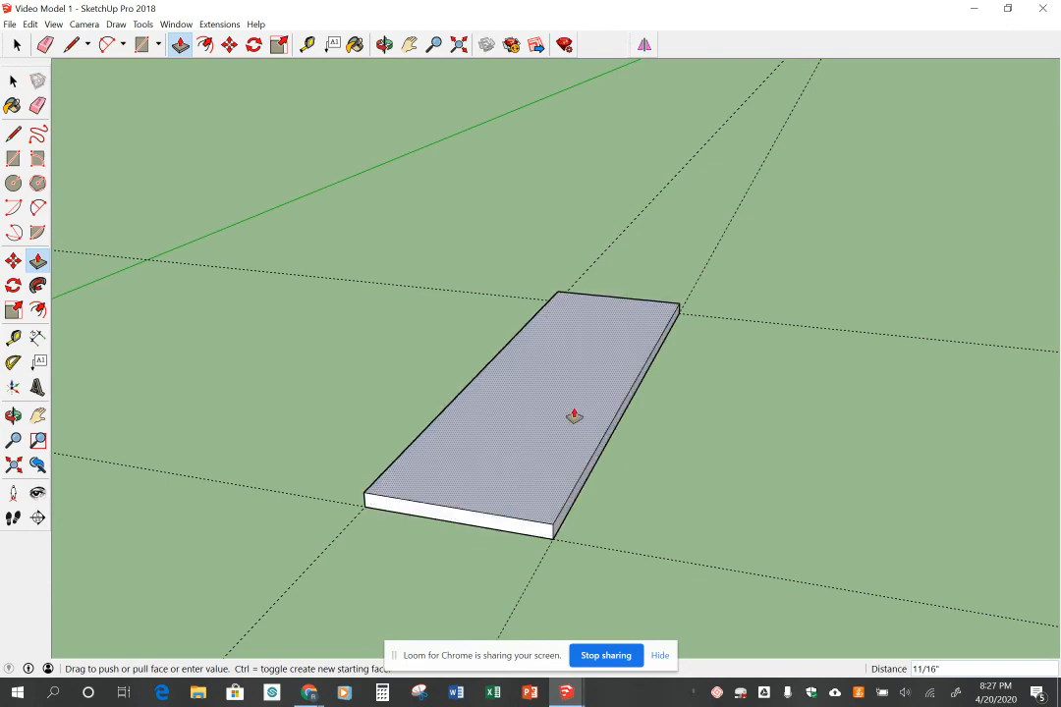
{"action": "left_click", "coordinate": [573, 379]}
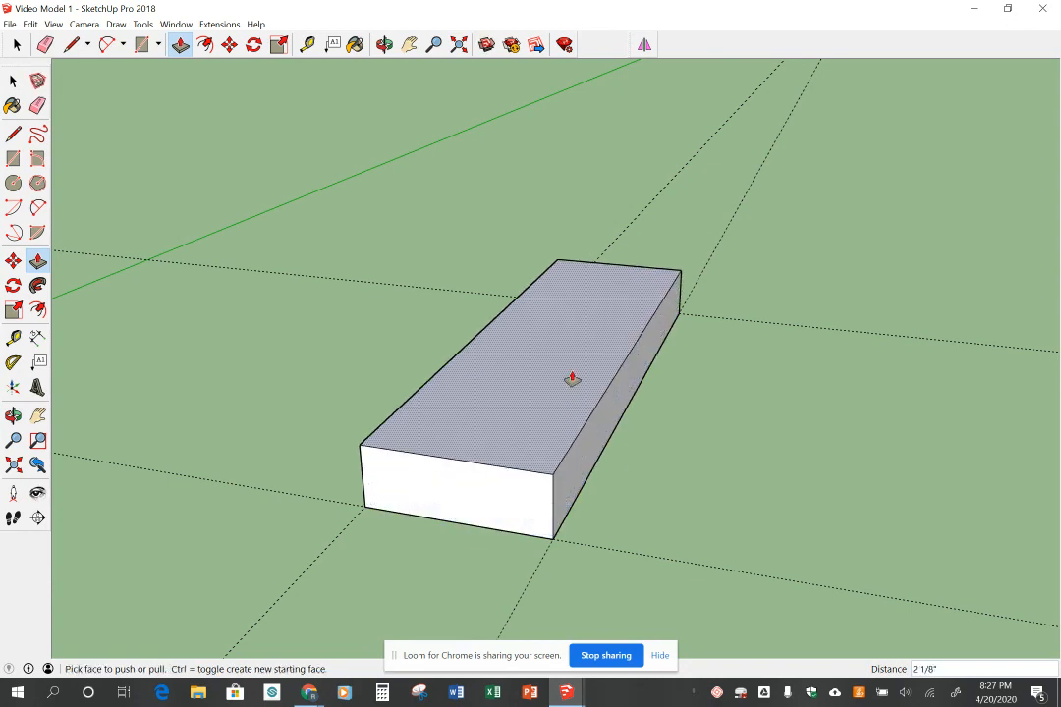
{"action": "type", "text": "6"}
{"action": "key", "text": "Return"}
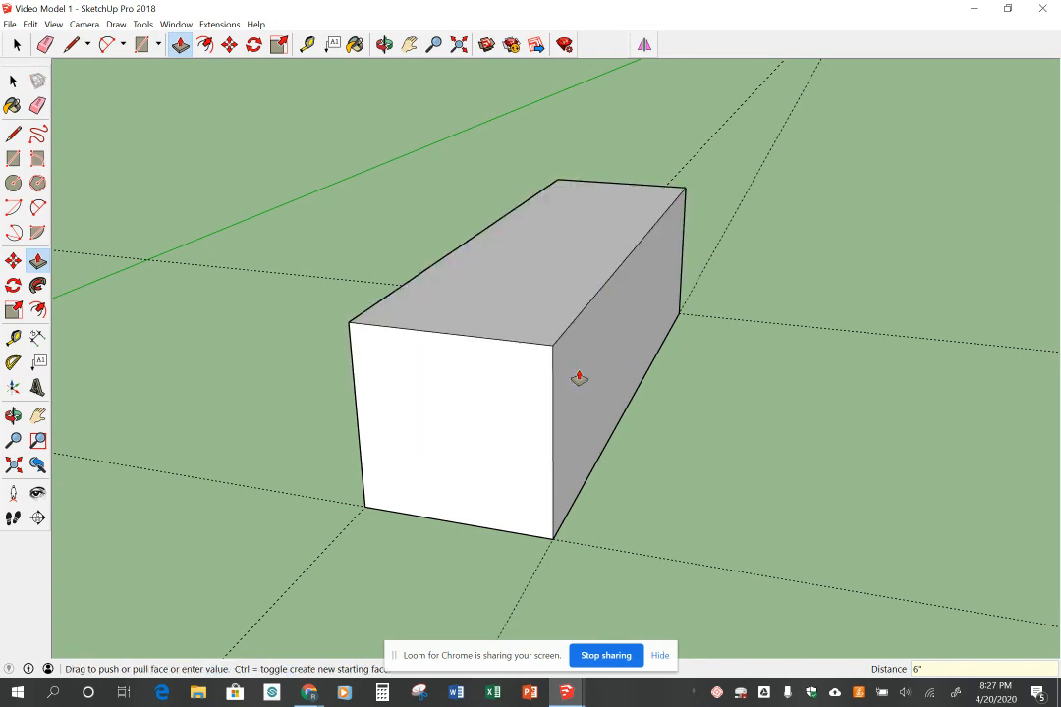
Step: Turn the whole extruded block into a component named "Left Base"
{"action": "left_click", "coordinate": [13, 82]}
{"action": "scroll", "coordinate": [709, 430], "scroll_direction": "down", "scroll_amount": 3}
{"action": "middle_click_drag", "start_coordinate": [673, 470], "coordinate": [729, 486]}
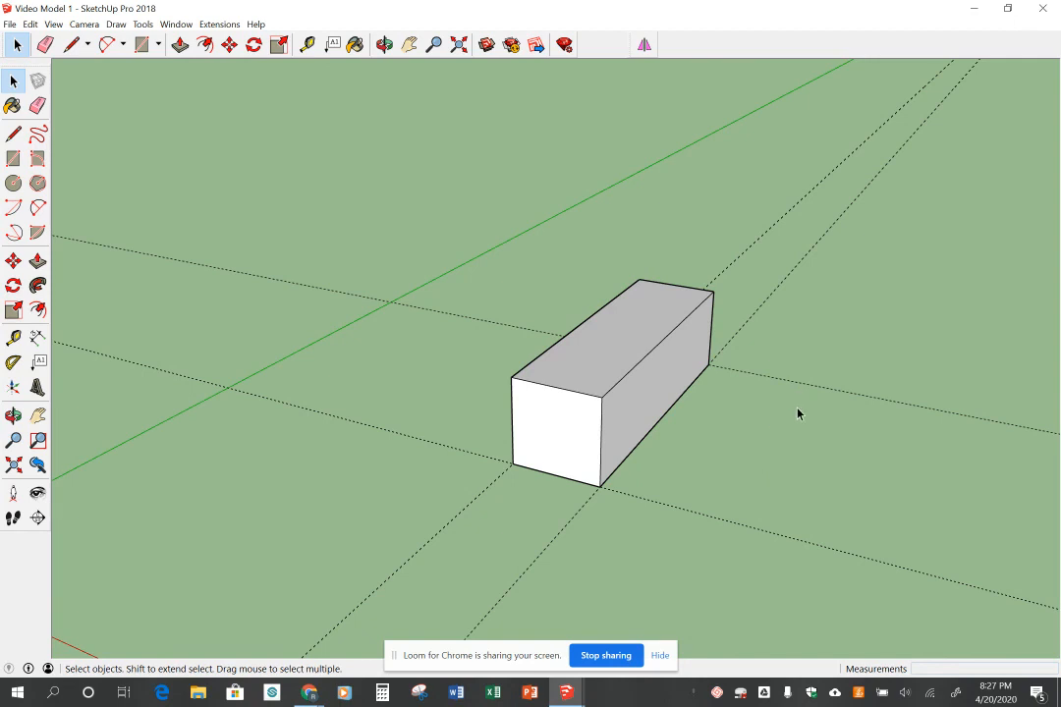
{"action": "triple_click", "coordinate": [613, 425]}
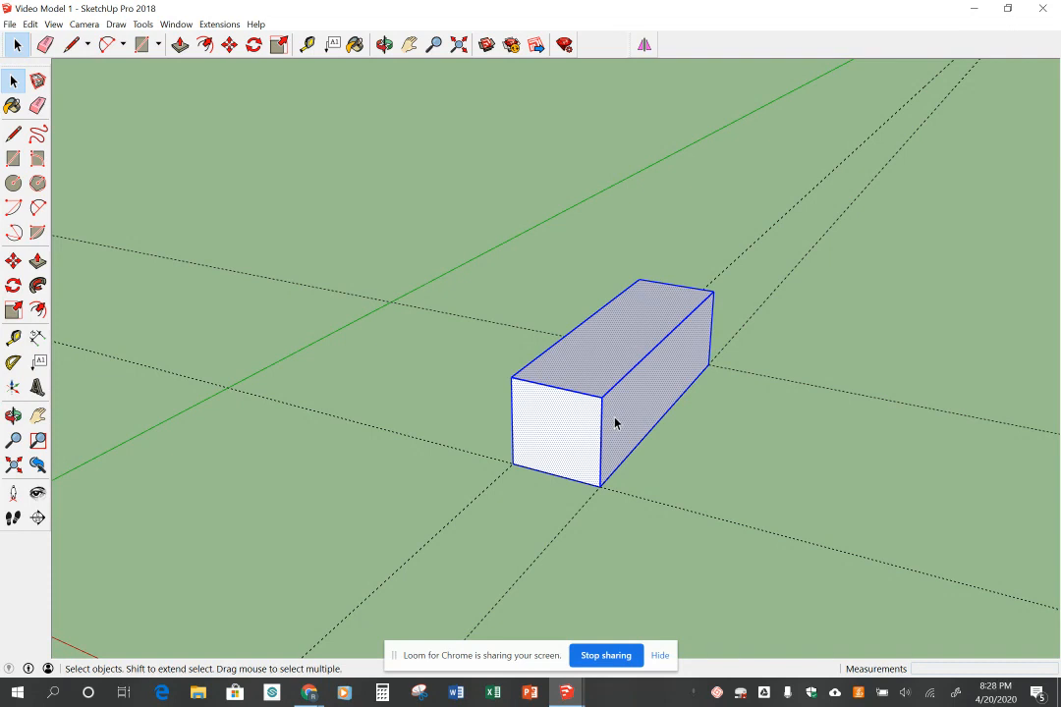
{"action": "right_click", "coordinate": [615, 422]}
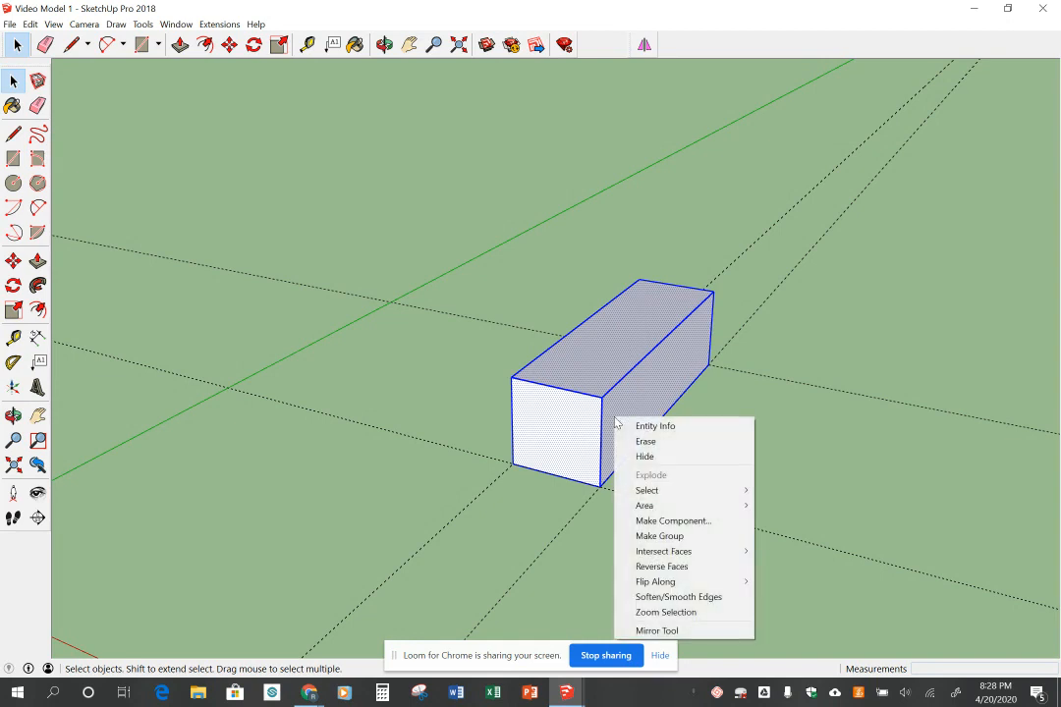
{"action": "left_click", "coordinate": [664, 522]}
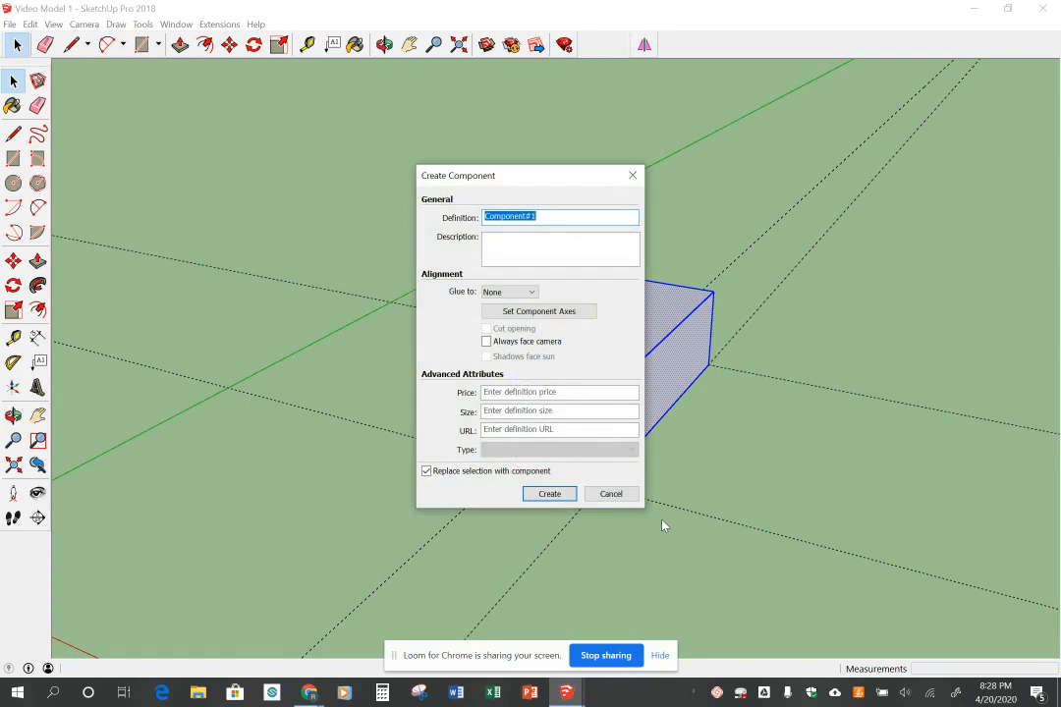
{"action": "type", "text": "Left Base"}
{"action": "left_click", "coordinate": [549, 495]}
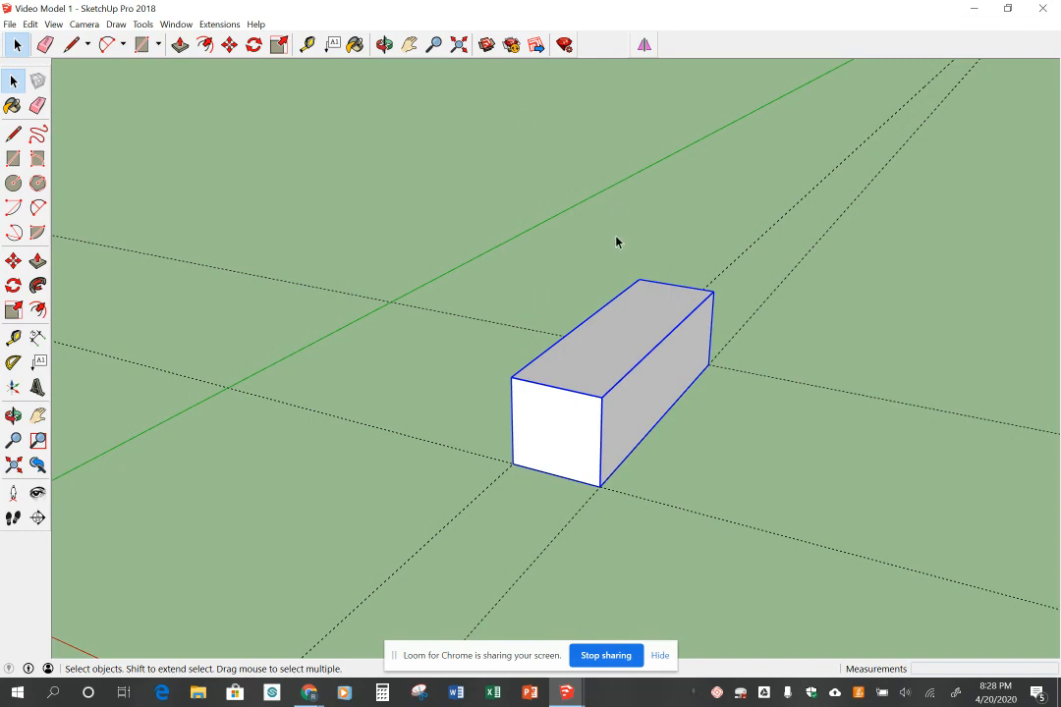
{"action": "left_click", "coordinate": [426, 167]}
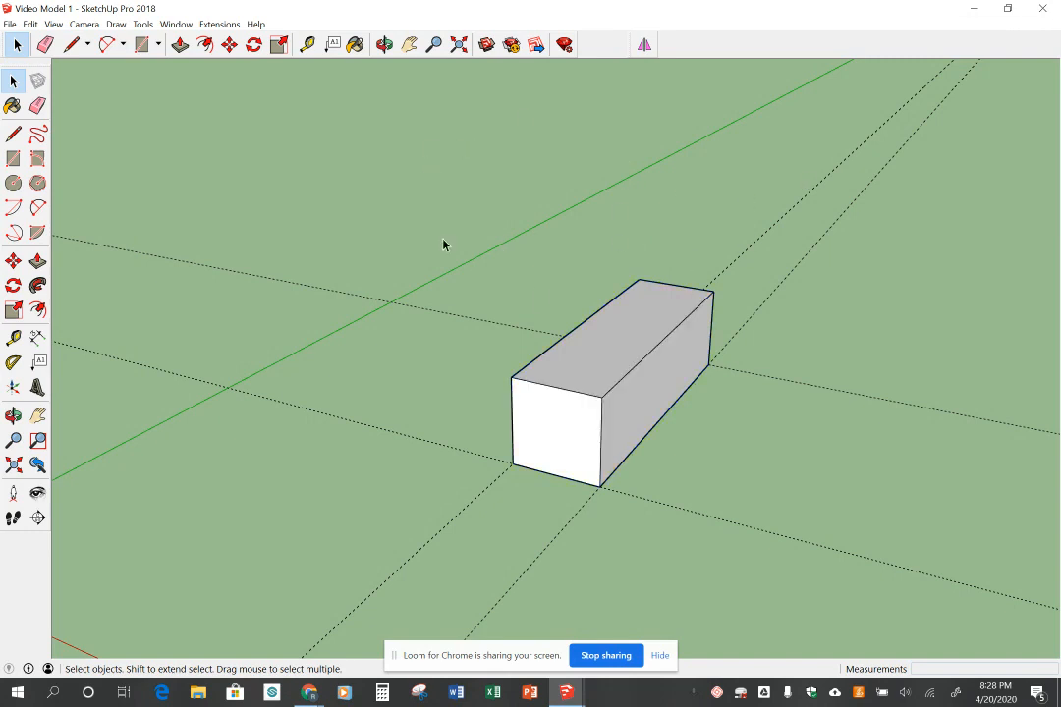
Step: Add a guide parallel to the green axis, 22" outward in the red direction from the guide along the block's far side
{"action": "scroll", "coordinate": [458, 458], "scroll_direction": "down", "scroll_amount": 2}
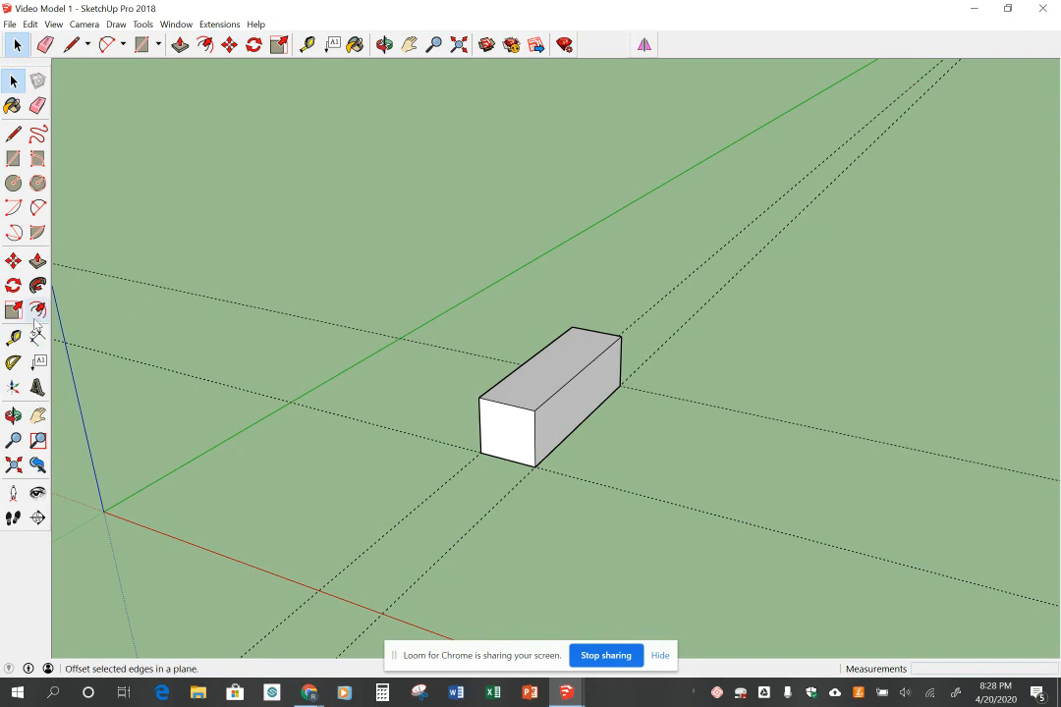
{"action": "left_click", "coordinate": [12, 337]}
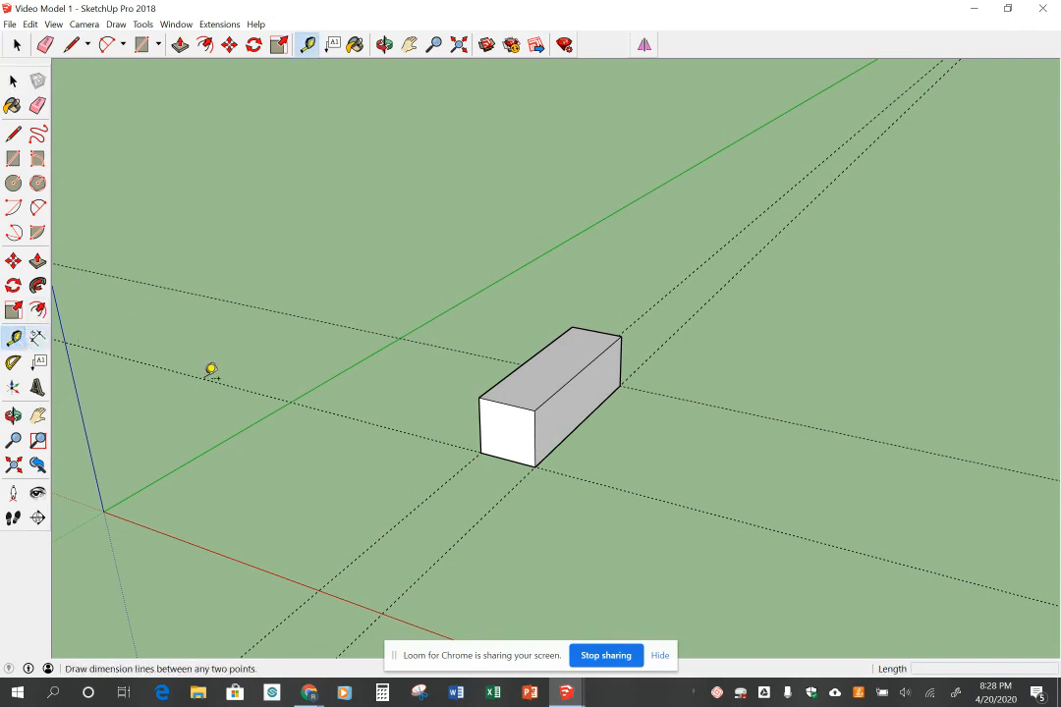
{"action": "left_click", "coordinate": [498, 502]}
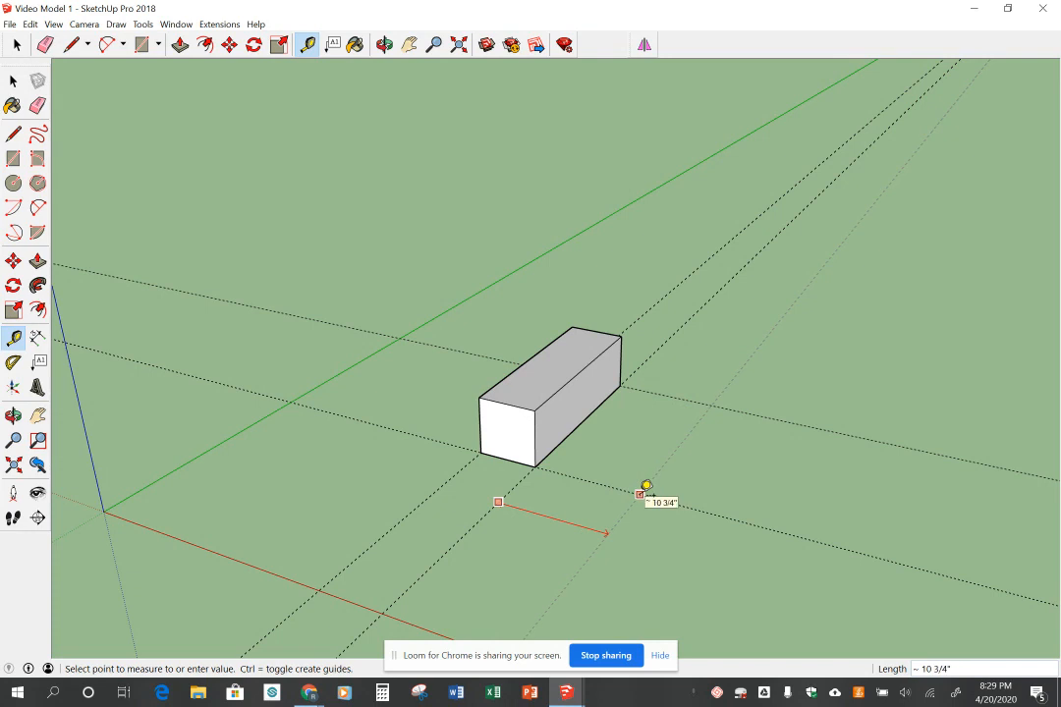
{"action": "type", "text": "22"}
{"action": "key", "text": "Return"}
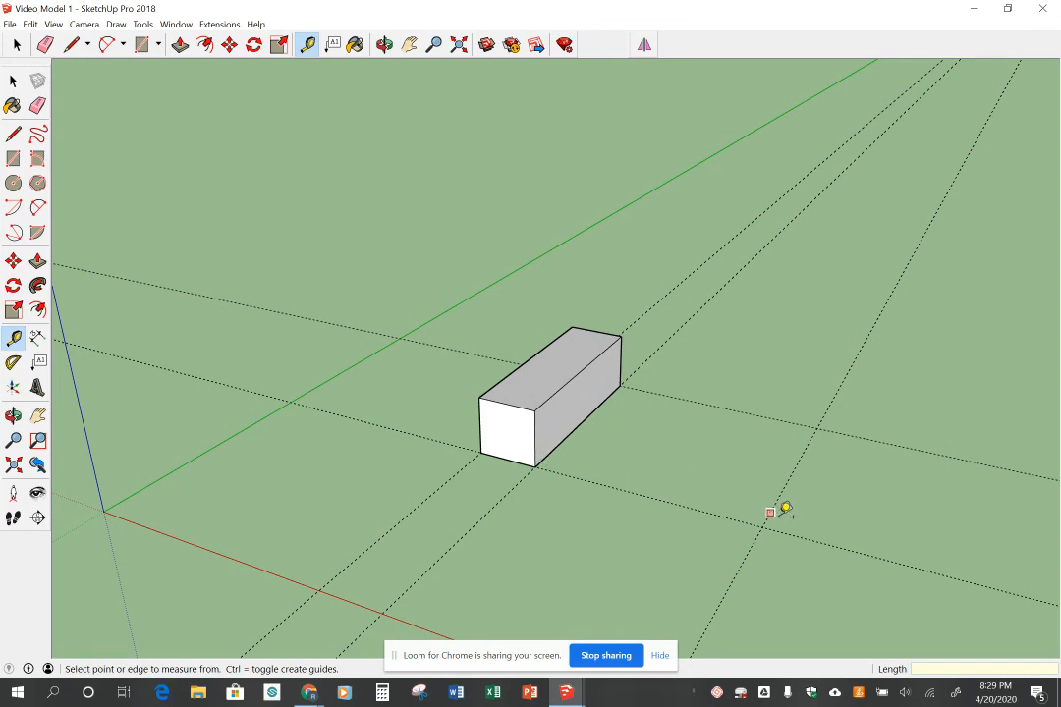
{"action": "left_click", "coordinate": [13, 80]}
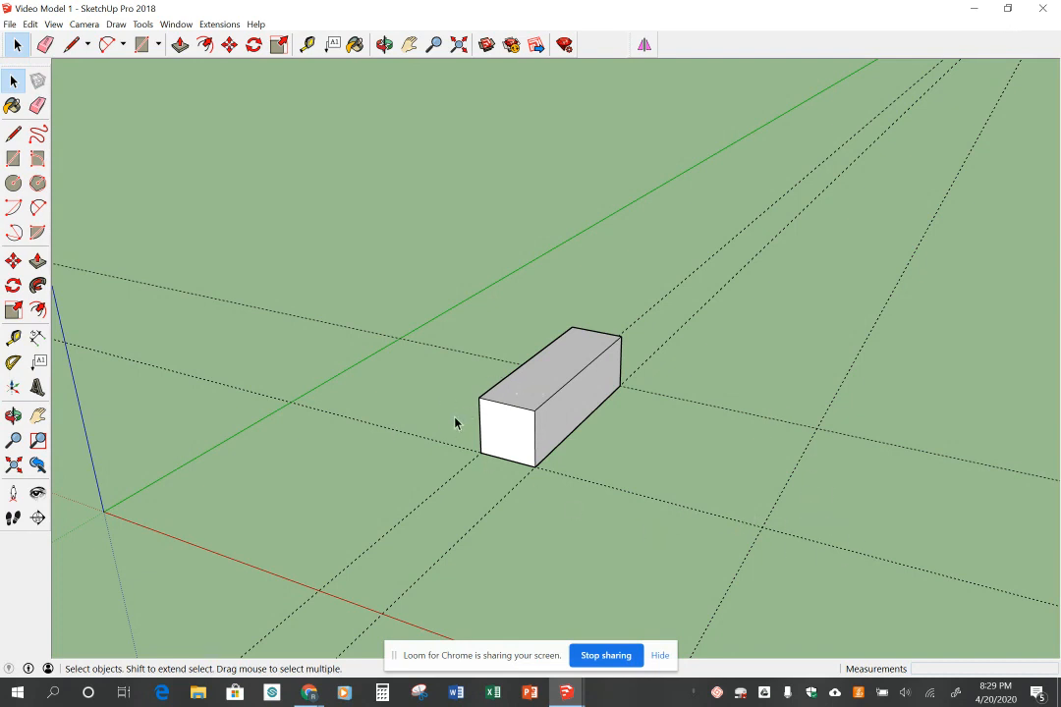
Step: Move the Left Base block about 8 1/4" along the front guide in the red direction and undo that move
{"action": "left_click", "coordinate": [14, 261]}
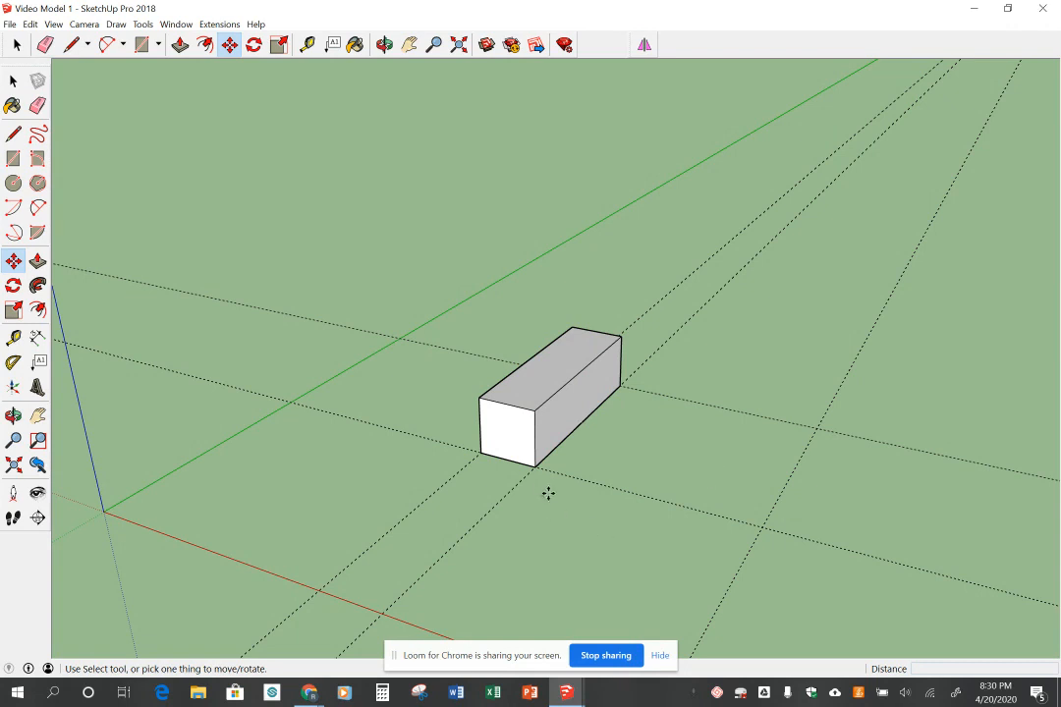
{"action": "left_click", "coordinate": [480, 451]}
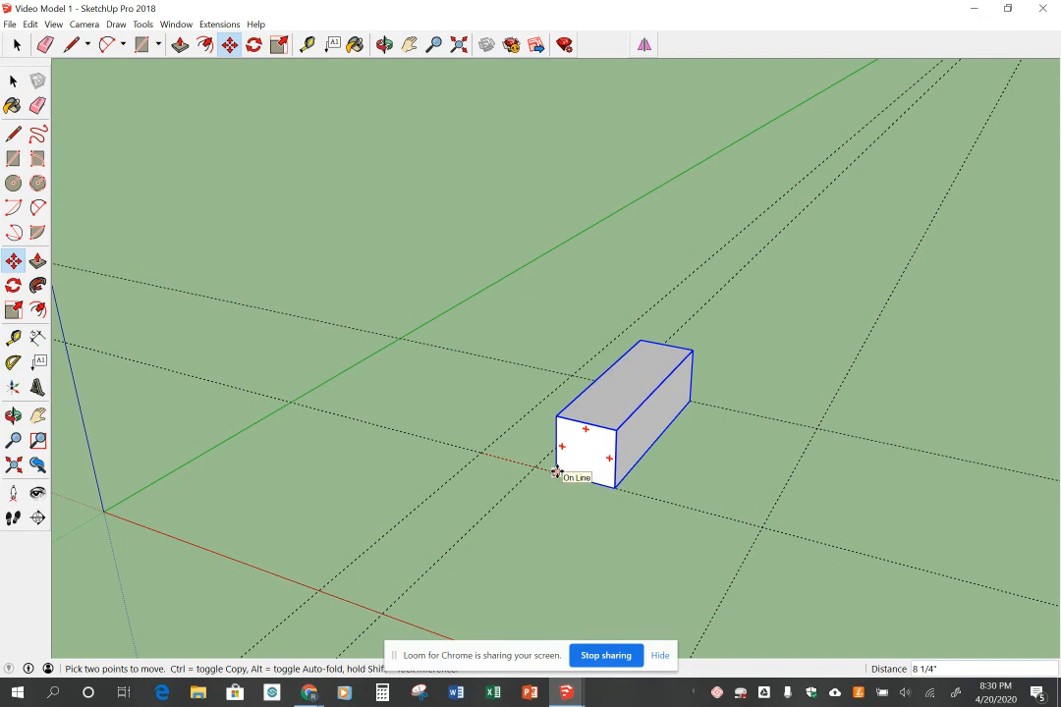
{"action": "left_click", "coordinate": [556, 473]}
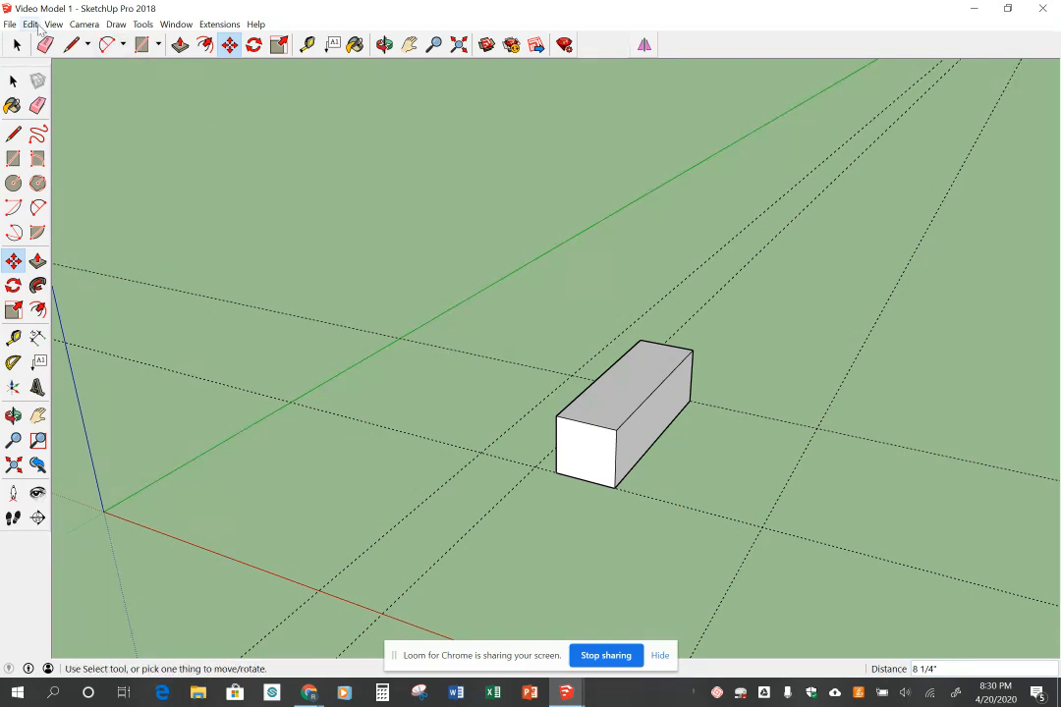
{"action": "left_click", "coordinate": [53, 23]}
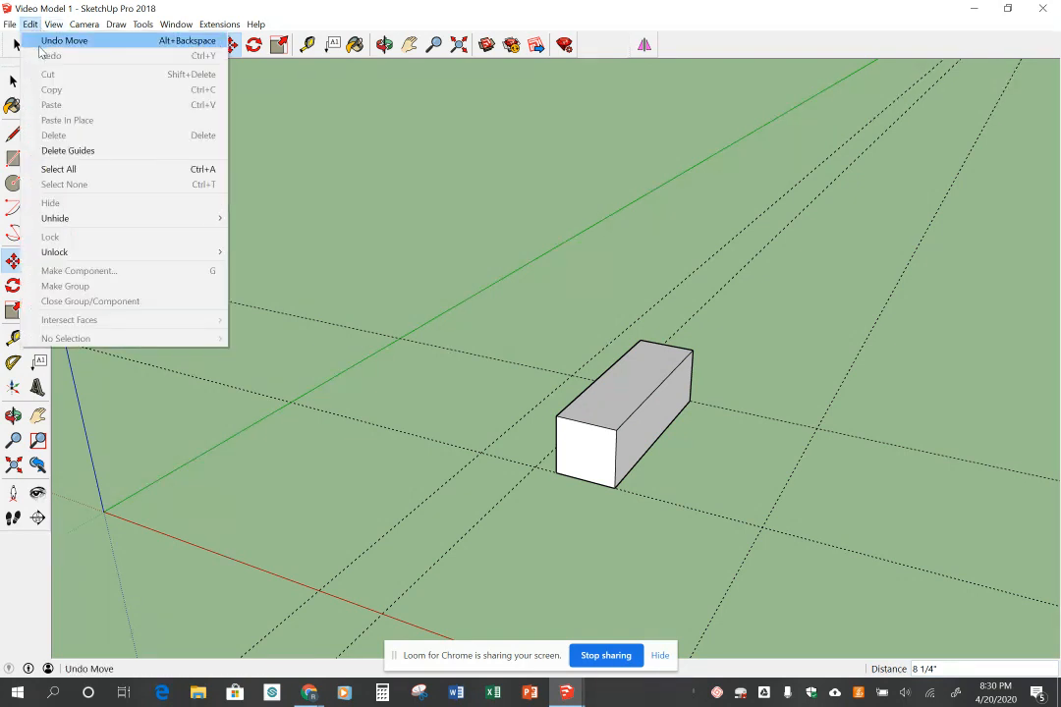
{"action": "left_click", "coordinate": [64, 40]}
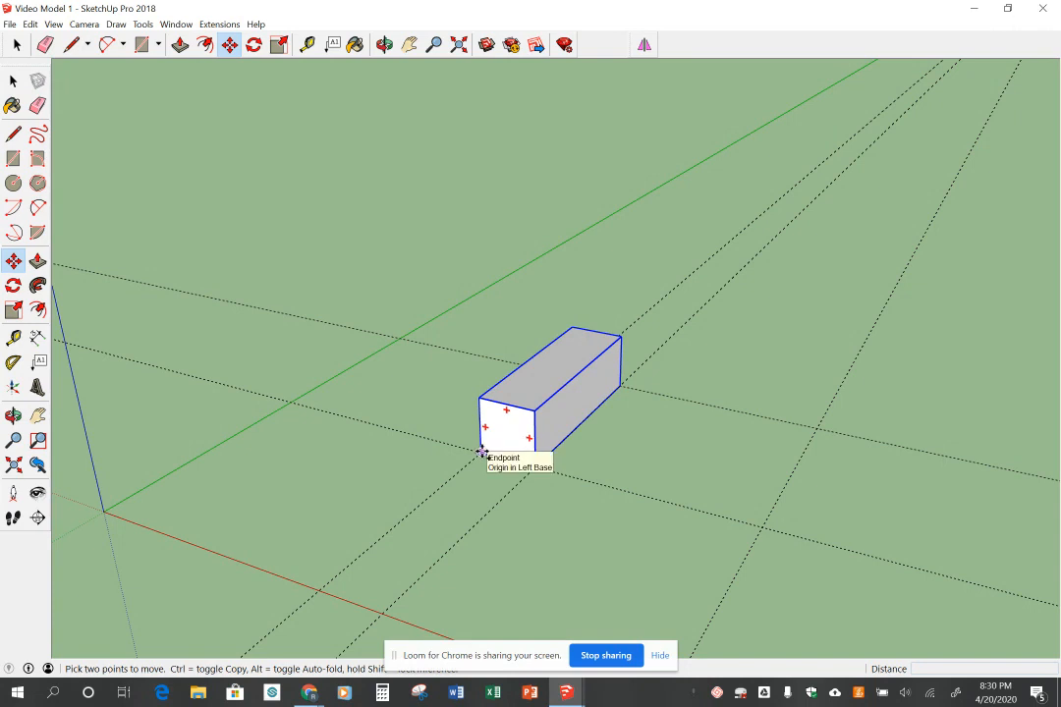
Step: Copy the Left Base block 2' 4" in the red direction, from its lower front corner to the intersection with the 22" guide
{"action": "key", "text": "ctrl"}
{"action": "left_click", "coordinate": [481, 452]}
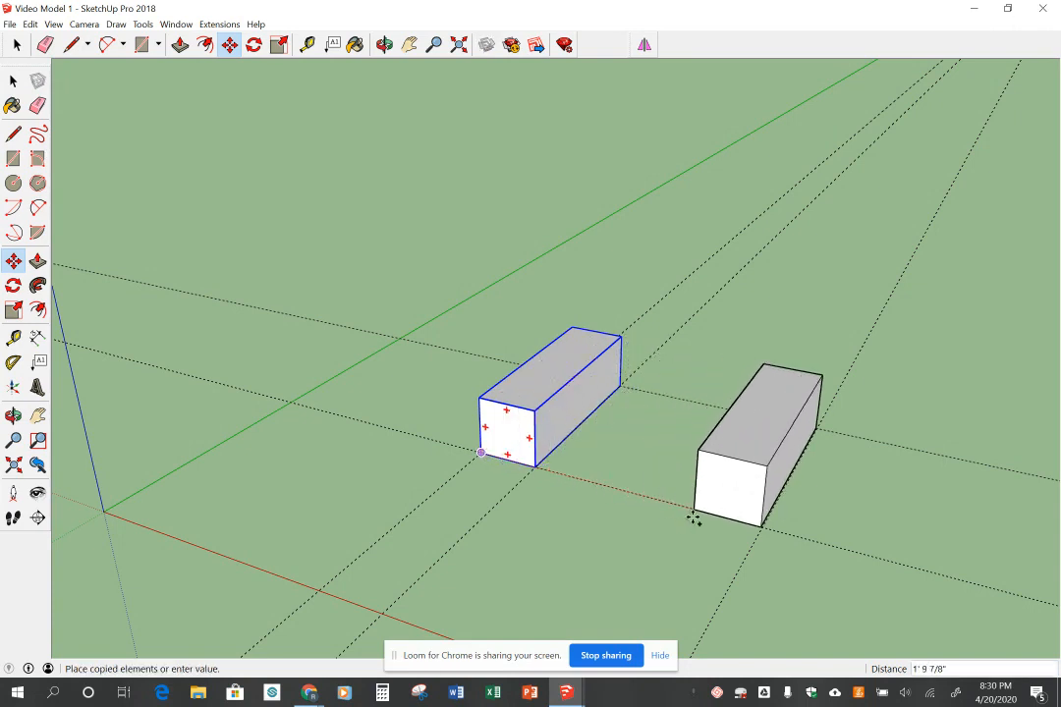
{"action": "left_click", "coordinate": [762, 530]}
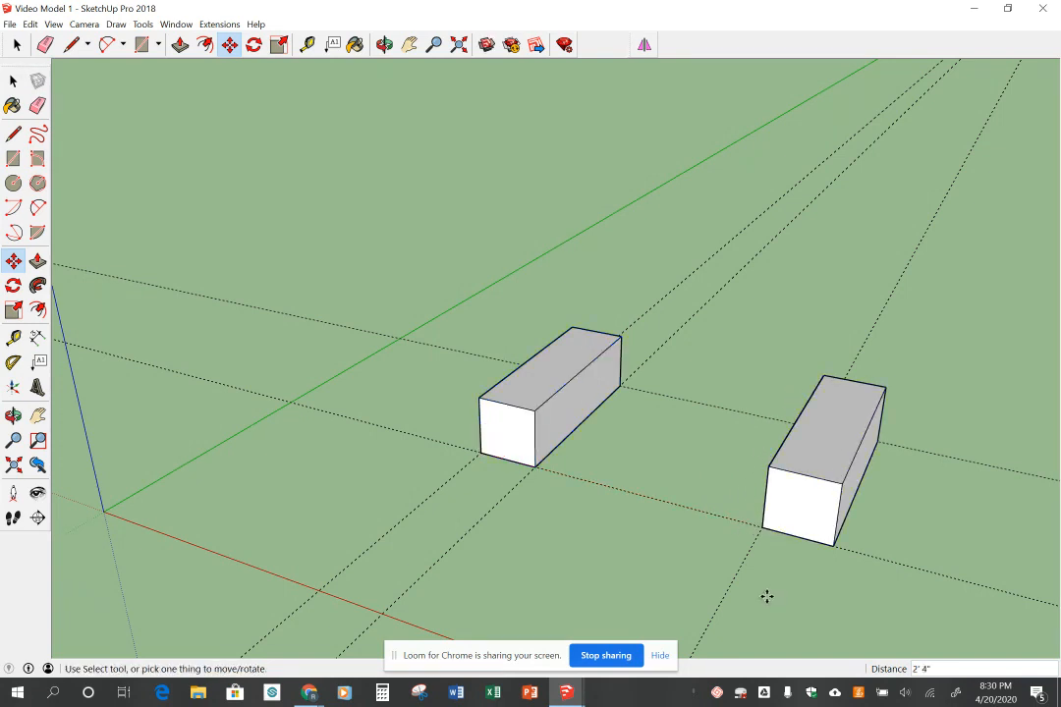
Step: Measure the gap between the two base blocks, starting from the lower front corner of the first block
{"action": "left_click", "coordinate": [14, 338]}
{"action": "left_click", "coordinate": [535, 467]}
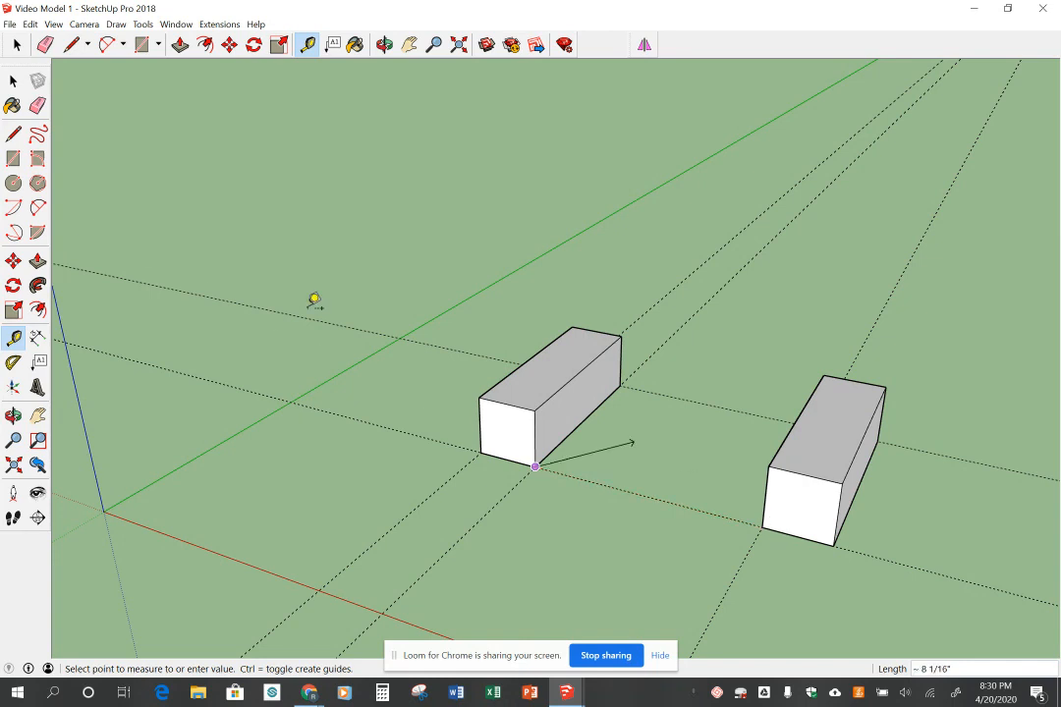
{"action": "left_click", "coordinate": [12, 81]}
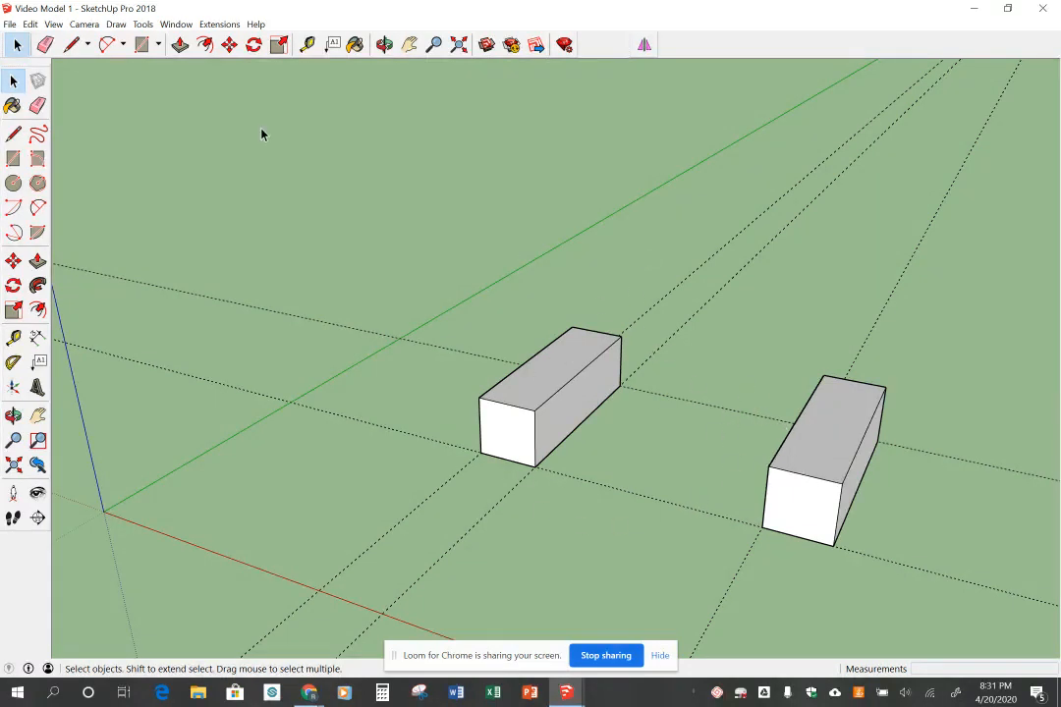
Step: Delete all guides from the model
{"action": "left_click", "coordinate": [30, 23]}
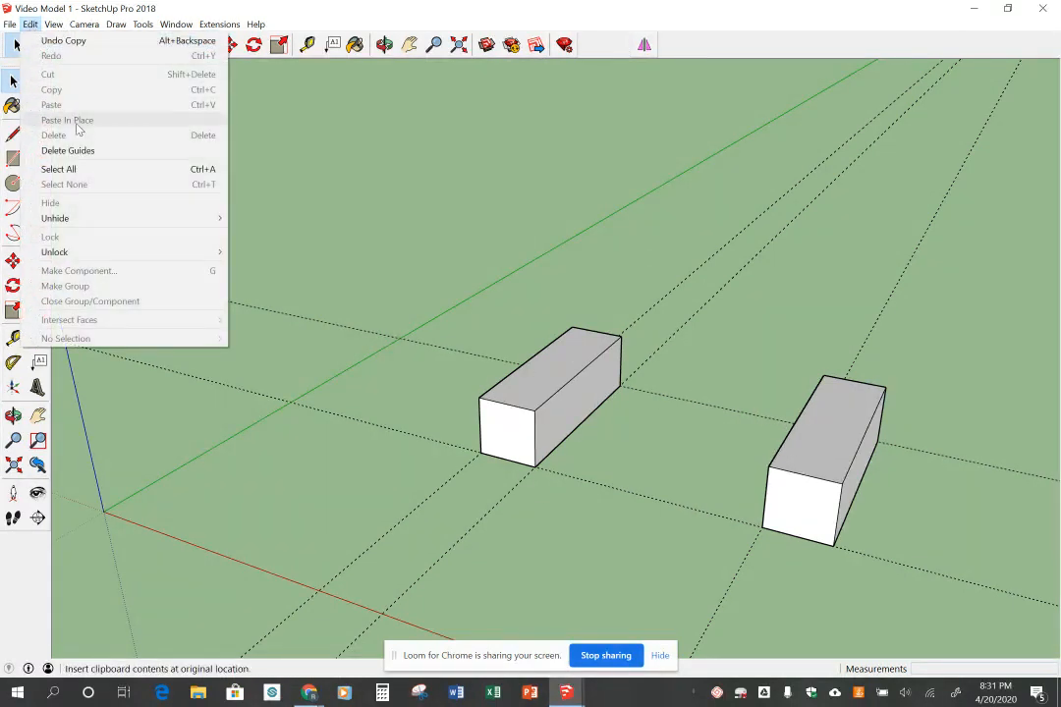
{"action": "left_click", "coordinate": [87, 149]}
{"action": "scroll", "coordinate": [419, 295], "scroll_direction": "down", "scroll_amount": 1}
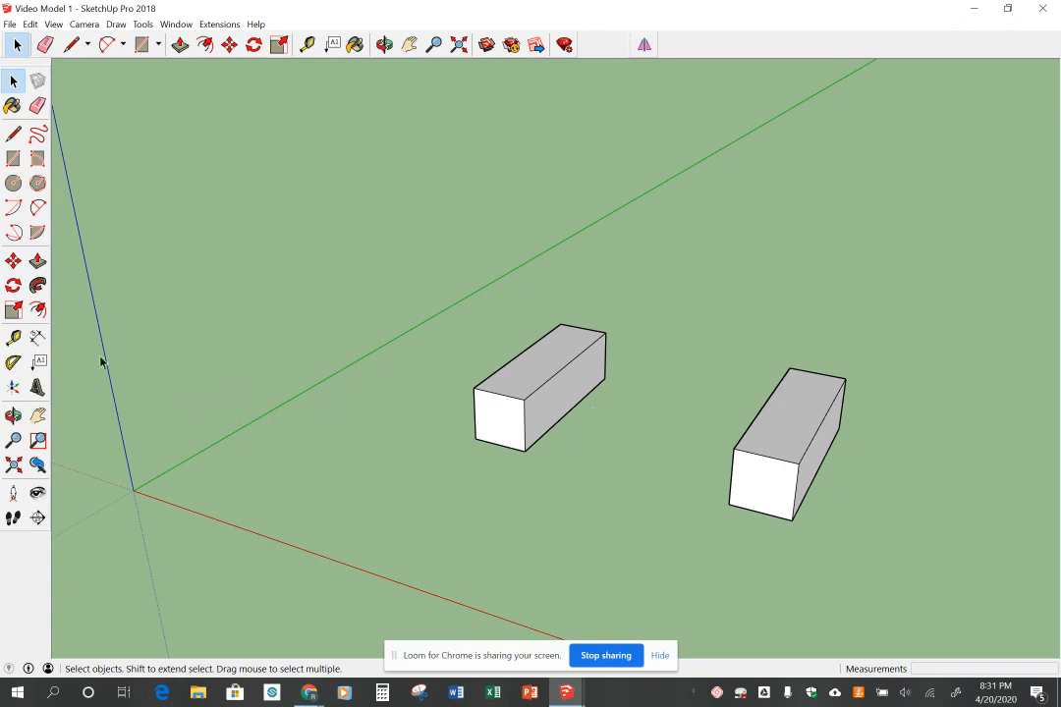
Step: Place a guide parallel to the red axis across the block tops, offset 10" from the first block's rear top edge to its midpoint
{"action": "left_click", "coordinate": [13, 338]}
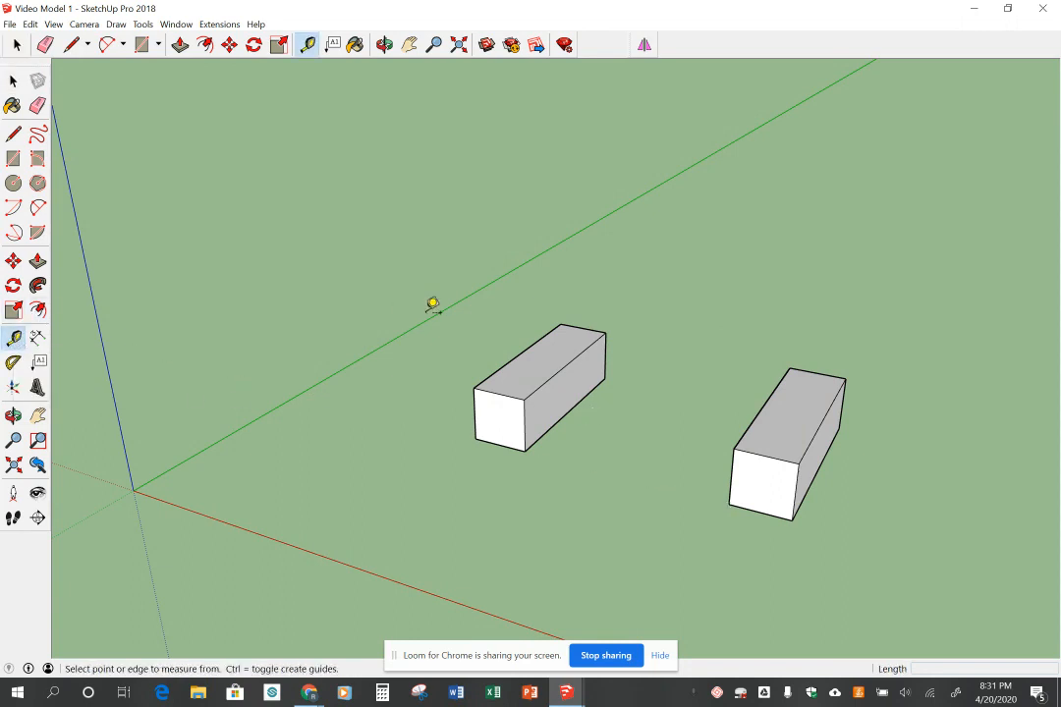
{"action": "left_click", "coordinate": [568, 316]}
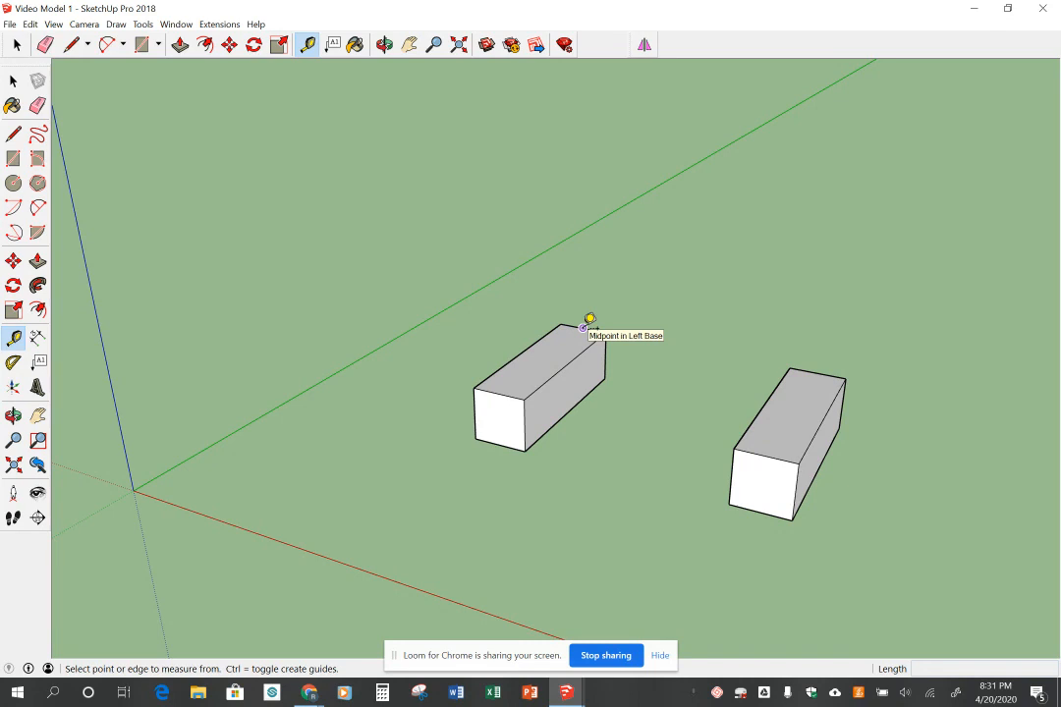
{"action": "left_click", "coordinate": [583, 327]}
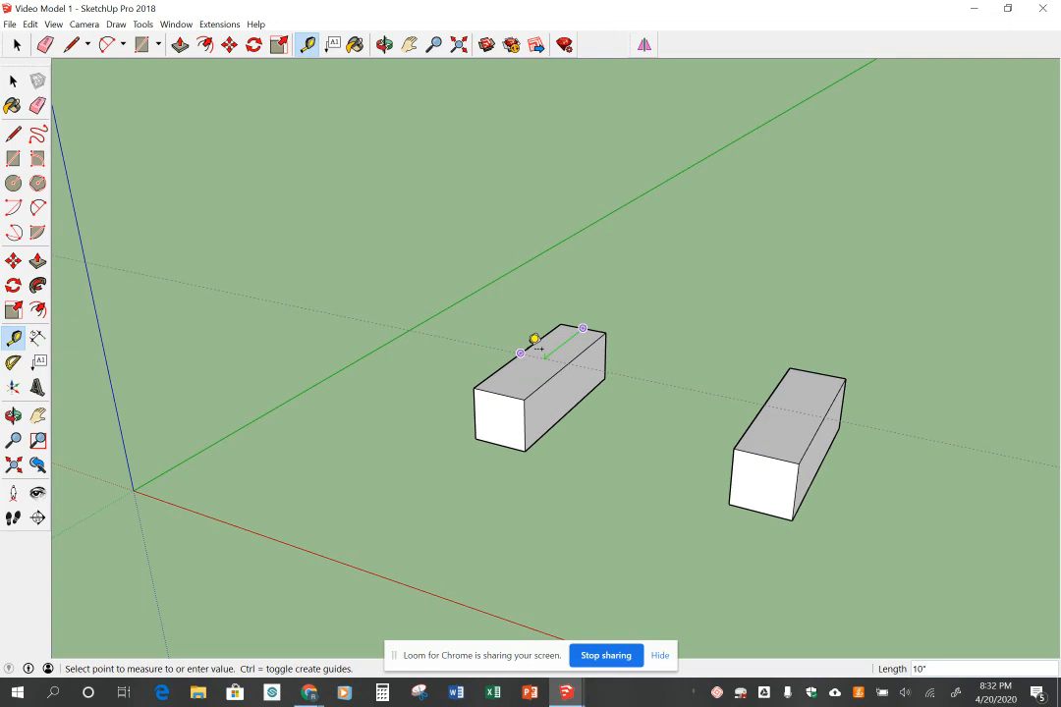
{"action": "left_click", "coordinate": [535, 339]}
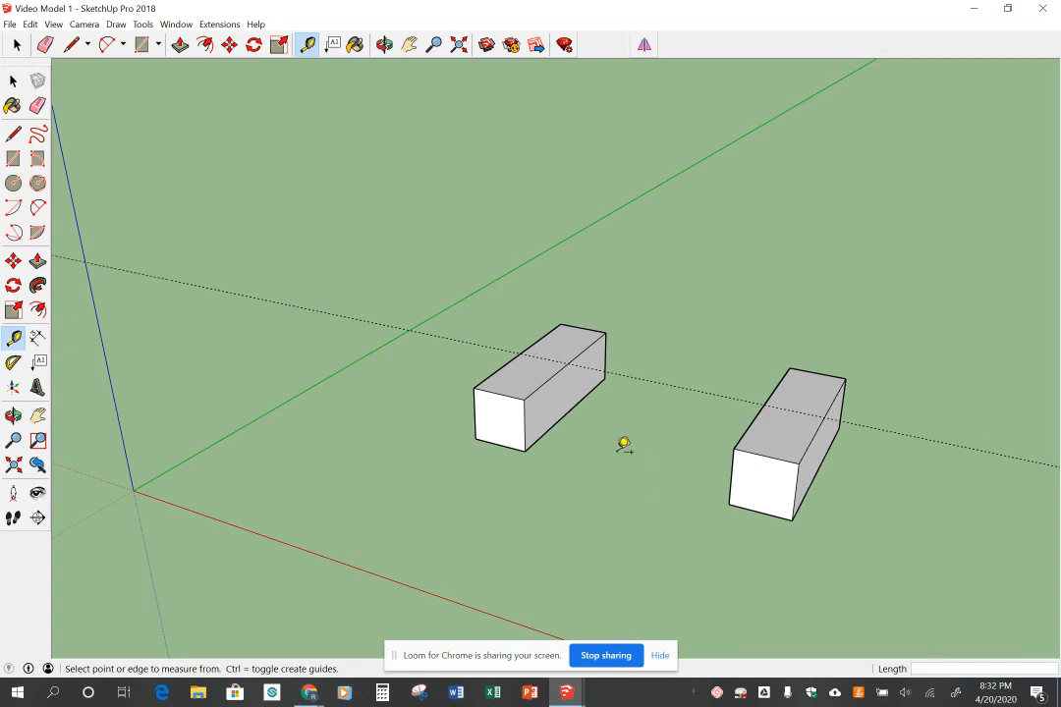
Step: Add a guide parallel to the center guide, offset 2" toward the rear of the blocks
{"action": "left_click", "coordinate": [544, 353]}
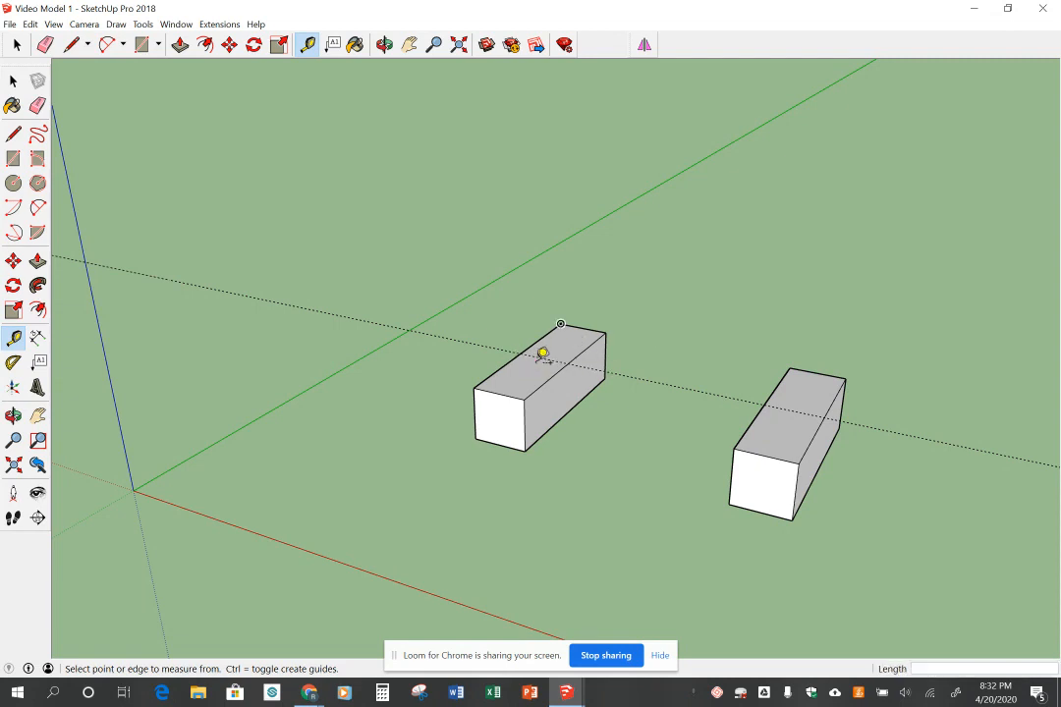
{"action": "left_click", "coordinate": [640, 378]}
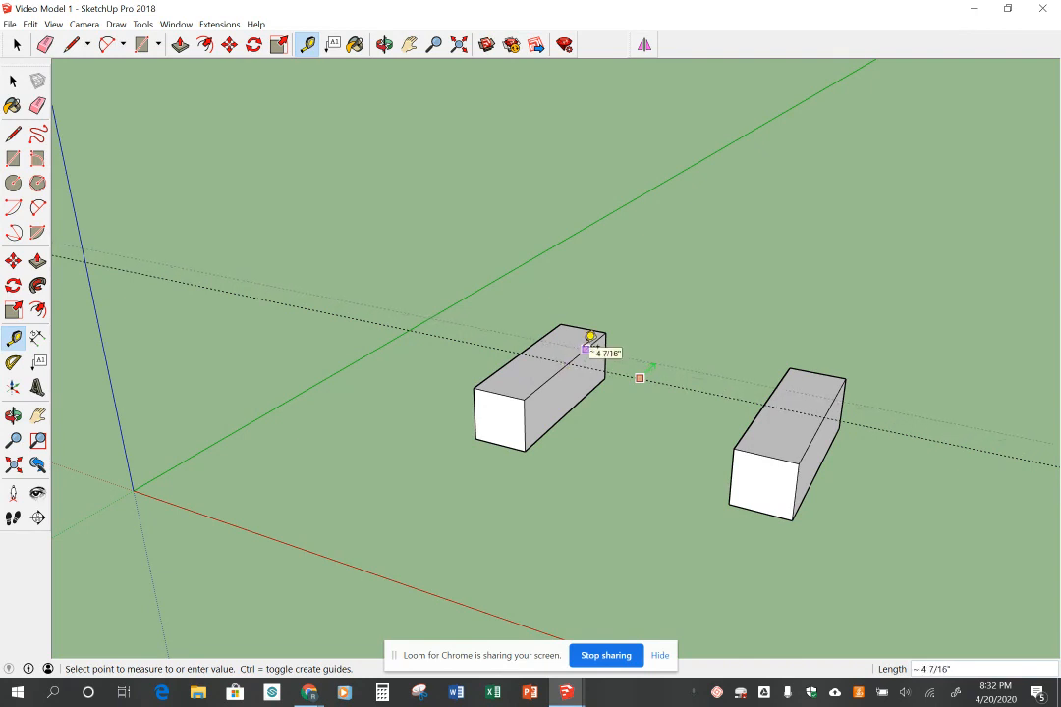
{"action": "type", "text": "2"}
{"action": "key", "text": "Return"}
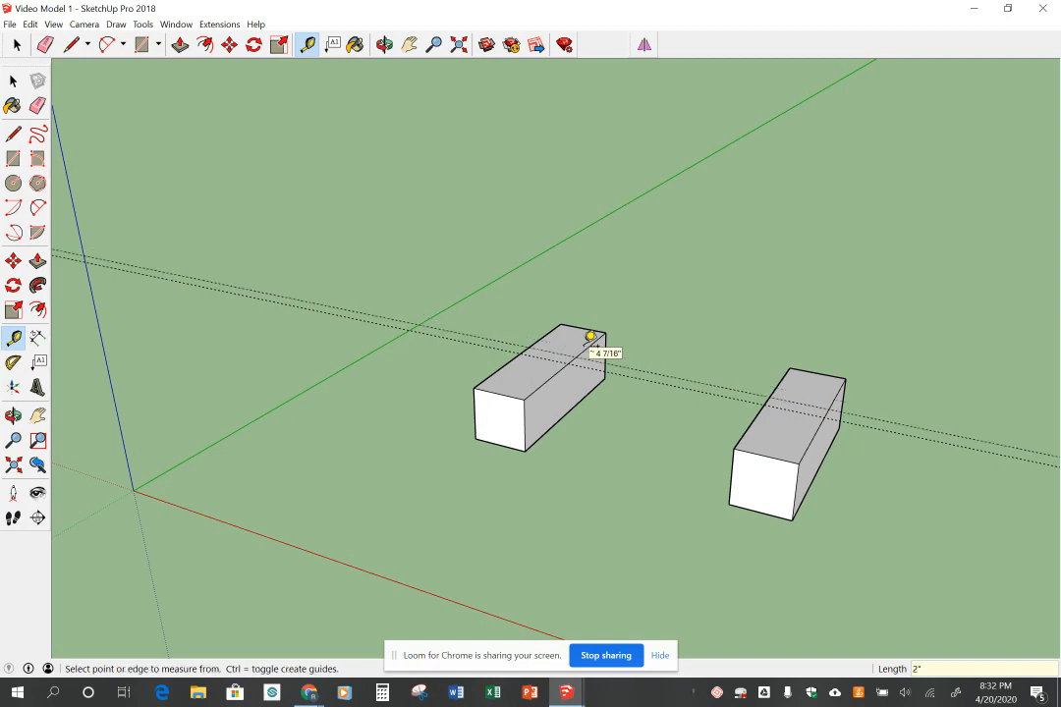
Step: Add a guide parallel to the center guide, offset 2" toward the front of the blocks
{"action": "left_click", "coordinate": [648, 380]}
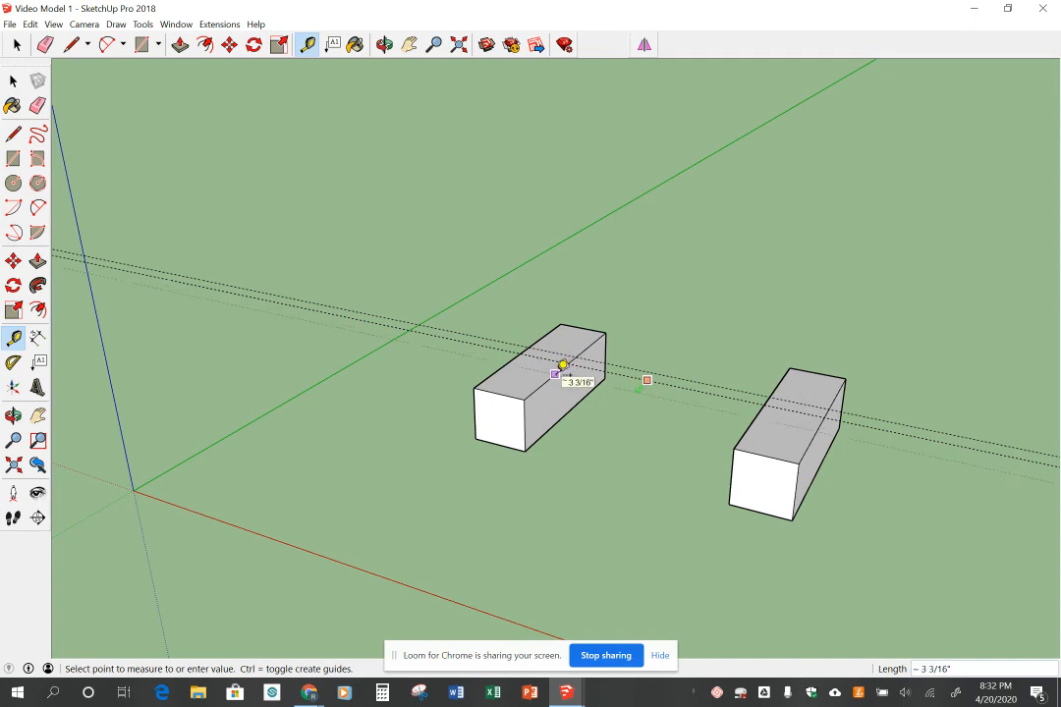
{"action": "type", "text": "2"}
{"action": "key", "text": "Return"}
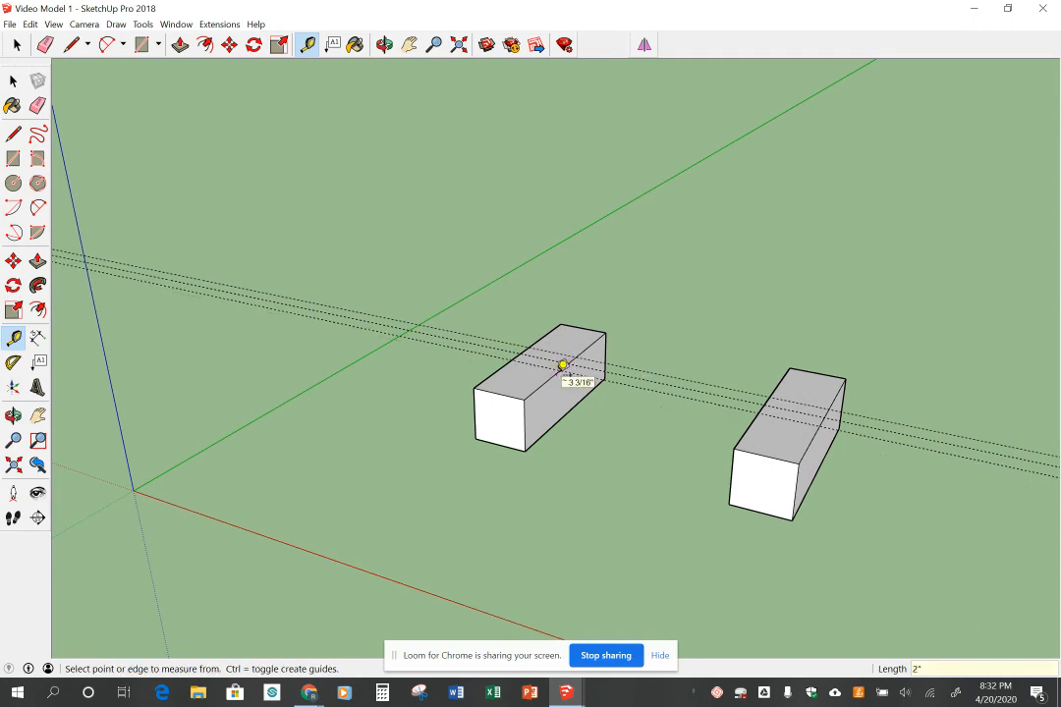
Step: Delete the center guide running across the block tops, keeping the two outer guides
{"action": "left_click", "coordinate": [13, 81]}
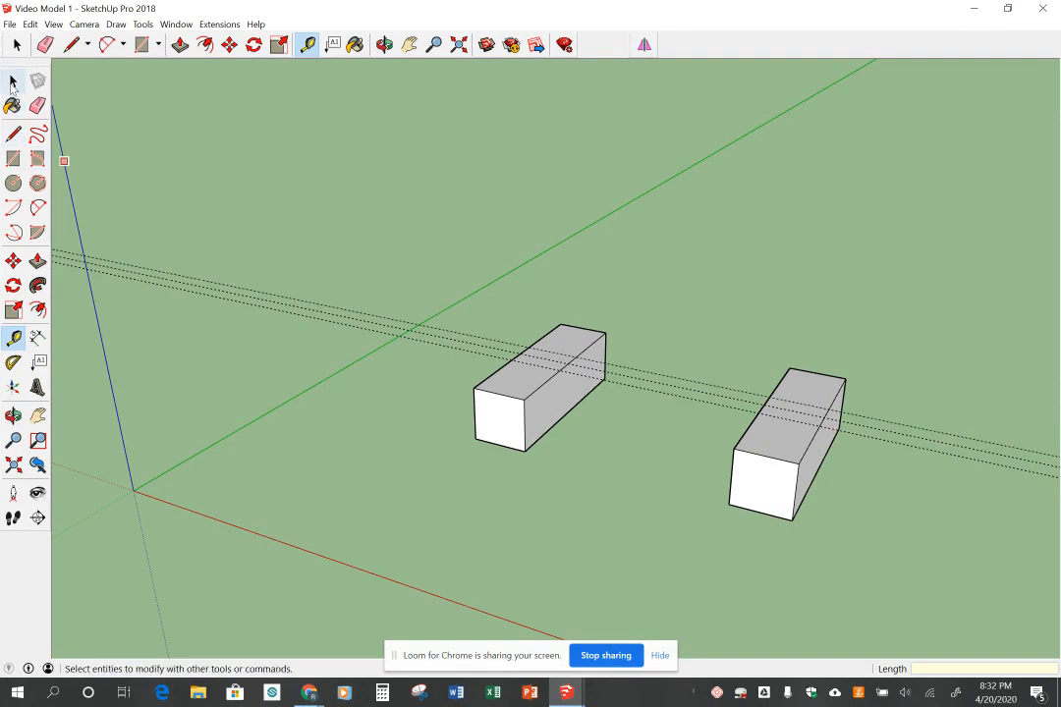
{"action": "left_click", "coordinate": [614, 377]}
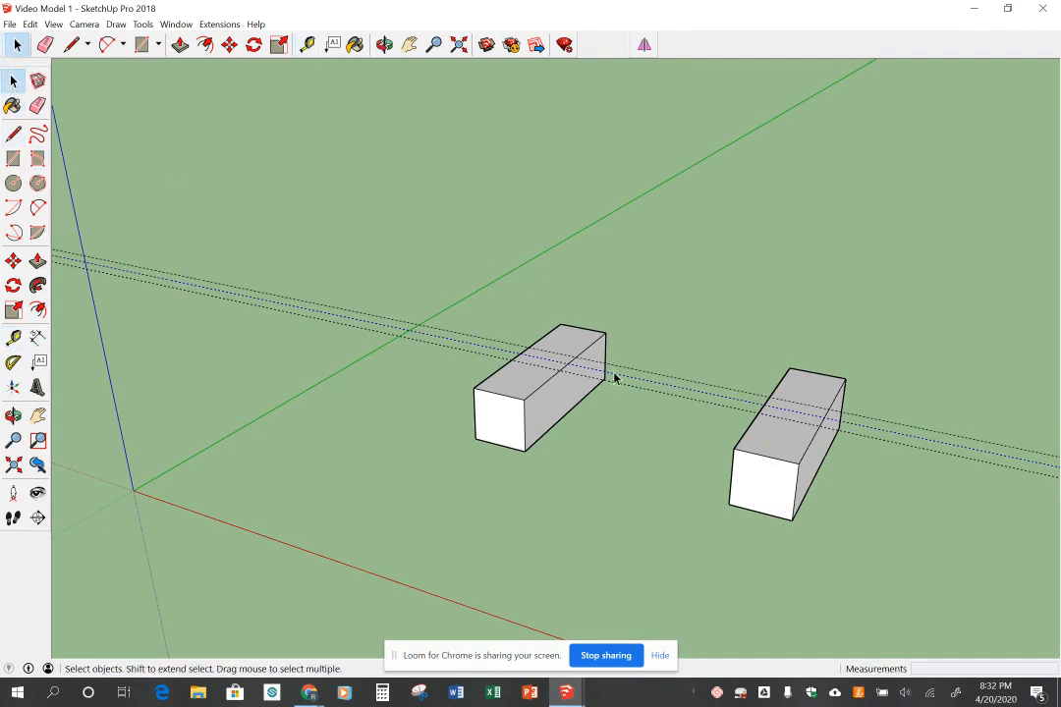
{"action": "key", "text": "Delete"}
Step: Draw a 4" by 6" rectangle on top of the first base block between the two guides
{"action": "left_click", "coordinate": [12, 158]}
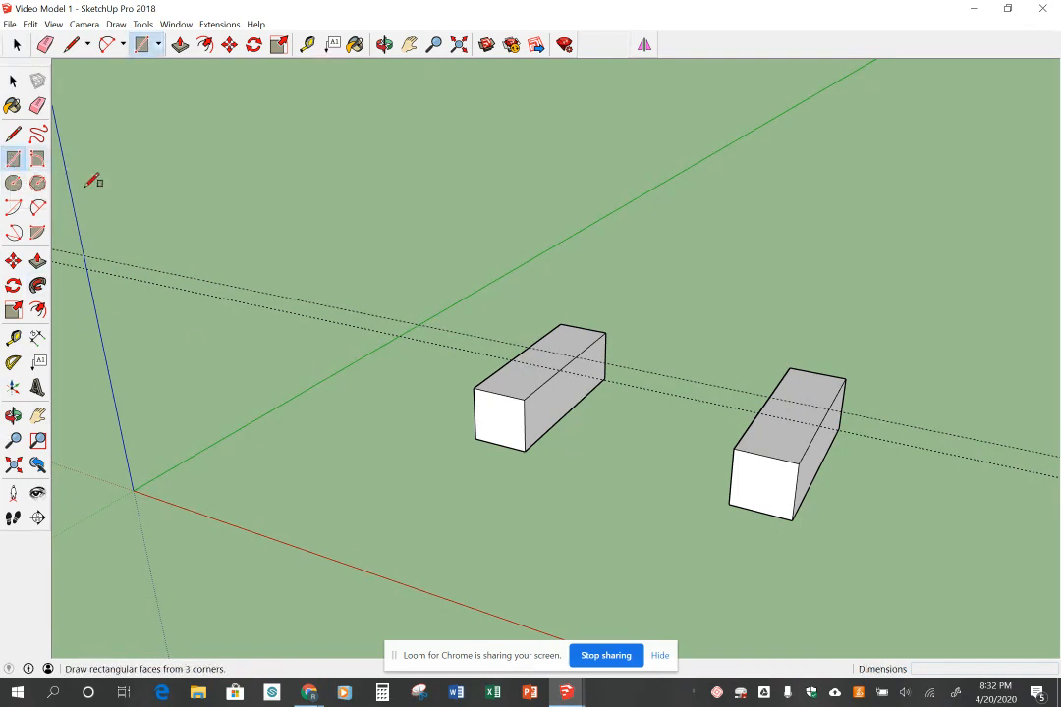
{"action": "left_click", "coordinate": [530, 346]}
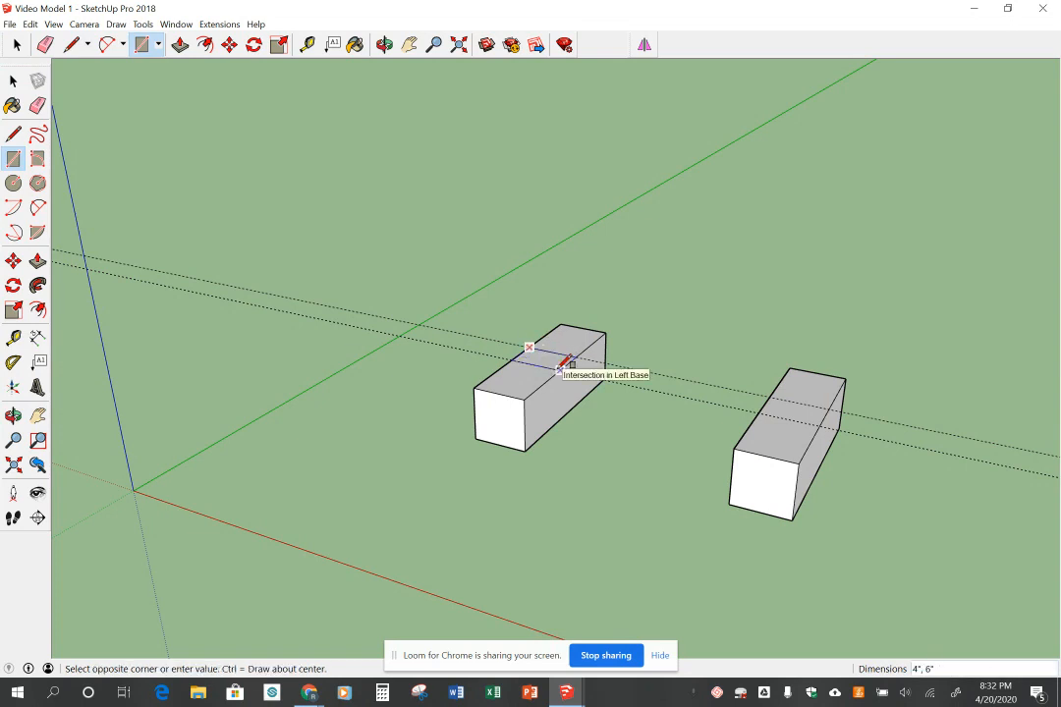
{"action": "left_click", "coordinate": [560, 369]}
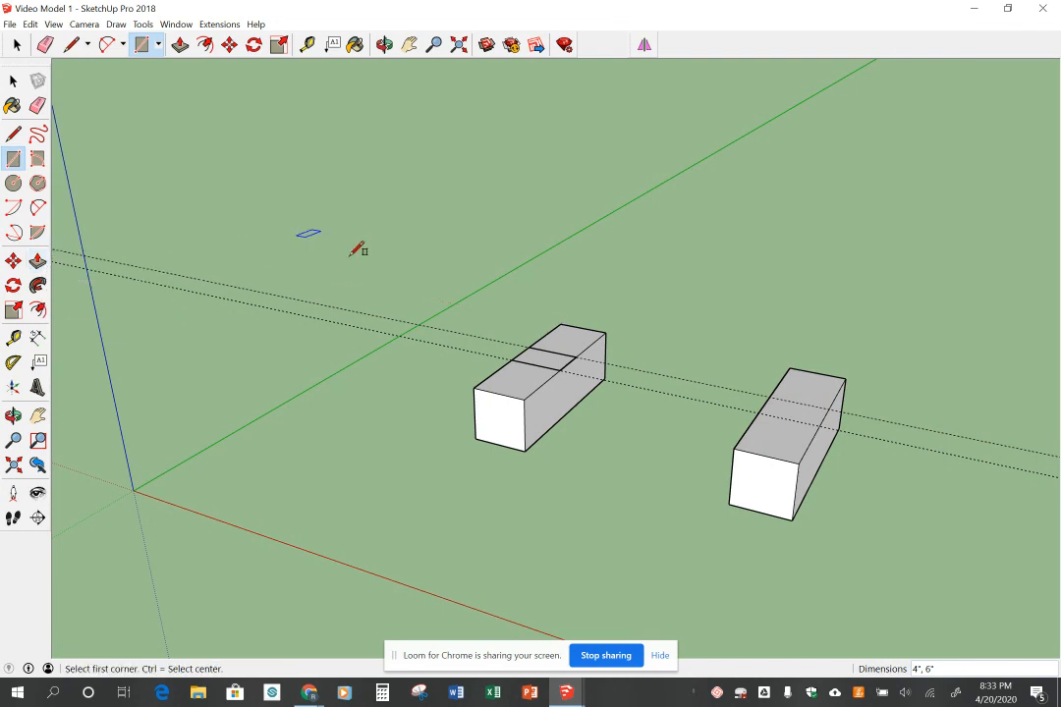
Step: Push/Pull the rectangle on the first base block up 18" to form a post
{"action": "key", "text": "p"}
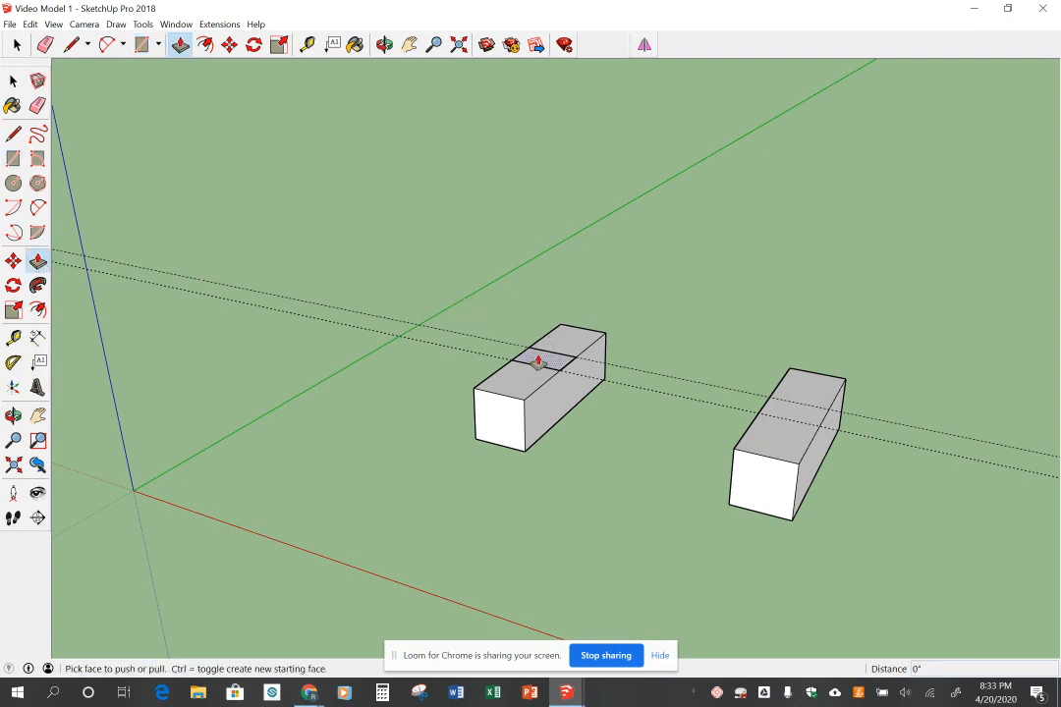
{"action": "scroll", "coordinate": [538, 363], "scroll_direction": "up", "scroll_amount": 6}
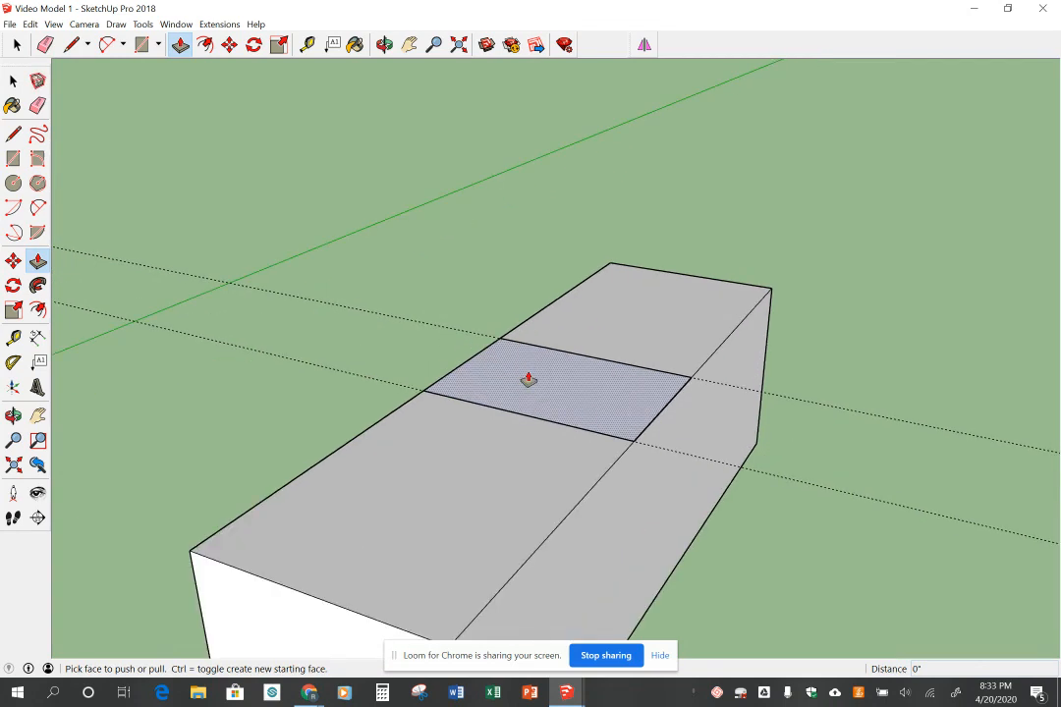
{"action": "left_click", "coordinate": [527, 379]}
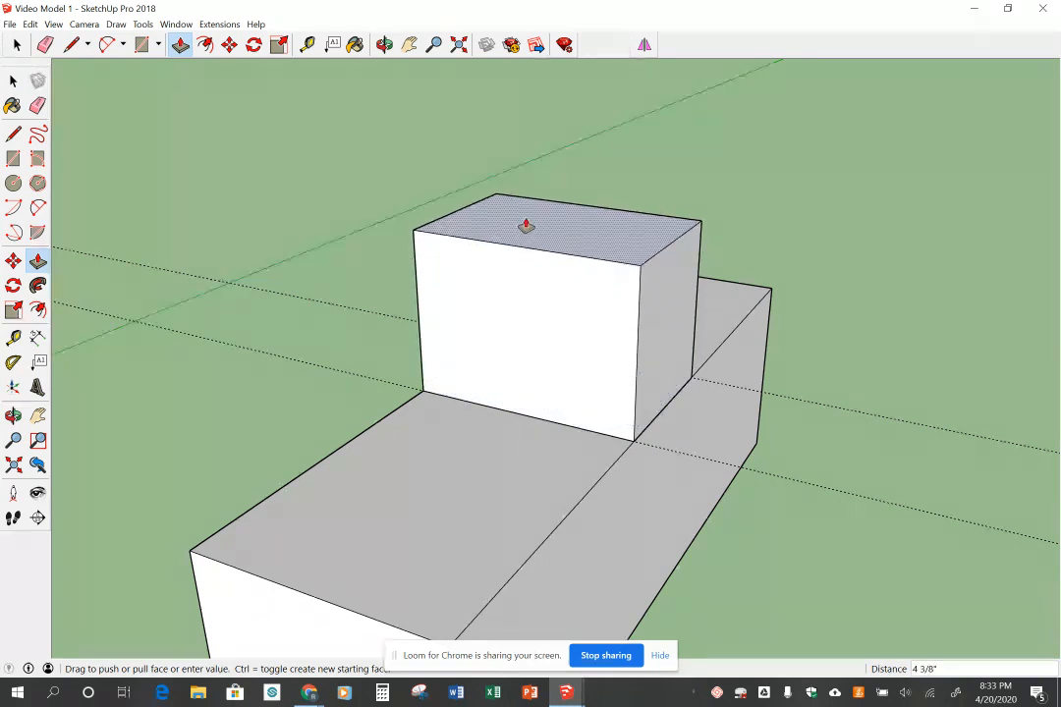
{"action": "left_click", "coordinate": [527, 226]}
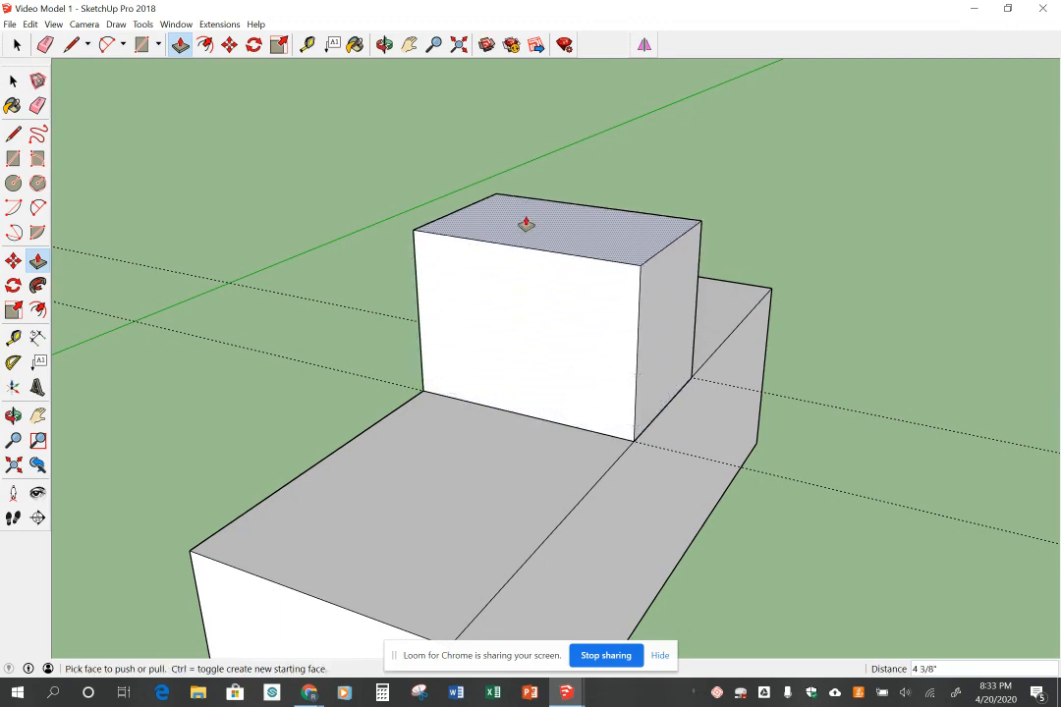
{"action": "type", "text": "18"}
{"action": "key", "text": "Return"}
{"action": "scroll", "coordinate": [582, 472], "scroll_direction": "down", "scroll_amount": 4}
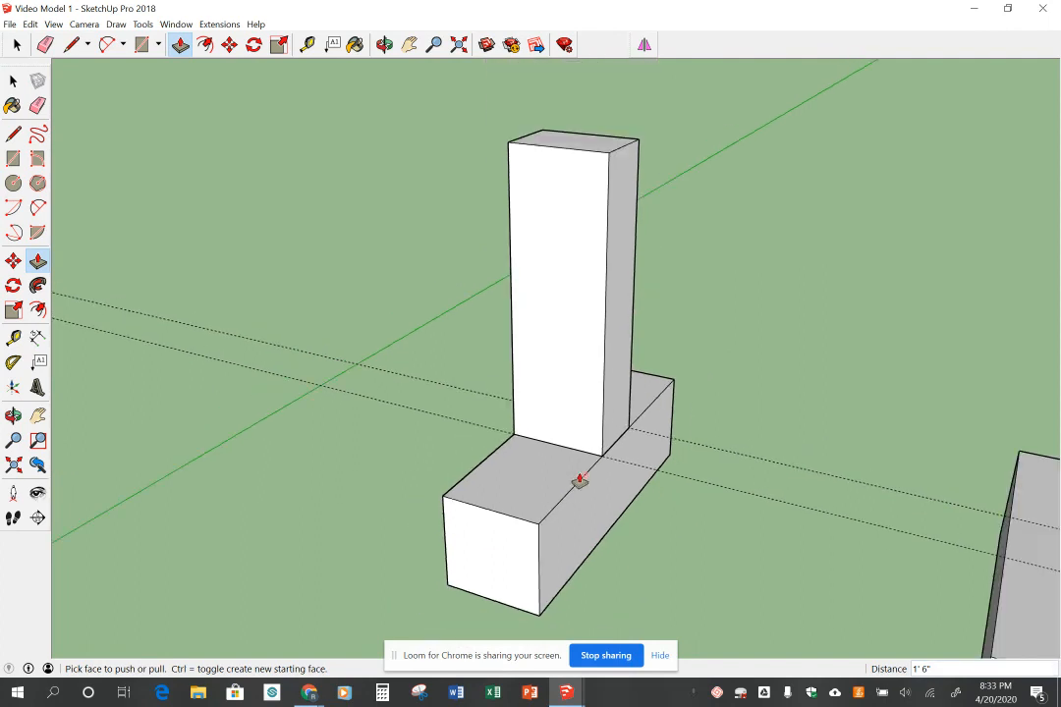
{"action": "scroll", "coordinate": [580, 481], "scroll_direction": "down", "scroll_amount": 2}
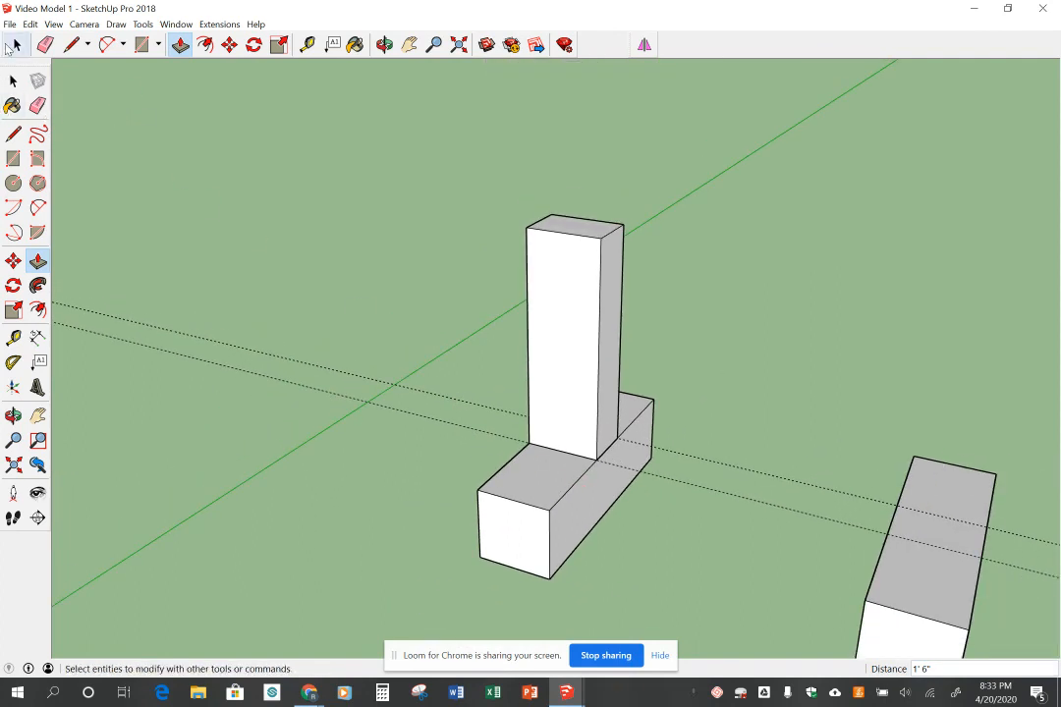
Step: Turn the whole post into a component named "Post 1"
{"action": "left_click", "coordinate": [12, 83]}
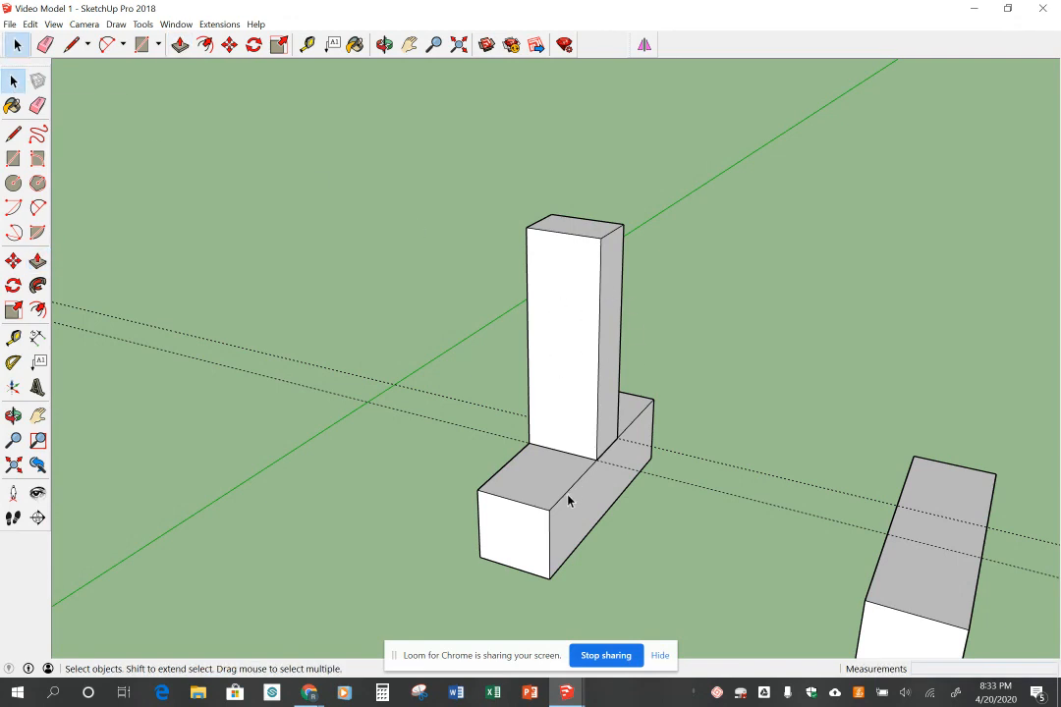
{"action": "triple_click", "coordinate": [572, 335]}
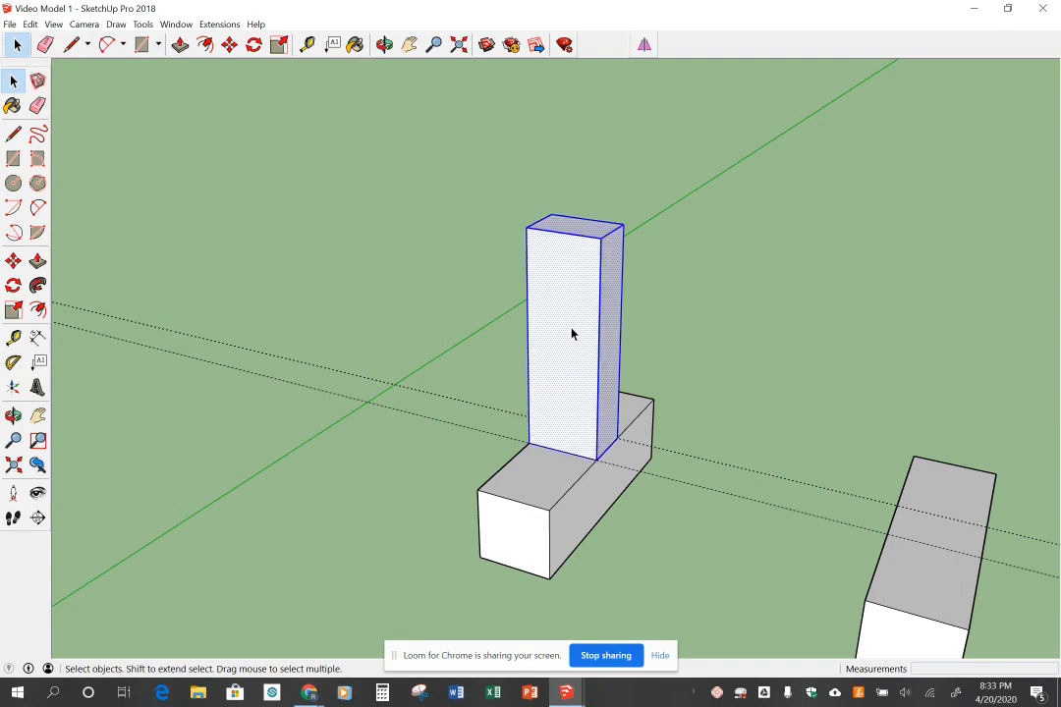
{"action": "right_click", "coordinate": [572, 335]}
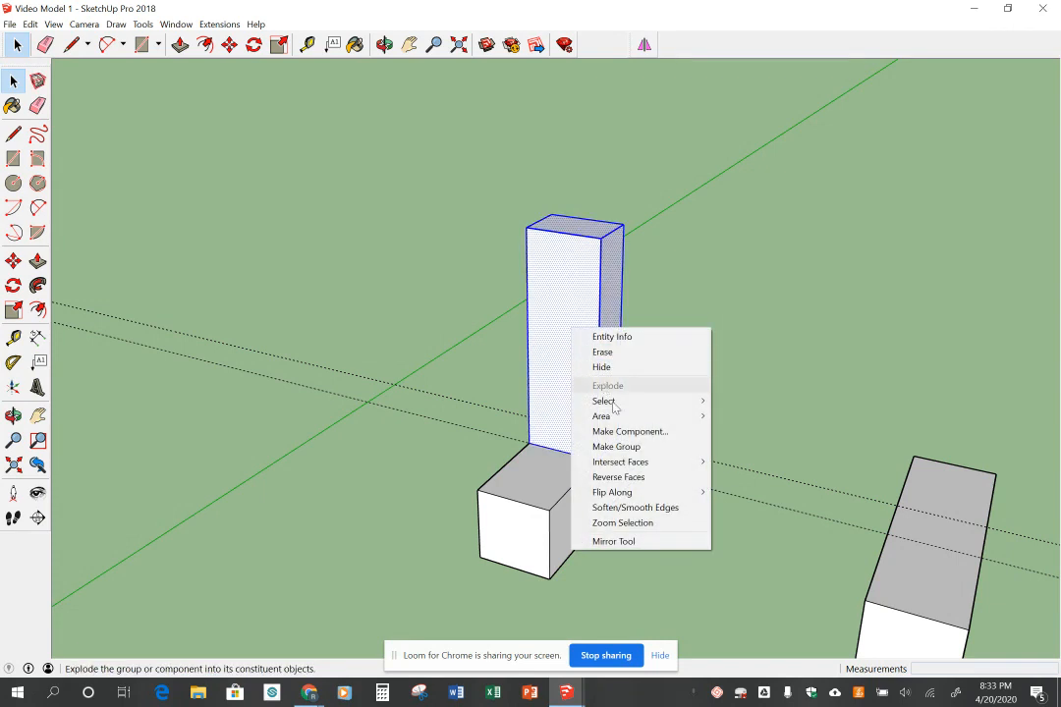
{"action": "left_click", "coordinate": [617, 432]}
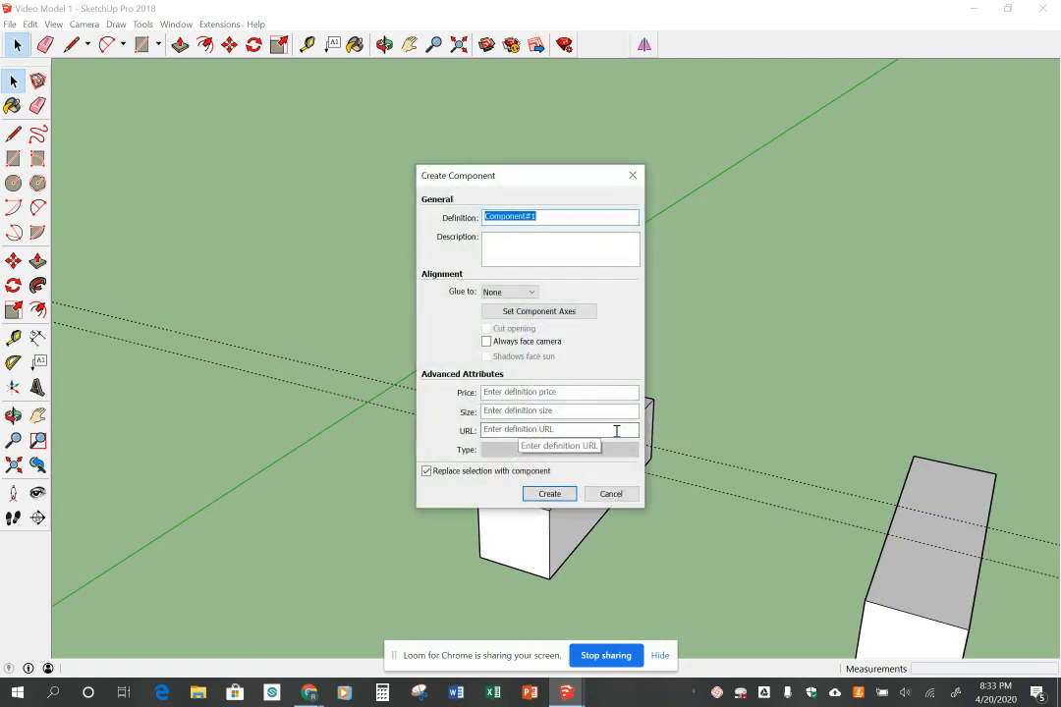
{"action": "type", "text": "Post"}
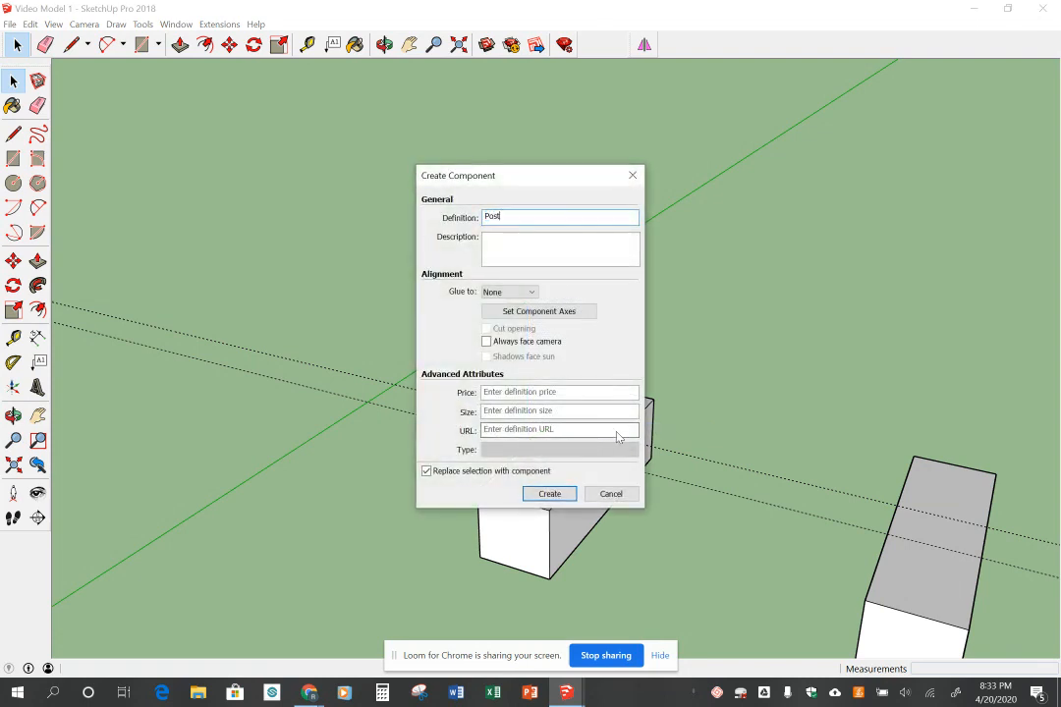
{"action": "type", "text": " 1"}
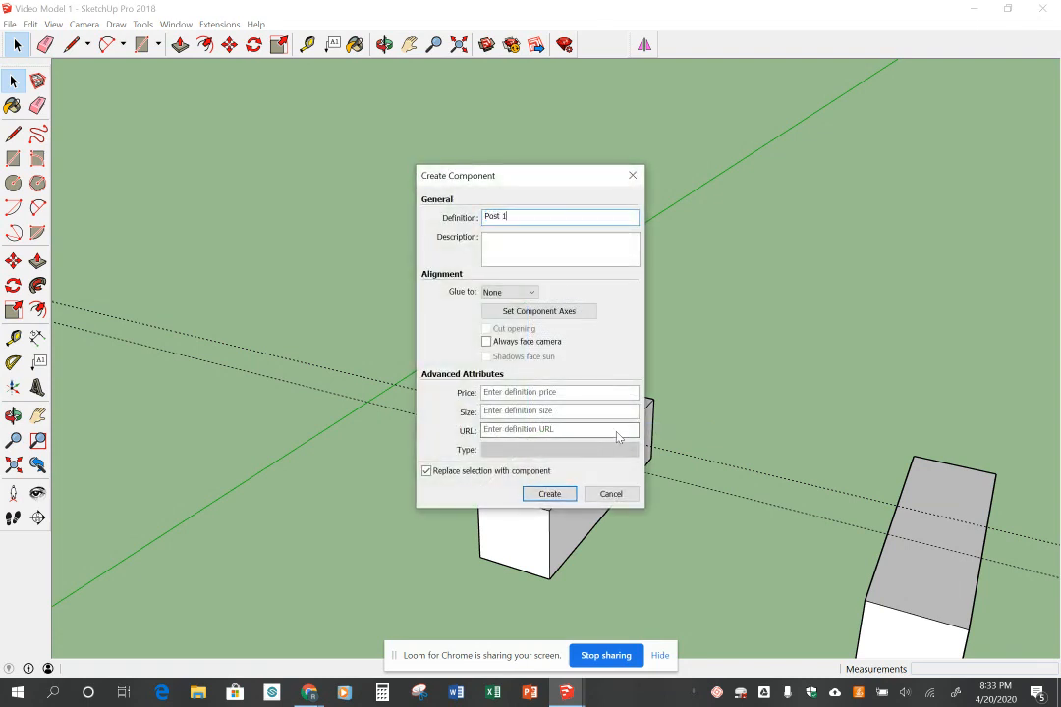
{"action": "left_click", "coordinate": [566, 497]}
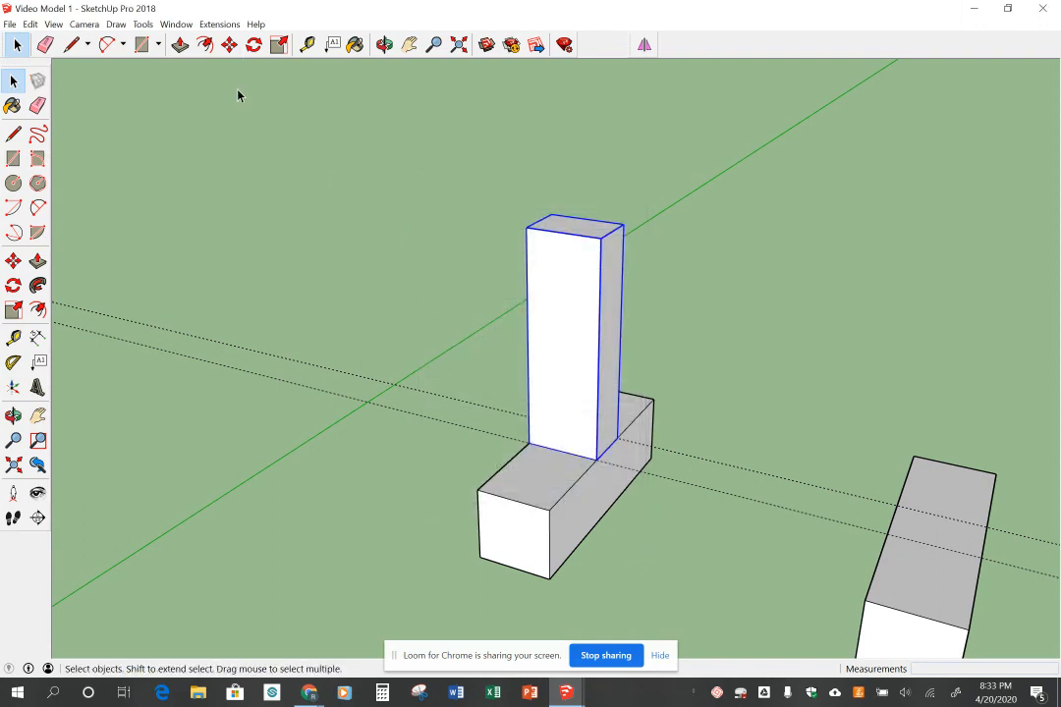
{"action": "left_click", "coordinate": [133, 164]}
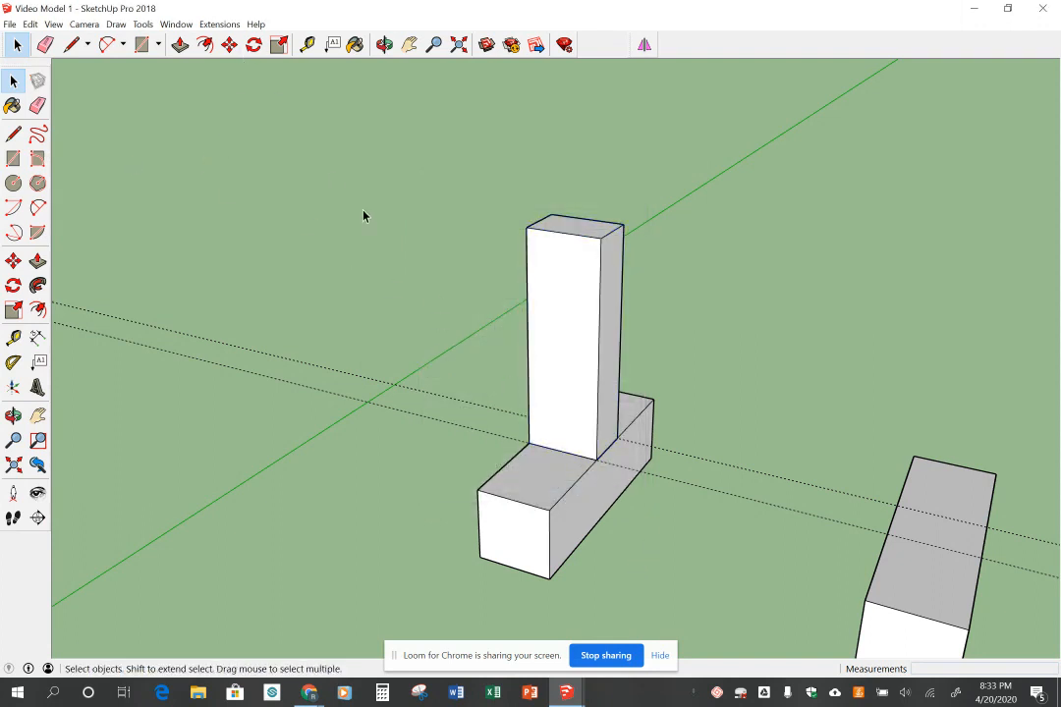
Step: Copy the post 2' 4" along the red axis onto the second base block, snapping its lower front corner to the guide intersection
{"action": "scroll", "coordinate": [221, 203], "scroll_direction": "down", "scroll_amount": 1}
{"action": "scroll", "coordinate": [423, 438], "scroll_direction": "down", "scroll_amount": 1}
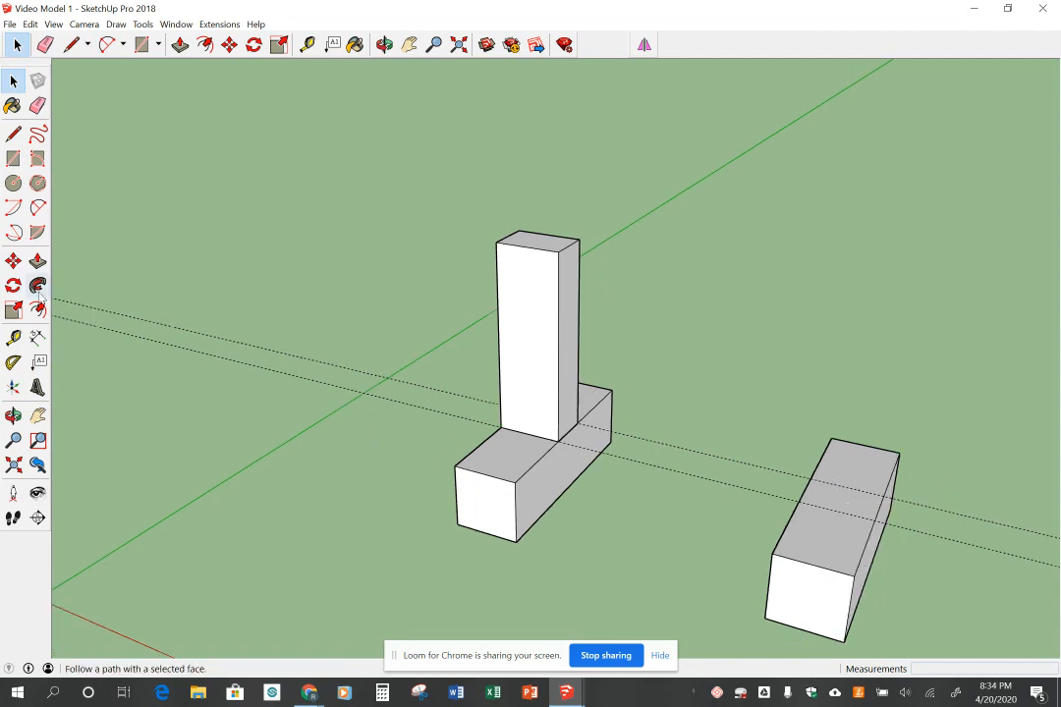
{"action": "left_click", "coordinate": [14, 262]}
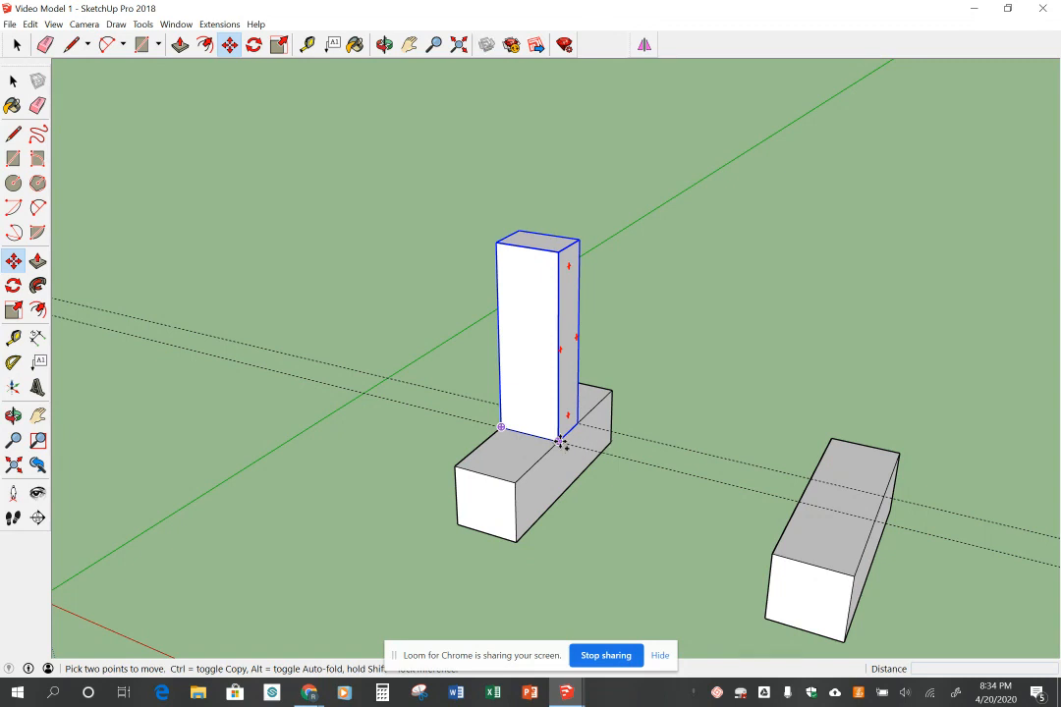
{"action": "key", "text": "ctrl"}
{"action": "left_click", "coordinate": [560, 442]}
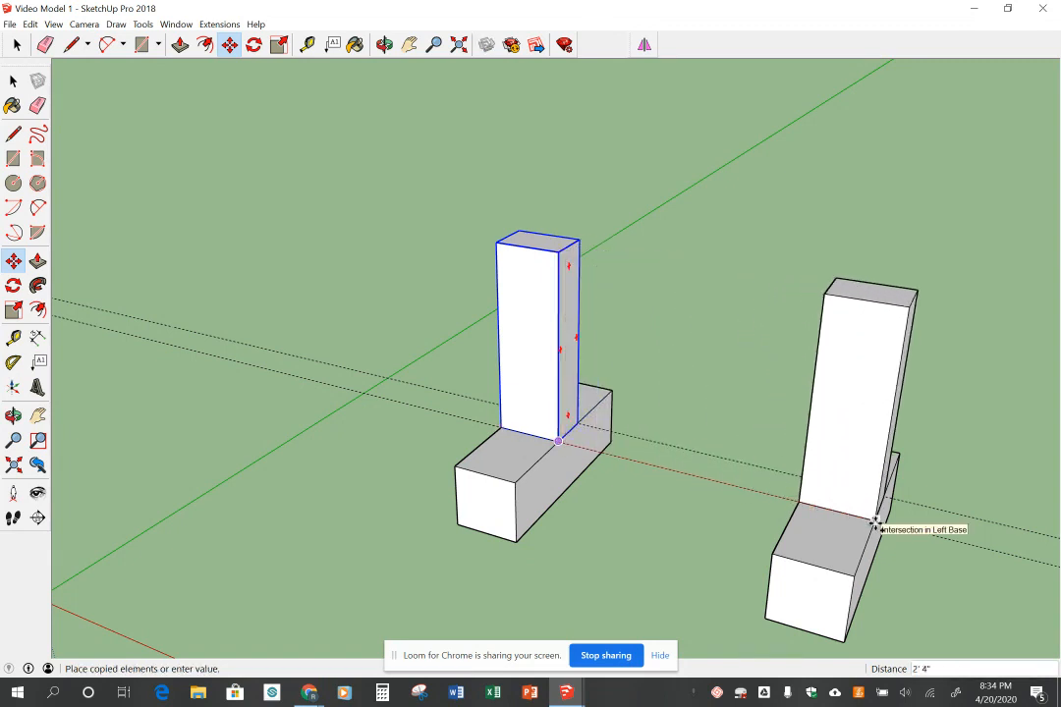
{"action": "left_click", "coordinate": [874, 524]}
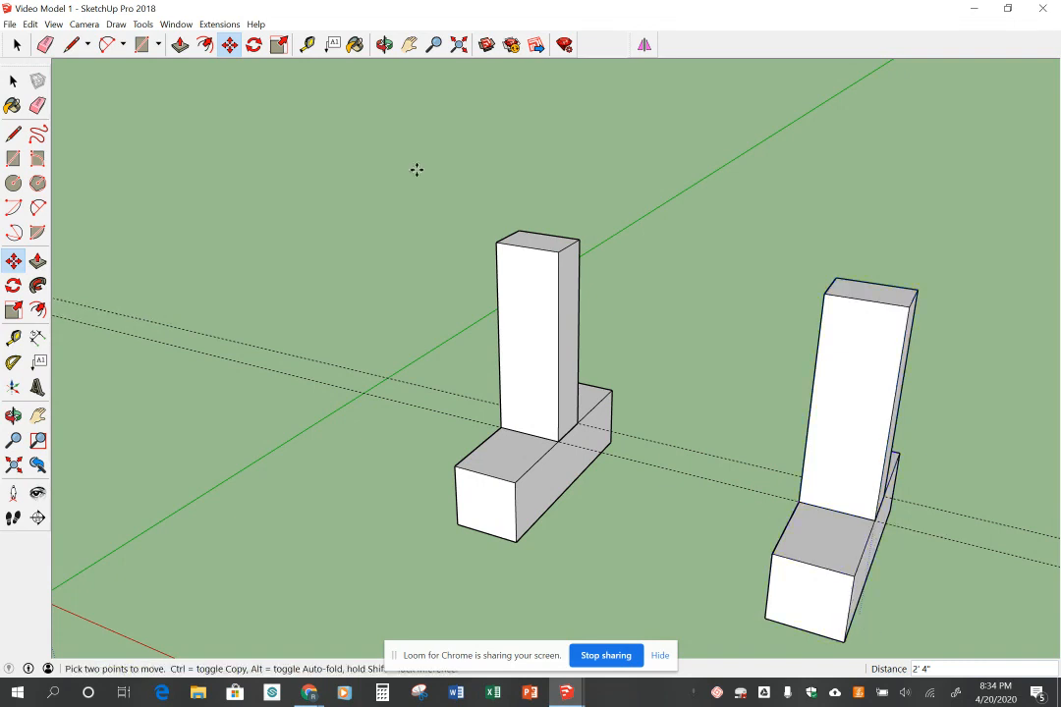
Step: Delete all guides from the model
{"action": "left_click", "coordinate": [13, 80]}
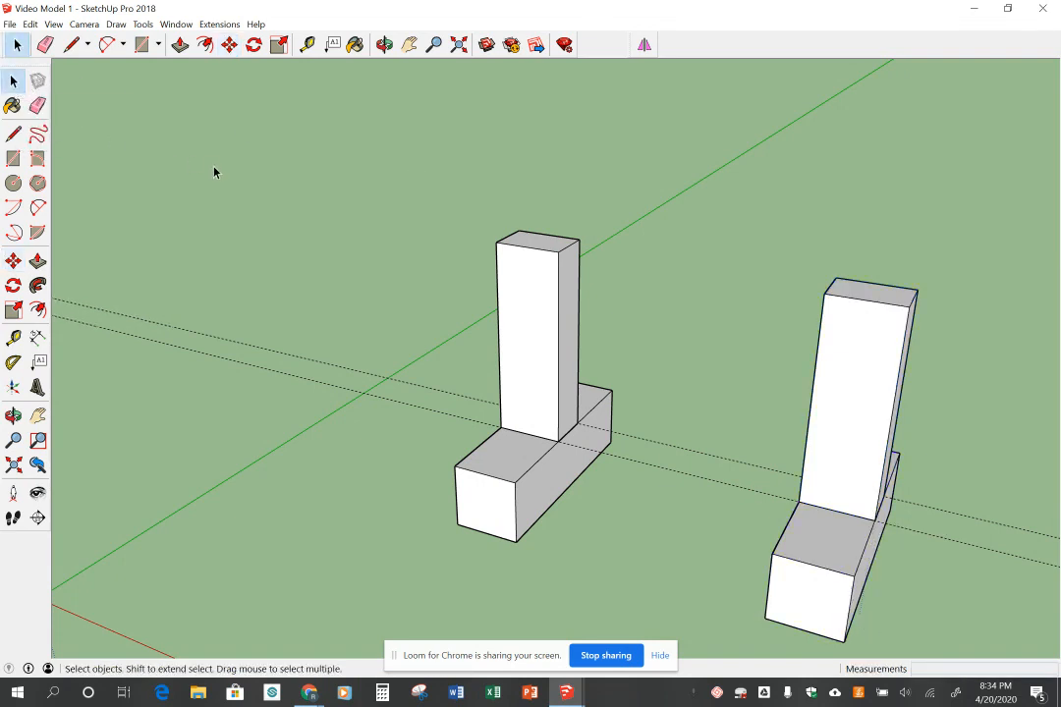
{"action": "left_click", "coordinate": [30, 24]}
{"action": "left_click", "coordinate": [81, 150]}
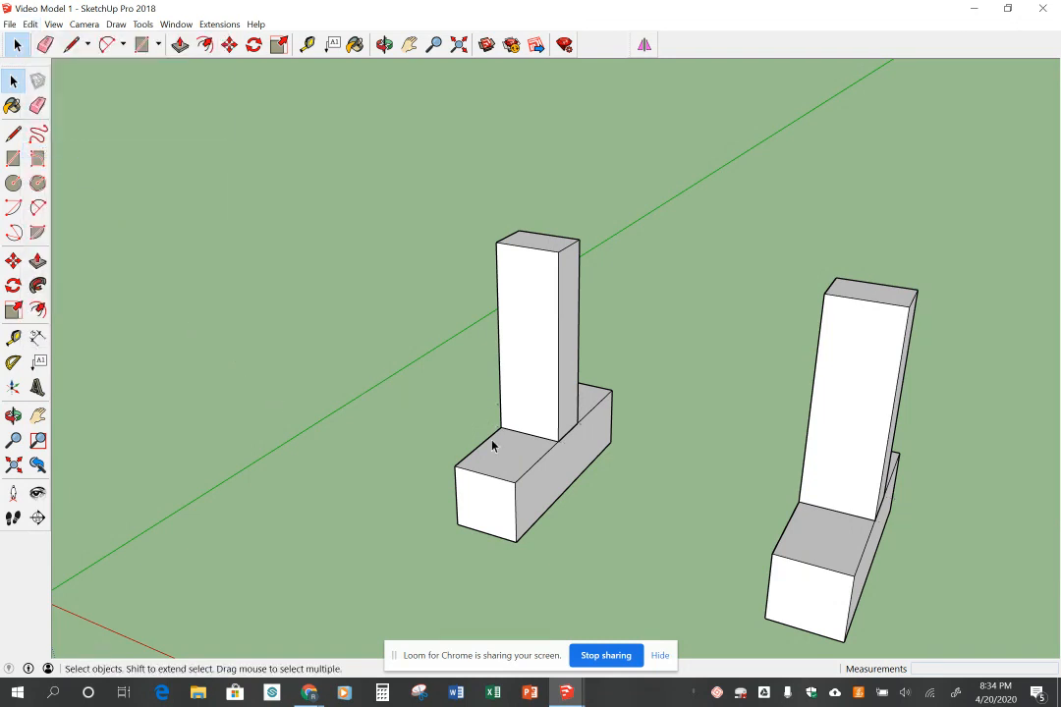
{"action": "scroll", "coordinate": [334, 338], "scroll_direction": "down", "scroll_amount": 2}
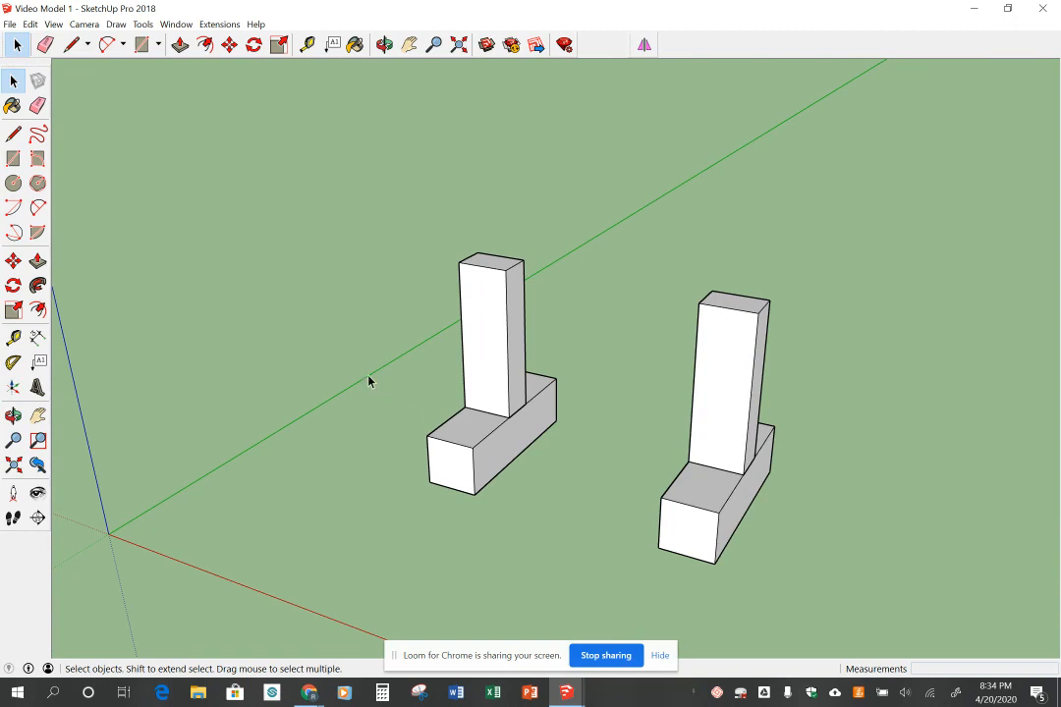
{"action": "scroll", "coordinate": [393, 383], "scroll_direction": "down", "scroll_amount": 2}
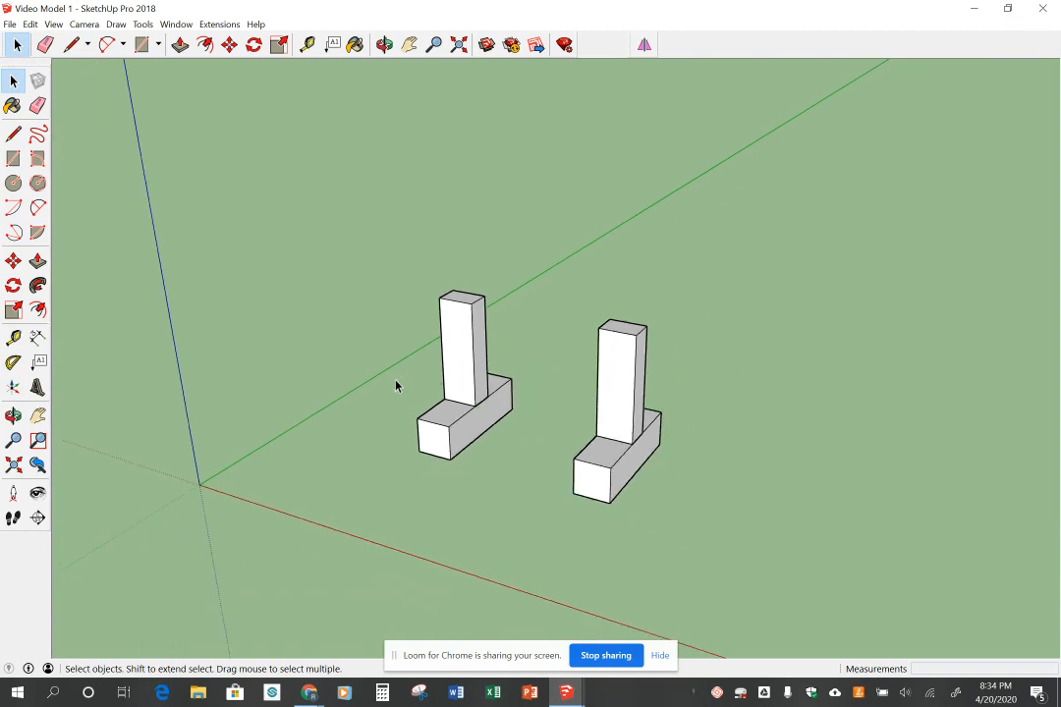
{"action": "scroll", "coordinate": [395, 383], "scroll_direction": "up", "scroll_amount": 2}
{"action": "scroll", "coordinate": [403, 397], "scroll_direction": "down", "scroll_amount": 1}
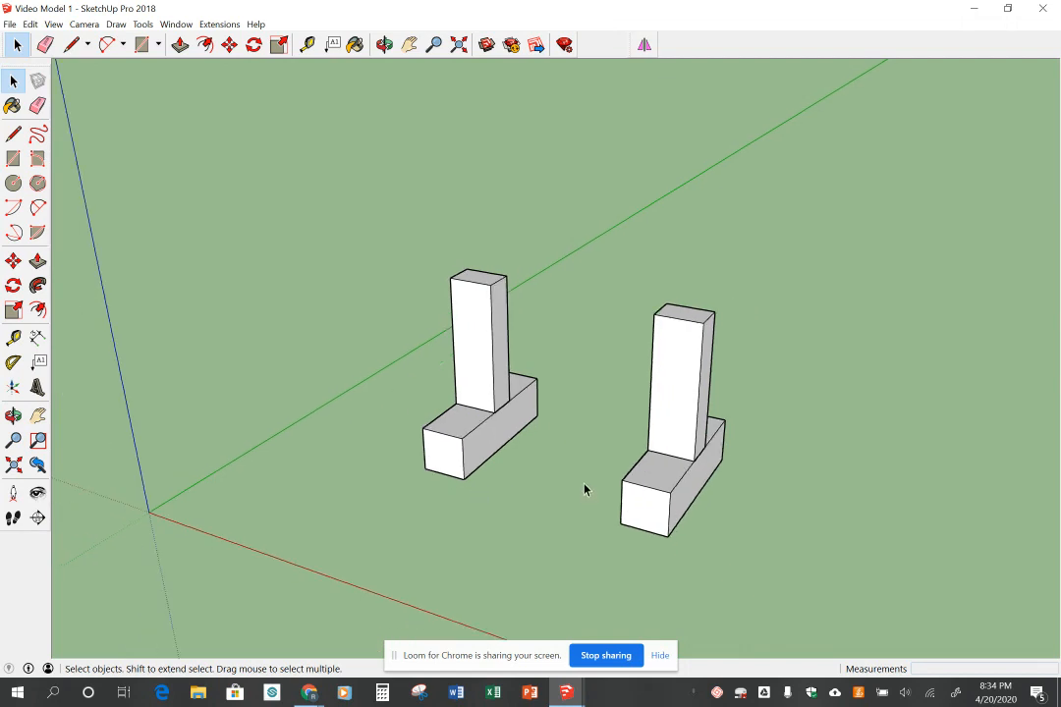
{"action": "scroll", "coordinate": [575, 481], "scroll_direction": "up", "scroll_amount": 1}
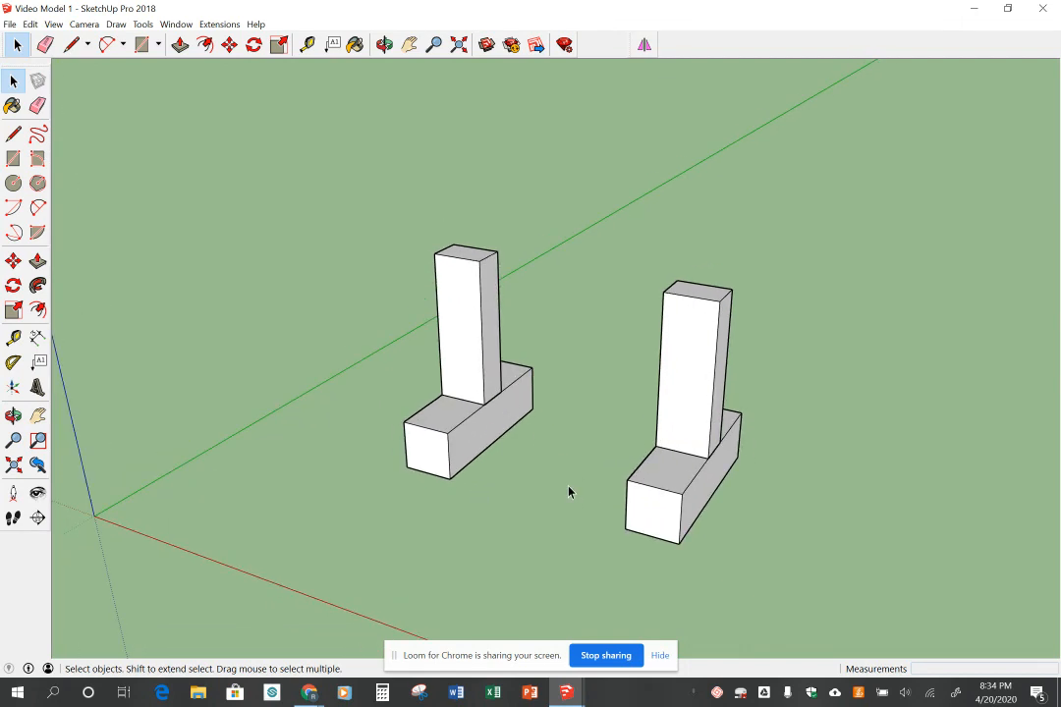
{"action": "middle_click_drag", "start_coordinate": [568, 491], "coordinate": [621, 476]}
{"action": "key", "text": "space"}
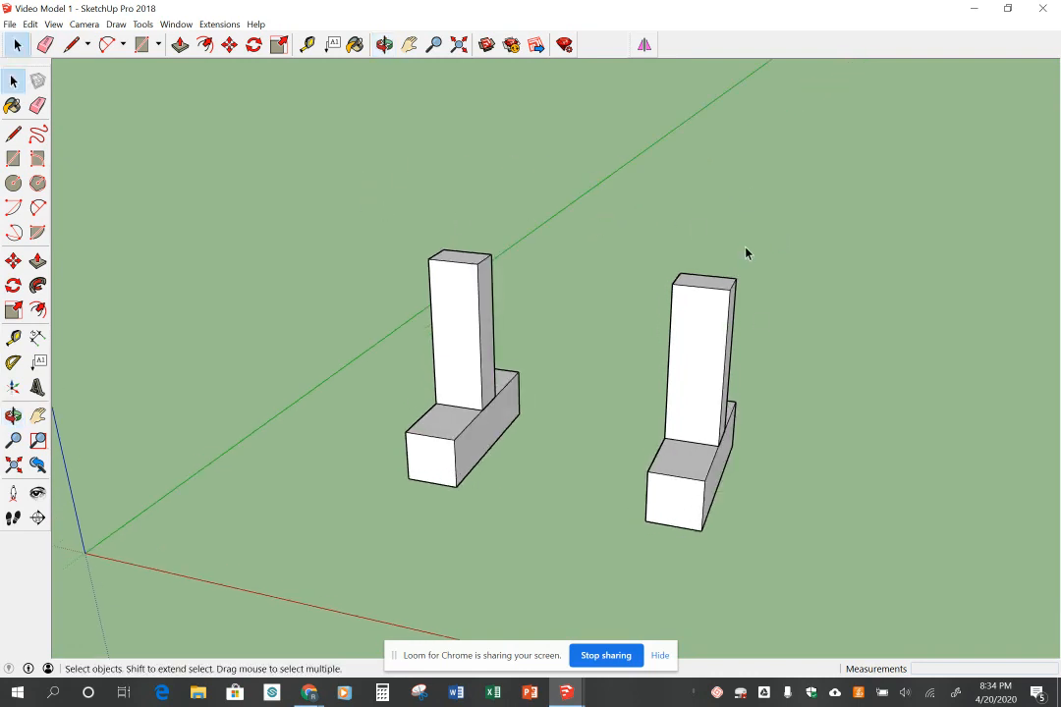
Step: Place a guide line through the front top edges of both posts, parallel to the red axis
{"action": "middle_click_drag", "start_coordinate": [640, 241], "coordinate": [629, 280]}
{"action": "left_click", "coordinate": [14, 338]}
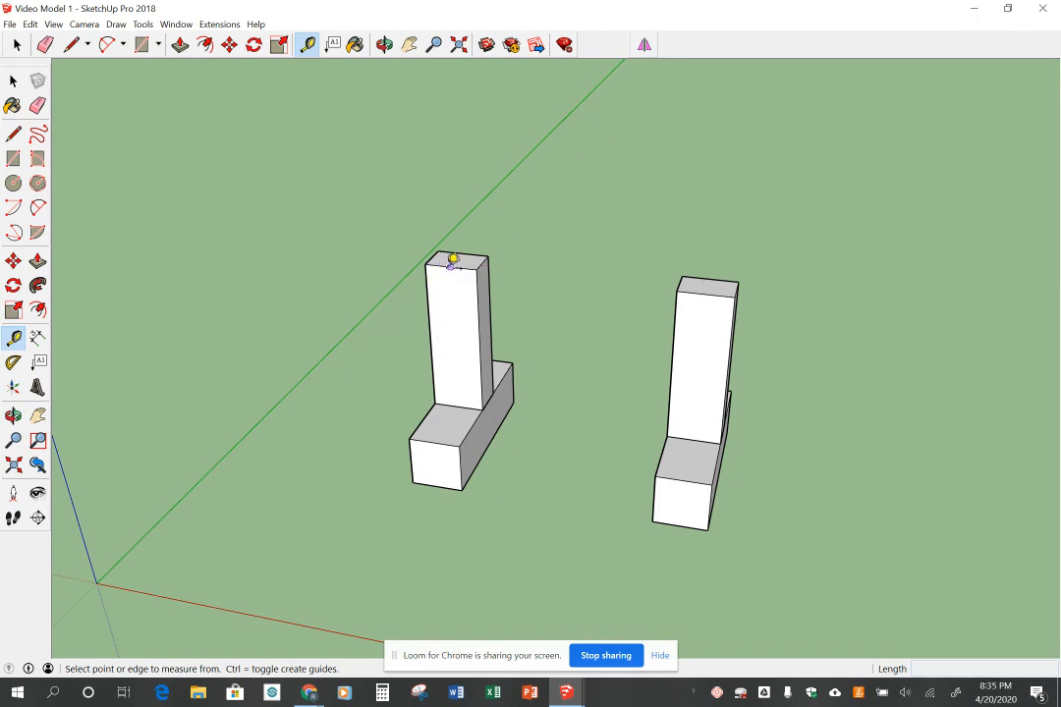
{"action": "scroll", "coordinate": [451, 257], "scroll_direction": "up", "scroll_amount": 2}
{"action": "scroll", "coordinate": [453, 261], "scroll_direction": "up", "scroll_amount": 2}
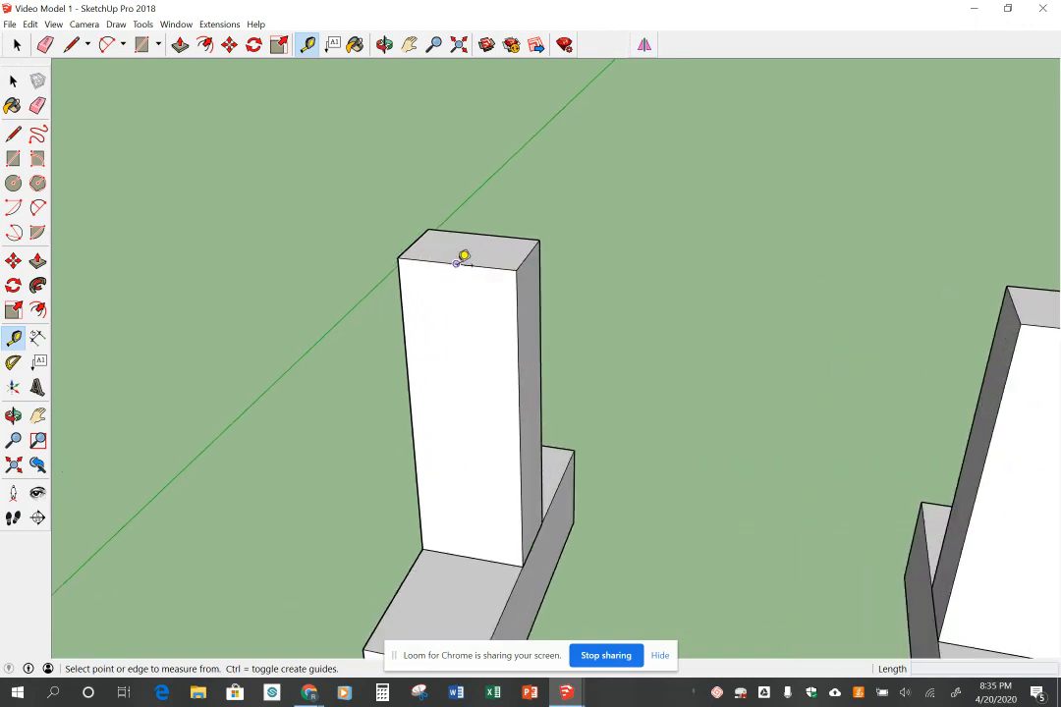
{"action": "left_click", "coordinate": [437, 259]}
{"action": "left_click", "coordinate": [515, 370]}
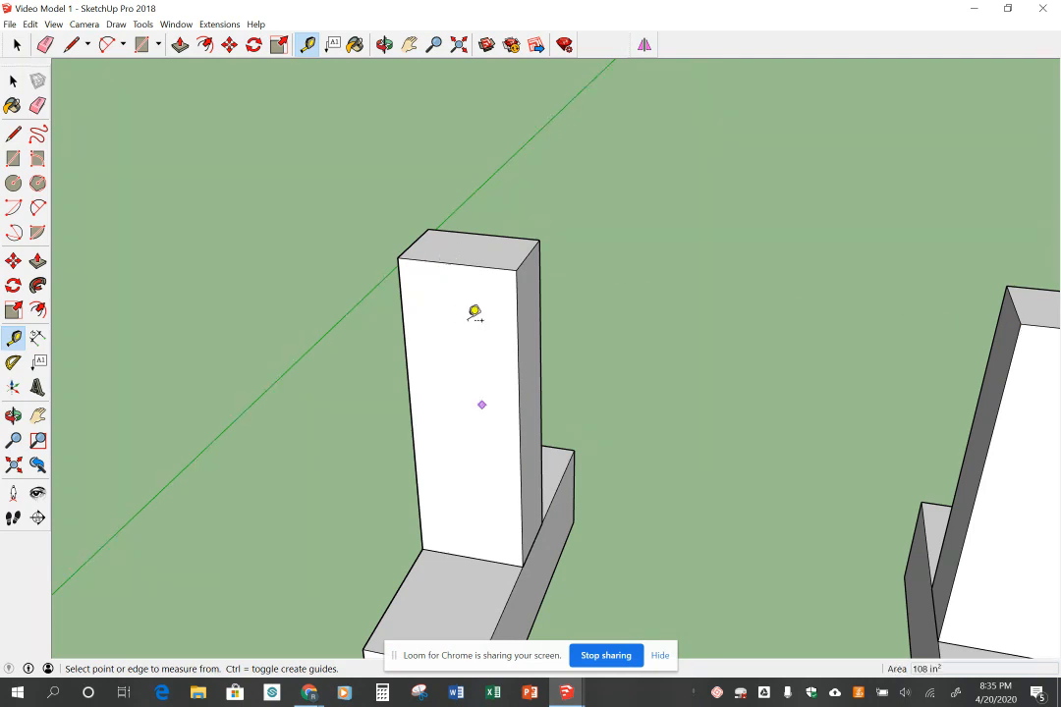
{"action": "left_click", "coordinate": [501, 262]}
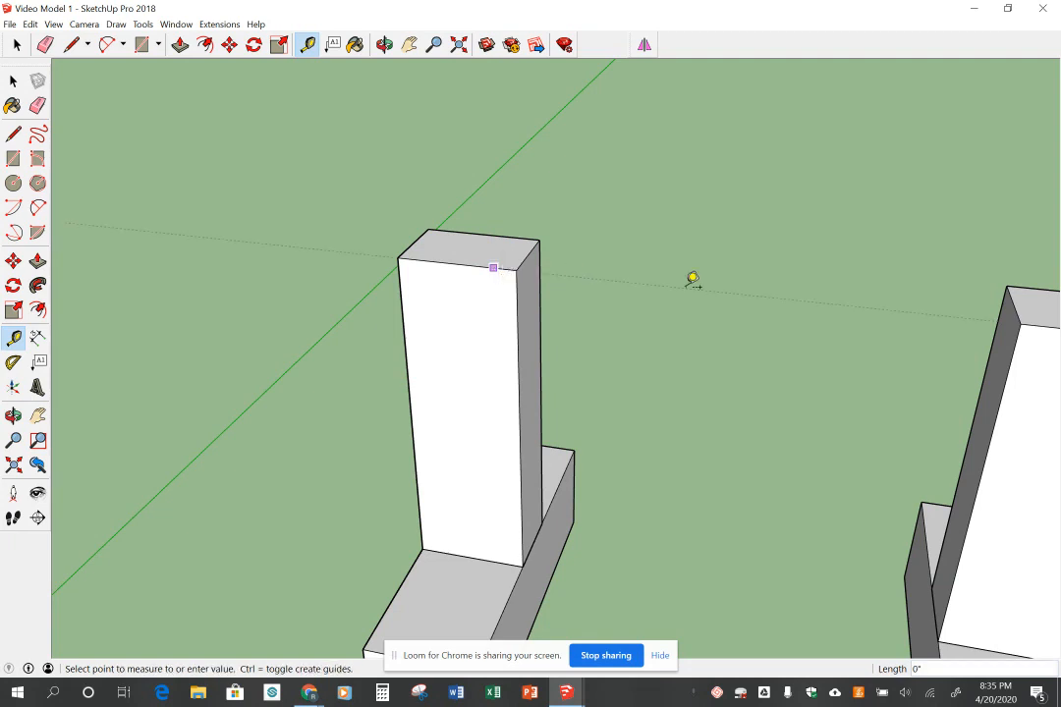
{"action": "left_click", "coordinate": [1035, 317]}
{"action": "scroll", "coordinate": [212, 226], "scroll_direction": "down", "scroll_amount": 3}
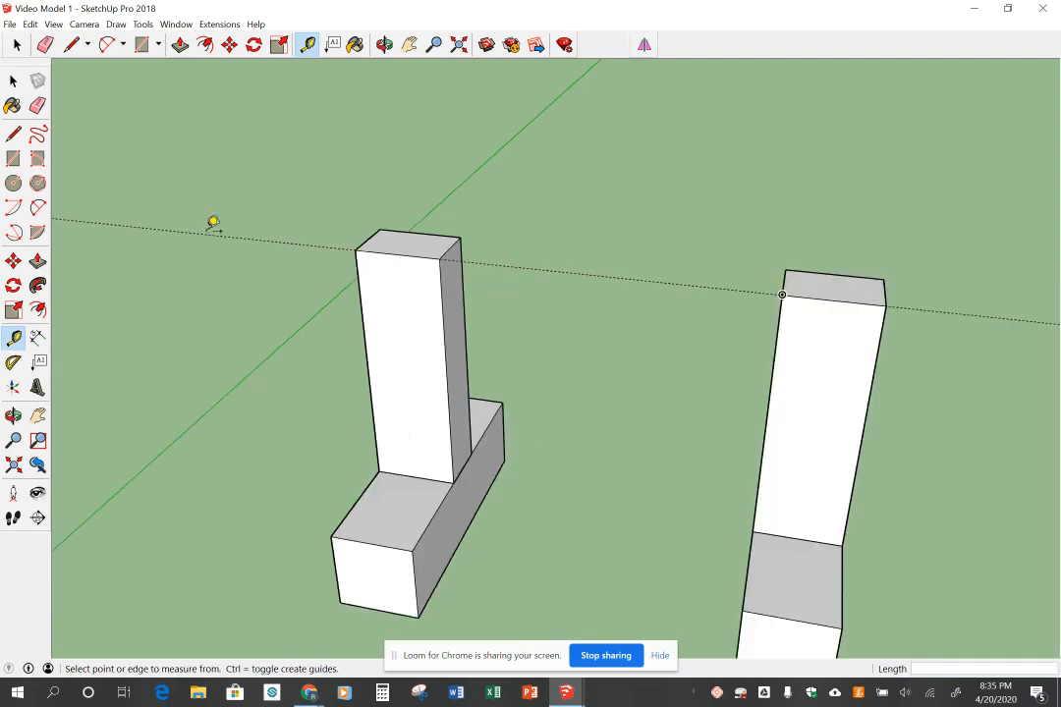
{"action": "left_click", "coordinate": [387, 444]}
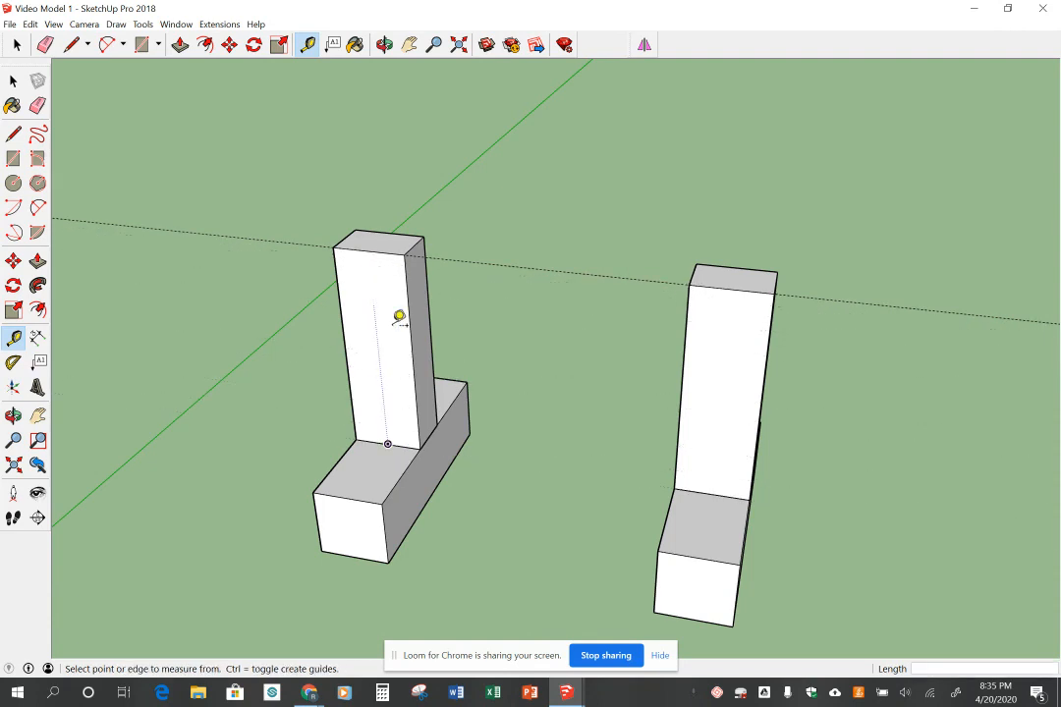
{"action": "key", "text": "Escape"}
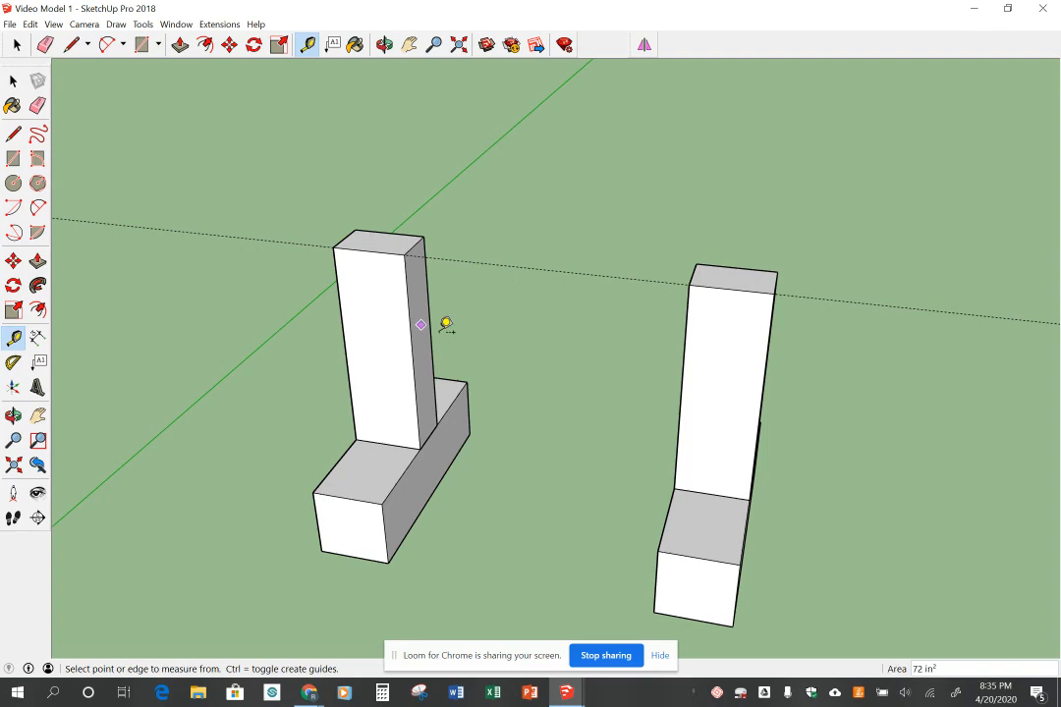
Step: Place a parallel guide 1' 6" above the bottom rear edge of the first post, along the posts' rear top edges
{"action": "middle_click_drag", "start_coordinate": [729, 311], "coordinate": [346, 327]}
{"action": "left_click", "coordinate": [612, 343]}
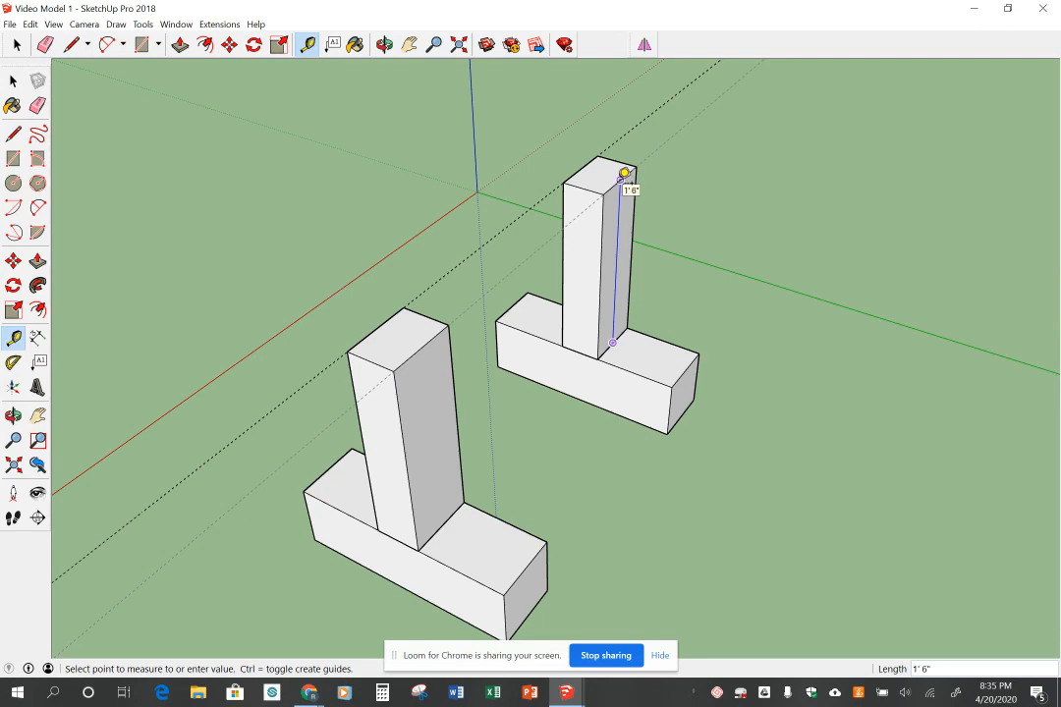
{"action": "left_click", "coordinate": [624, 173]}
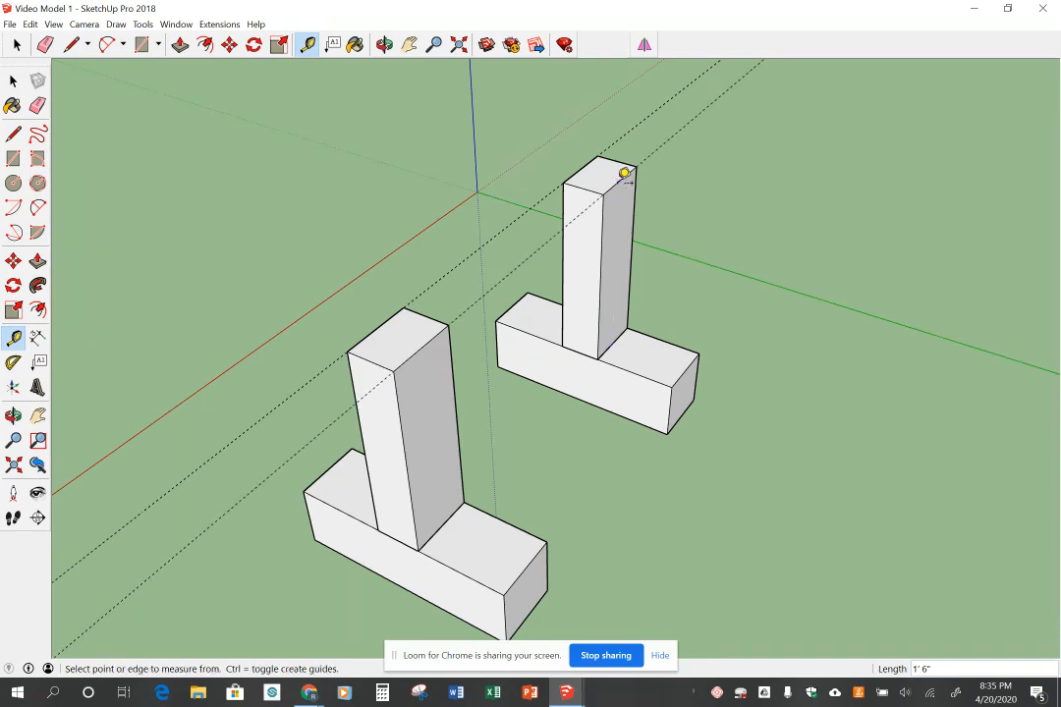
Step: Offset a guide 4" outward along the red axis from the outer top edge of the second post
{"action": "middle_click_drag", "start_coordinate": [624, 173], "coordinate": [753, 248]}
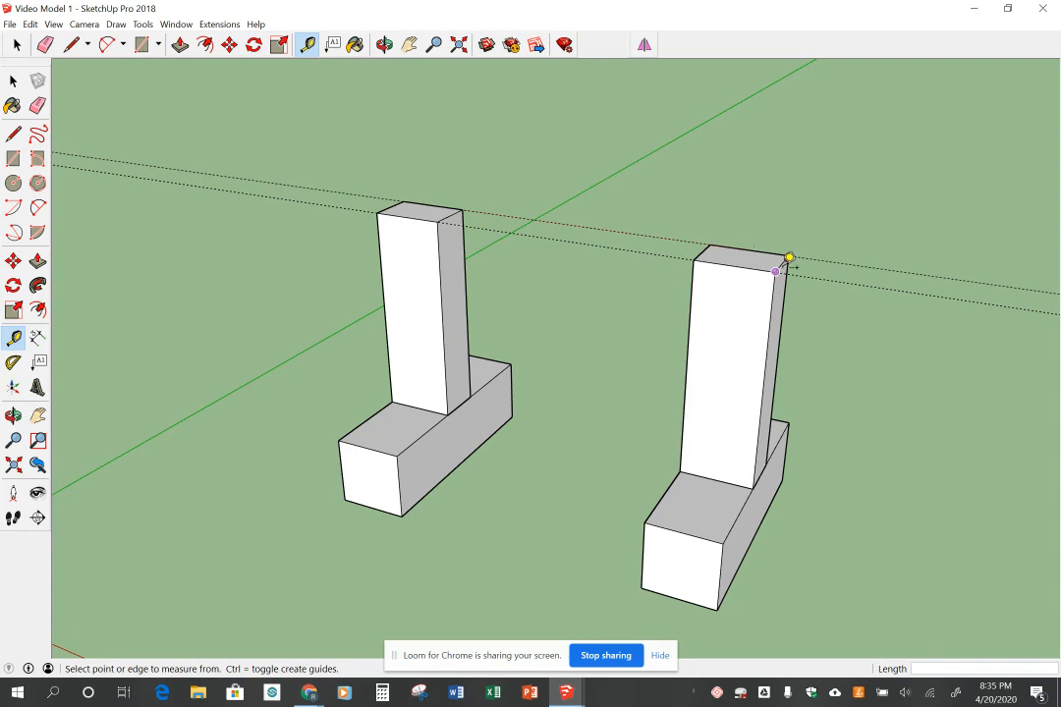
{"action": "scroll", "coordinate": [828, 275], "scroll_direction": "up", "scroll_amount": 5}
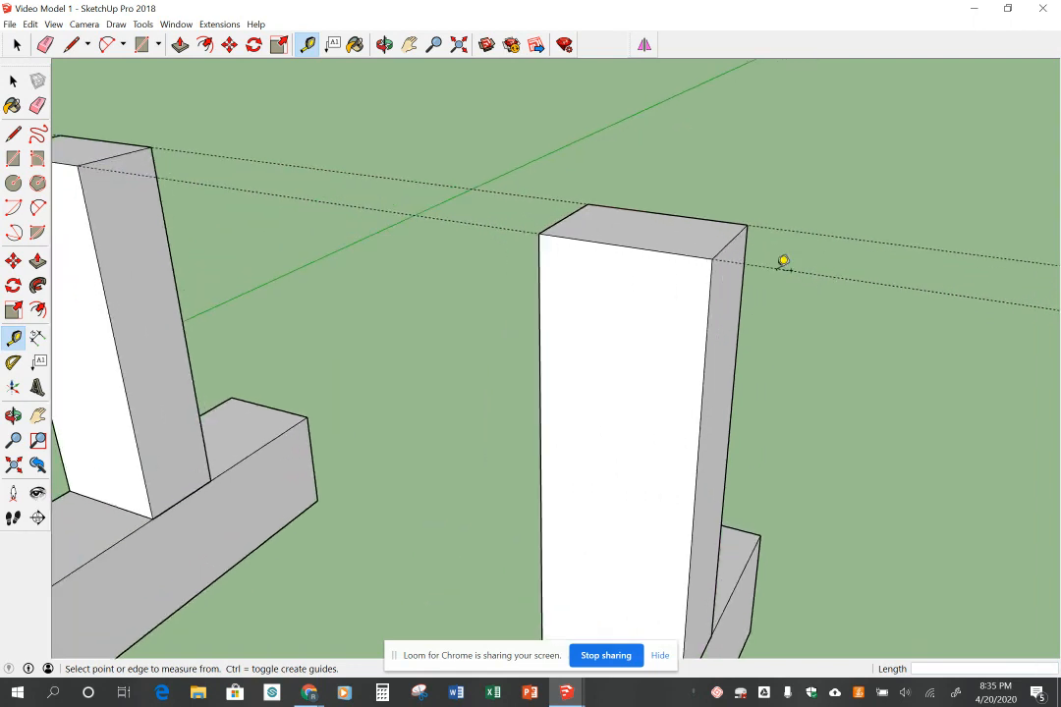
{"action": "left_click", "coordinate": [733, 236]}
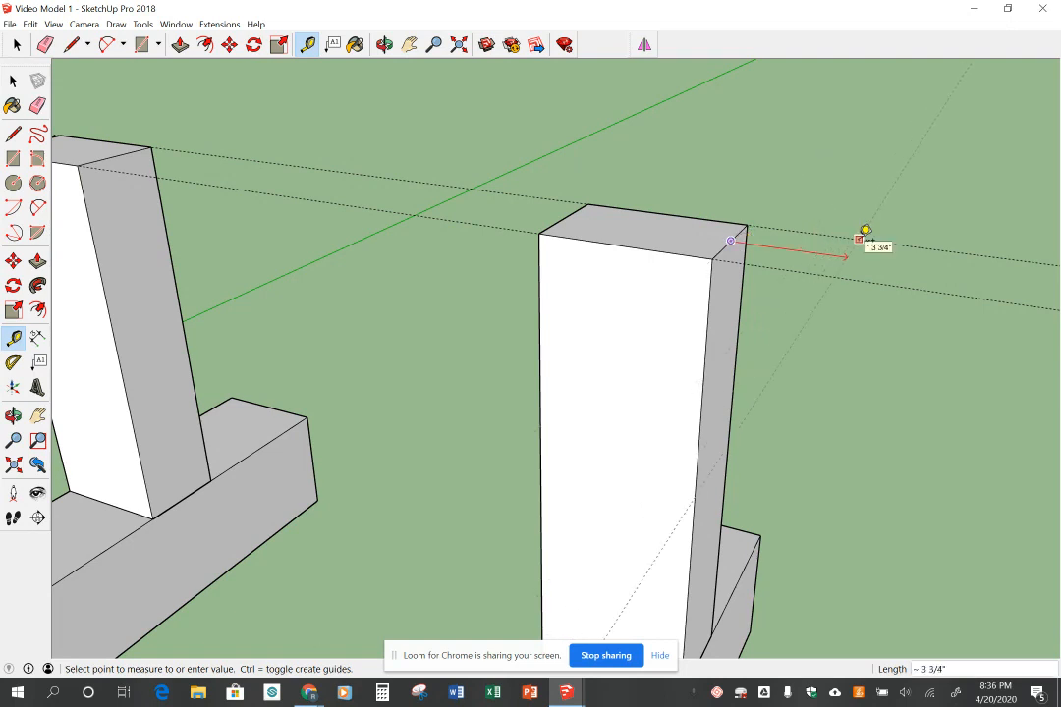
{"action": "type", "text": "4"}
{"action": "key", "text": "Return"}
{"action": "scroll", "coordinate": [977, 177], "scroll_direction": "down", "scroll_amount": 2}
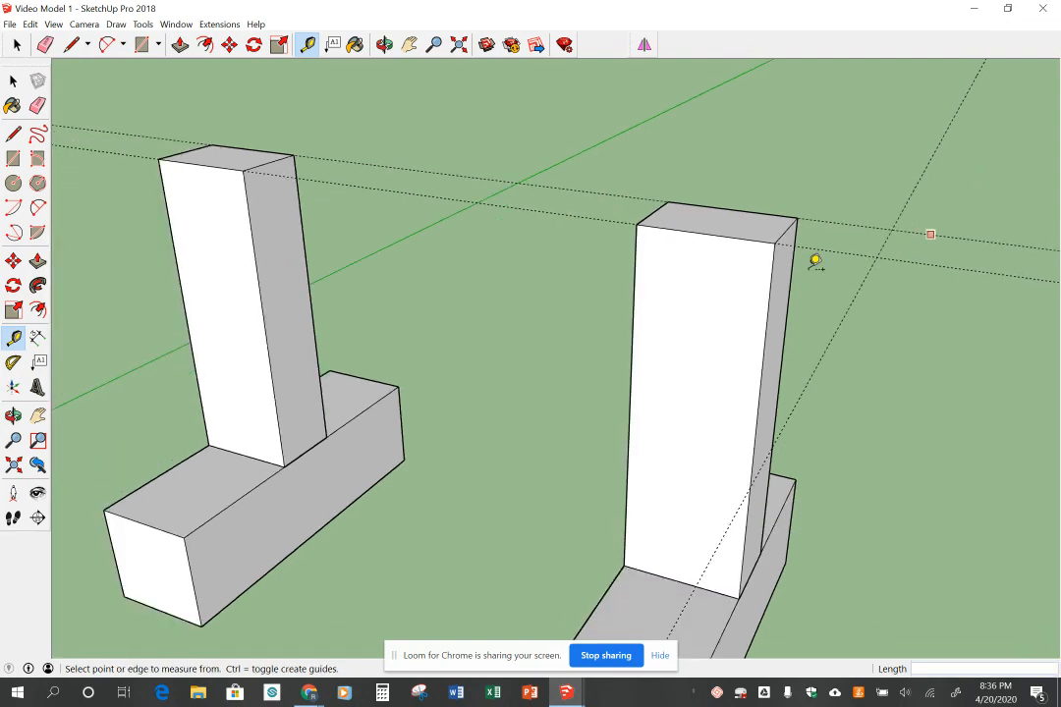
Step: Offset a guide 4" outward along the red axis from the outer top edge of the first post
{"action": "scroll", "coordinate": [815, 261], "scroll_direction": "down", "scroll_amount": 2}
{"action": "middle_click_drag", "start_coordinate": [391, 166], "coordinate": [668, 253]}
{"action": "scroll", "coordinate": [768, 209], "scroll_direction": "down", "scroll_amount": 2}
{"action": "scroll", "coordinate": [348, 275], "scroll_direction": "up", "scroll_amount": 3}
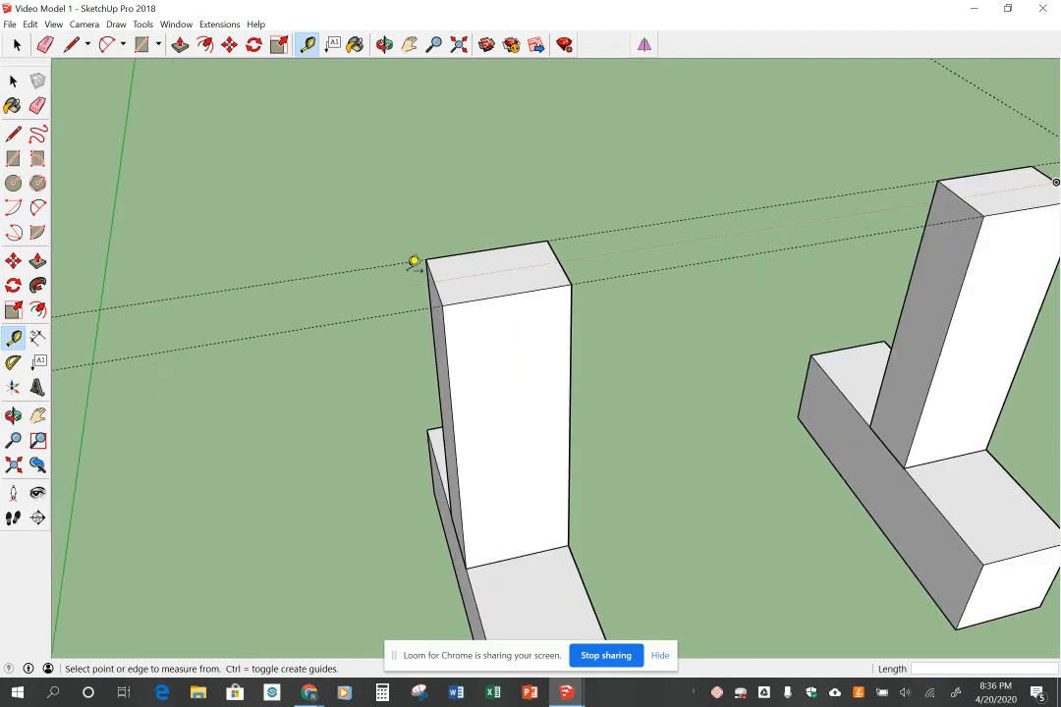
{"action": "left_click", "coordinate": [433, 281]}
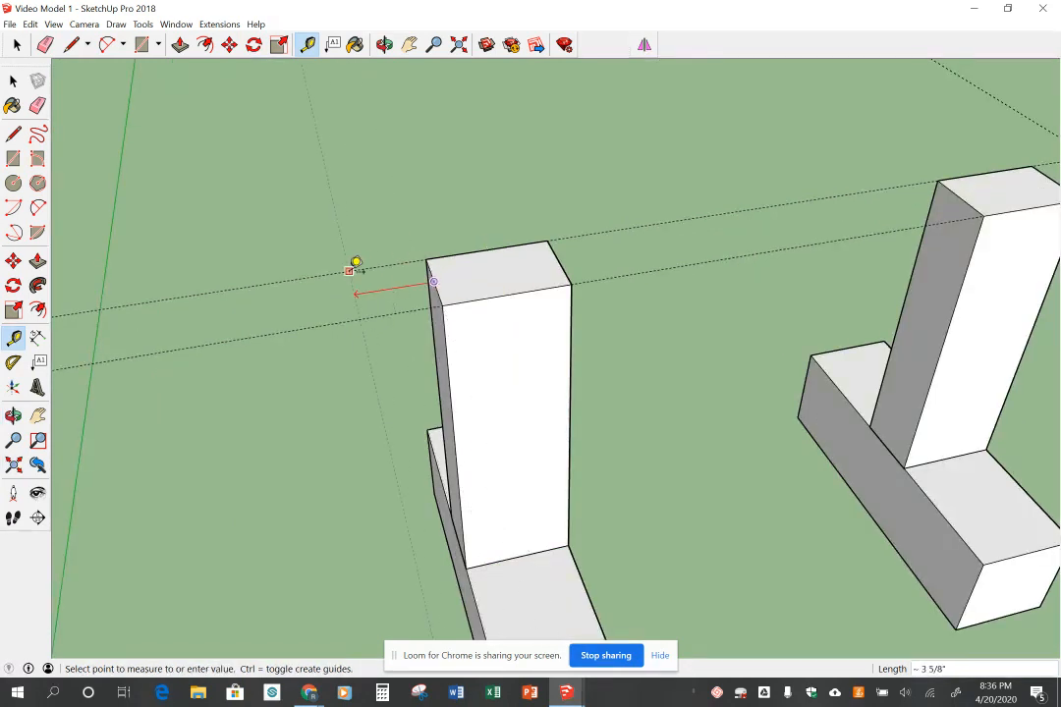
{"action": "type", "text": "4"}
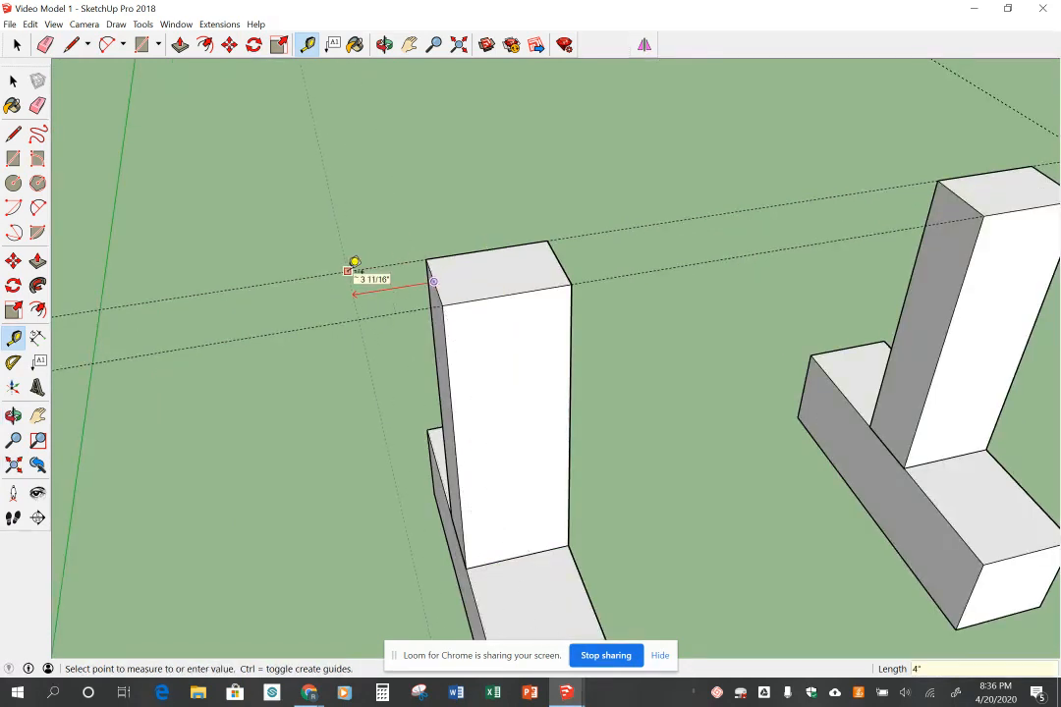
{"action": "key", "text": "Return"}
{"action": "scroll", "coordinate": [87, 218], "scroll_direction": "down", "scroll_amount": 1}
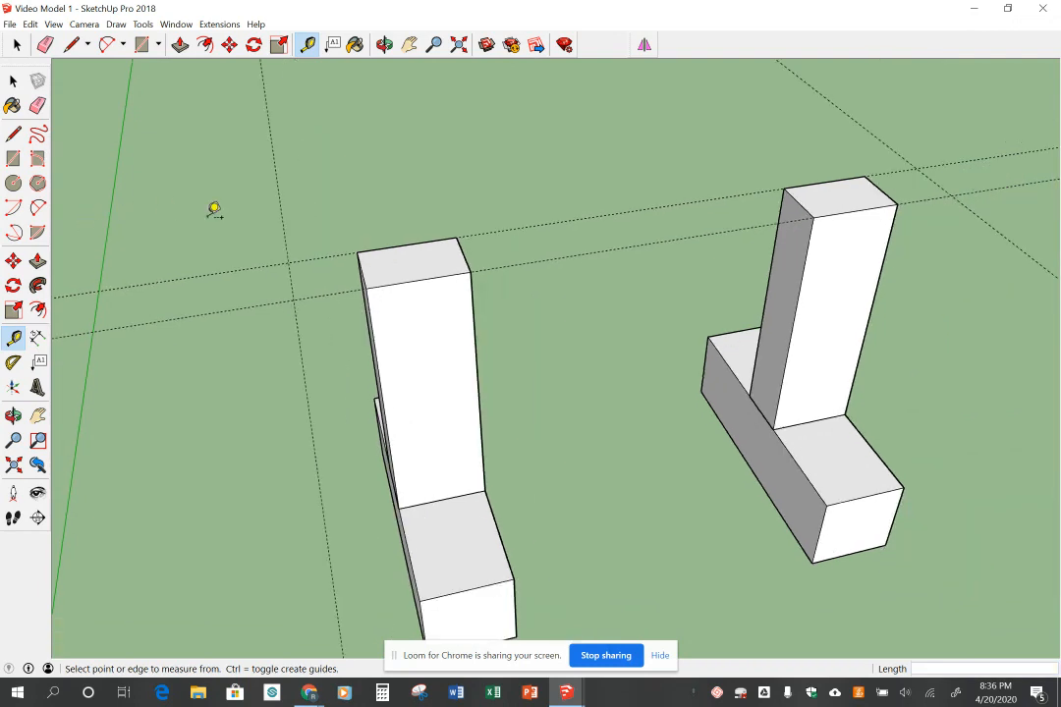
Step: Draw a 3' 6" by 4" rectangle across the post tops between opposite guide intersections
{"action": "middle_click_drag", "start_coordinate": [665, 387], "coordinate": [574, 388]}
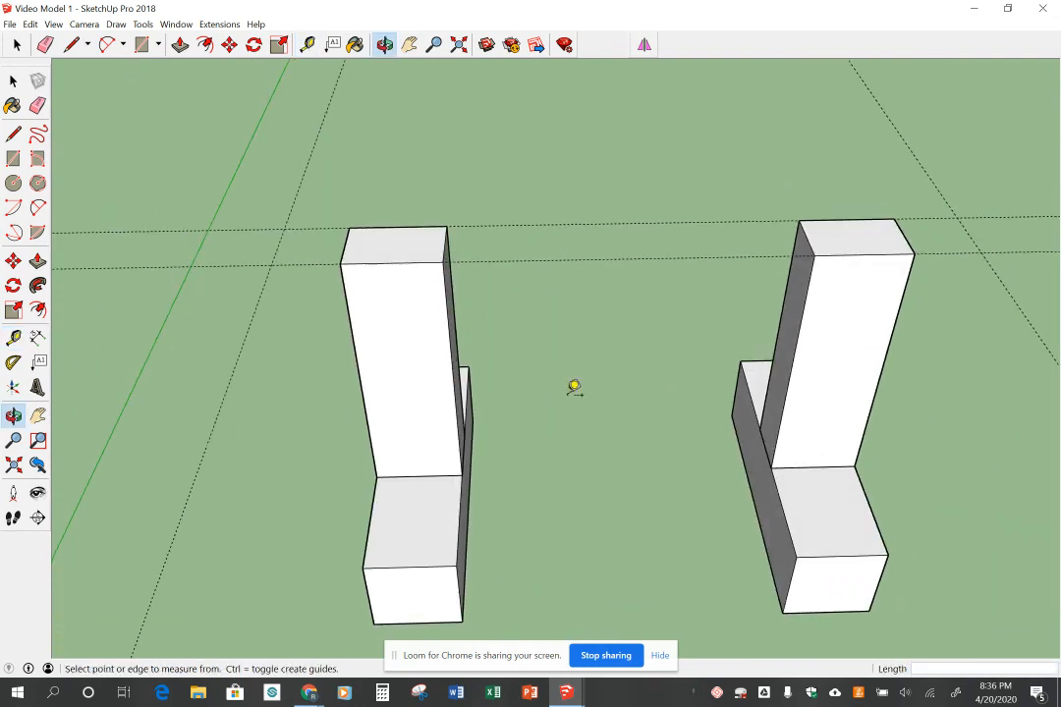
{"action": "left_click", "coordinate": [12, 158]}
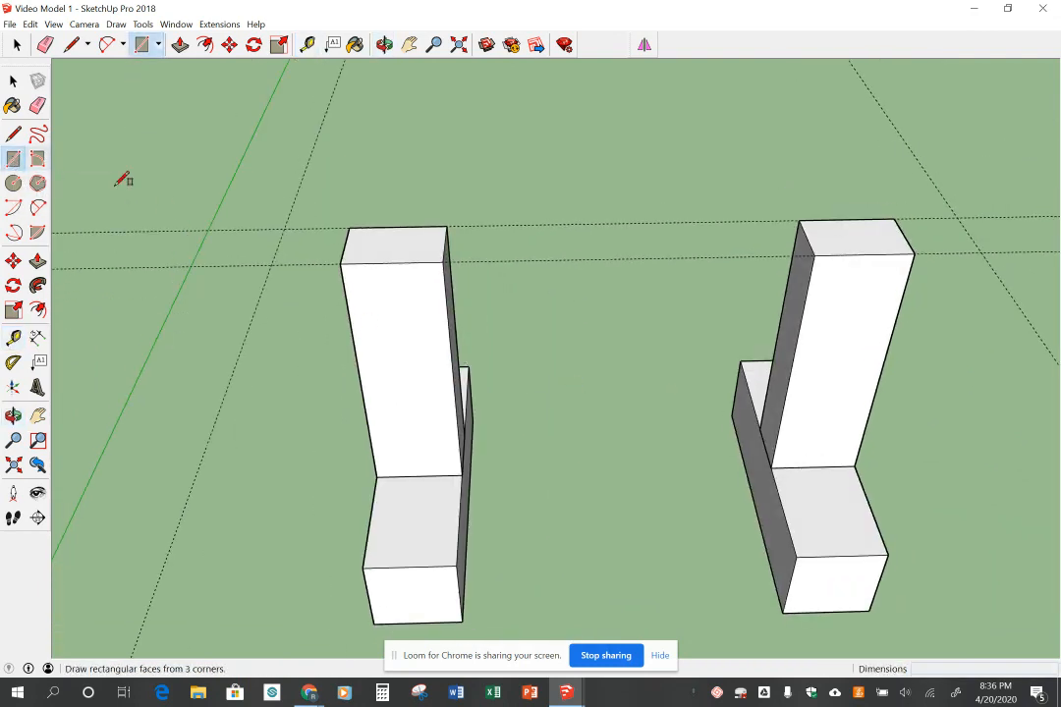
{"action": "left_click", "coordinate": [284, 229]}
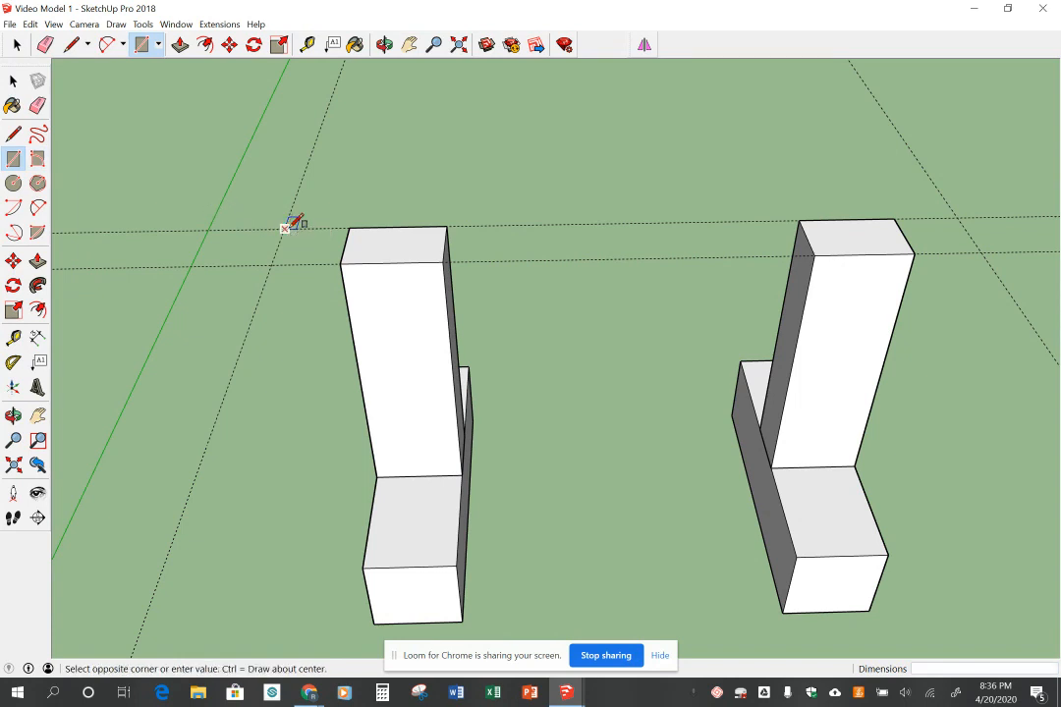
{"action": "left_click", "coordinate": [982, 251]}
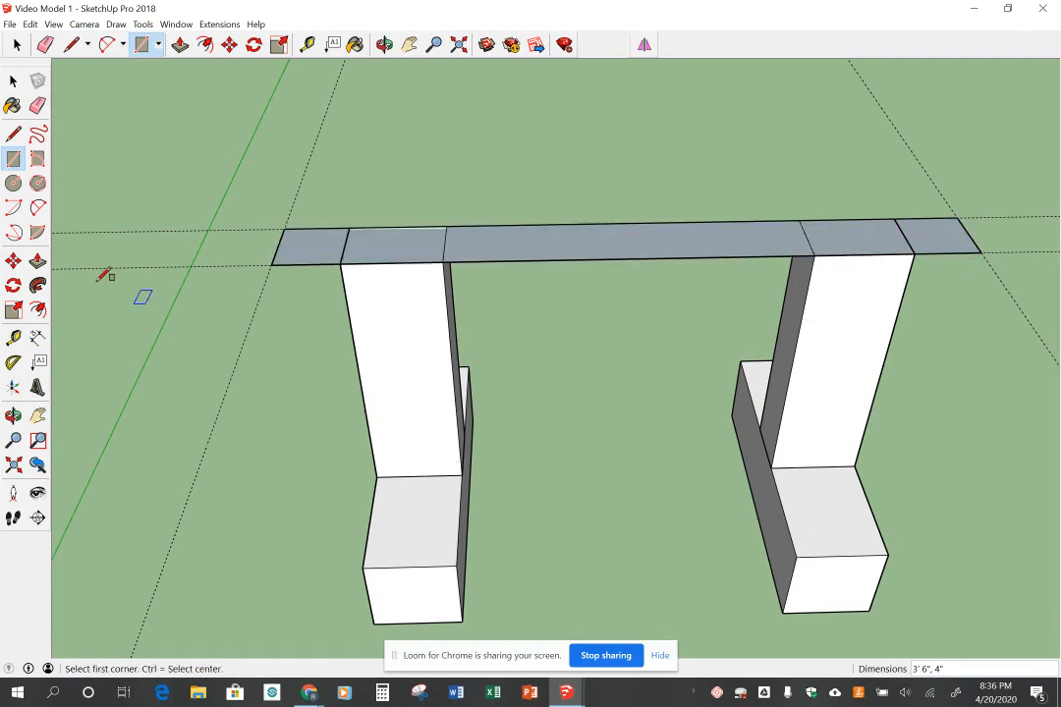
Step: Push/Pull the rectangle on top of the posts up 6" to form the top beam
{"action": "left_click", "coordinate": [38, 260]}
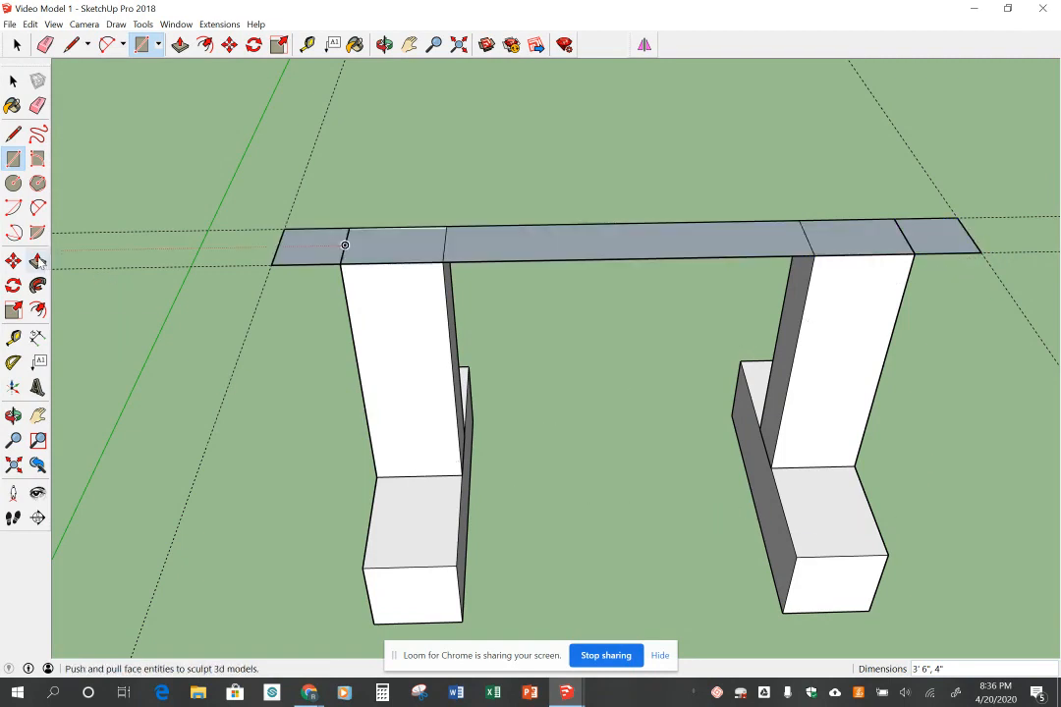
{"action": "left_click", "coordinate": [559, 247]}
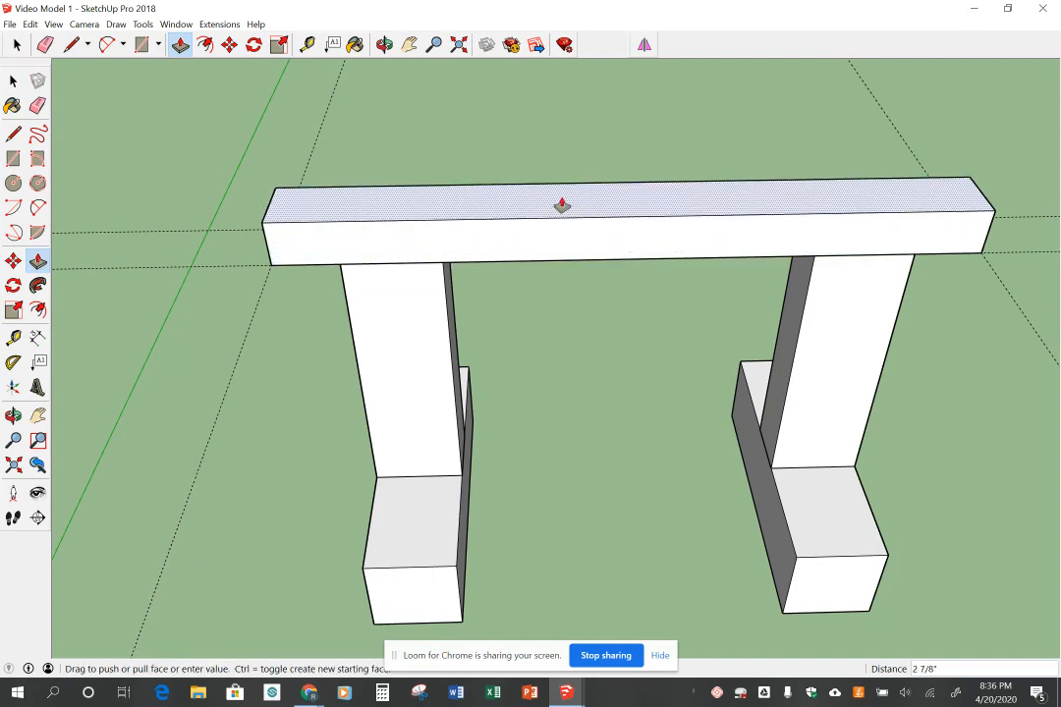
{"action": "left_click", "coordinate": [562, 206]}
{"action": "left_click", "coordinate": [562, 206]}
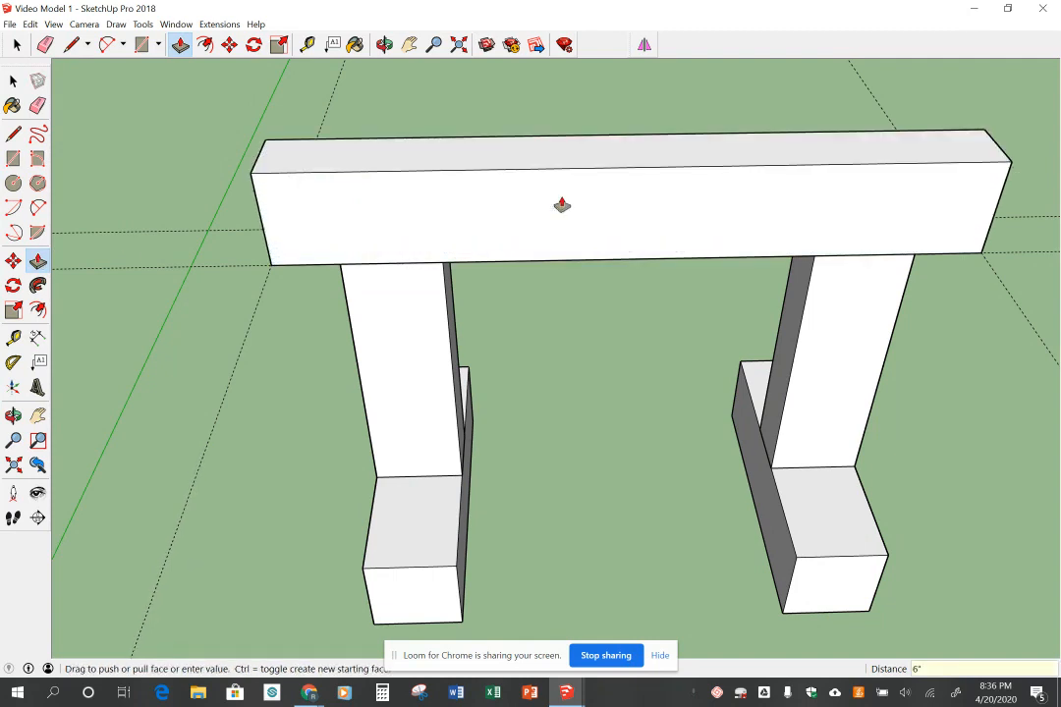
Step: Delete all guides around the top beam
{"action": "left_click", "coordinate": [12, 82]}
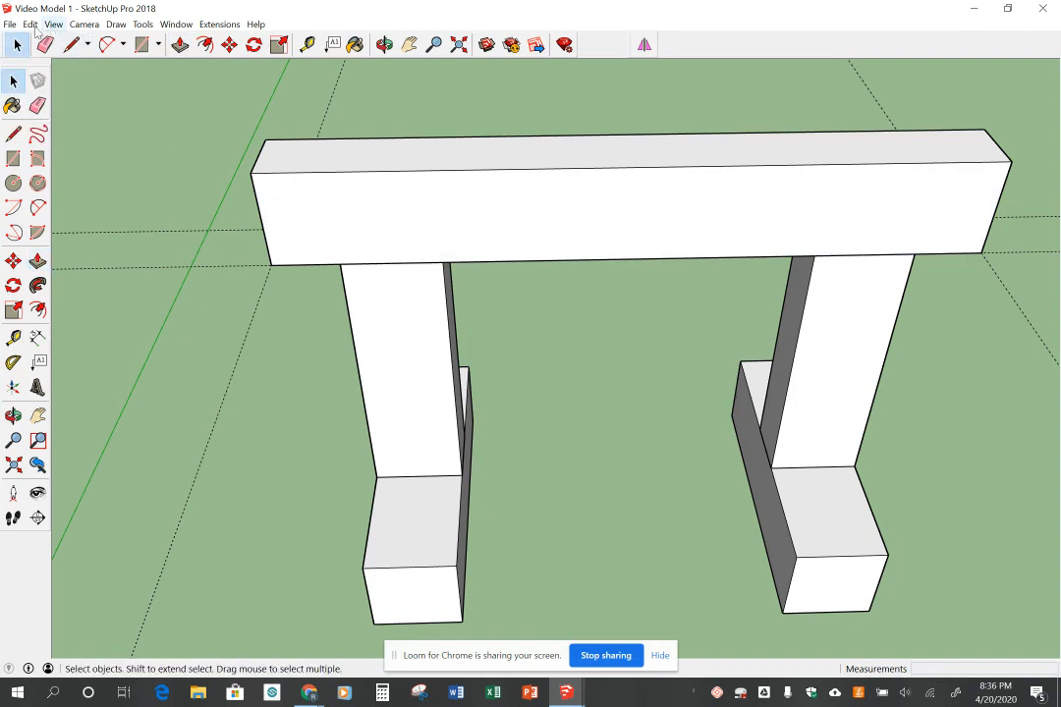
{"action": "left_click", "coordinate": [33, 27]}
{"action": "left_click", "coordinate": [79, 152]}
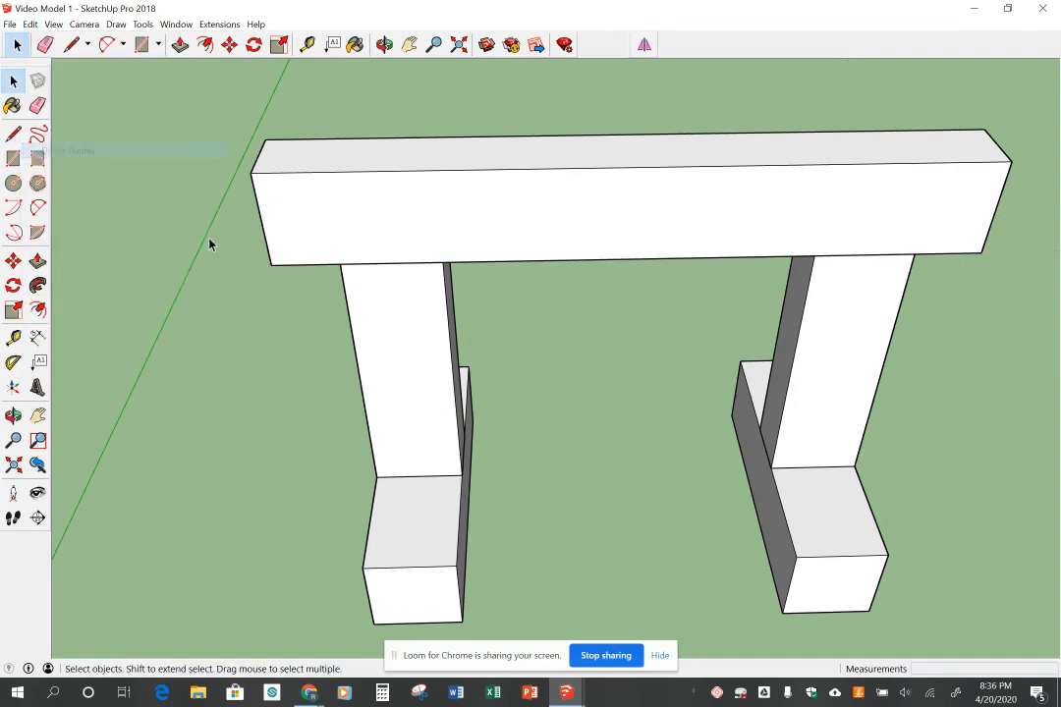
Step: Turn the whole top beam into a component named "Plate"
{"action": "middle_click_drag", "start_coordinate": [588, 327], "coordinate": [409, 228]}
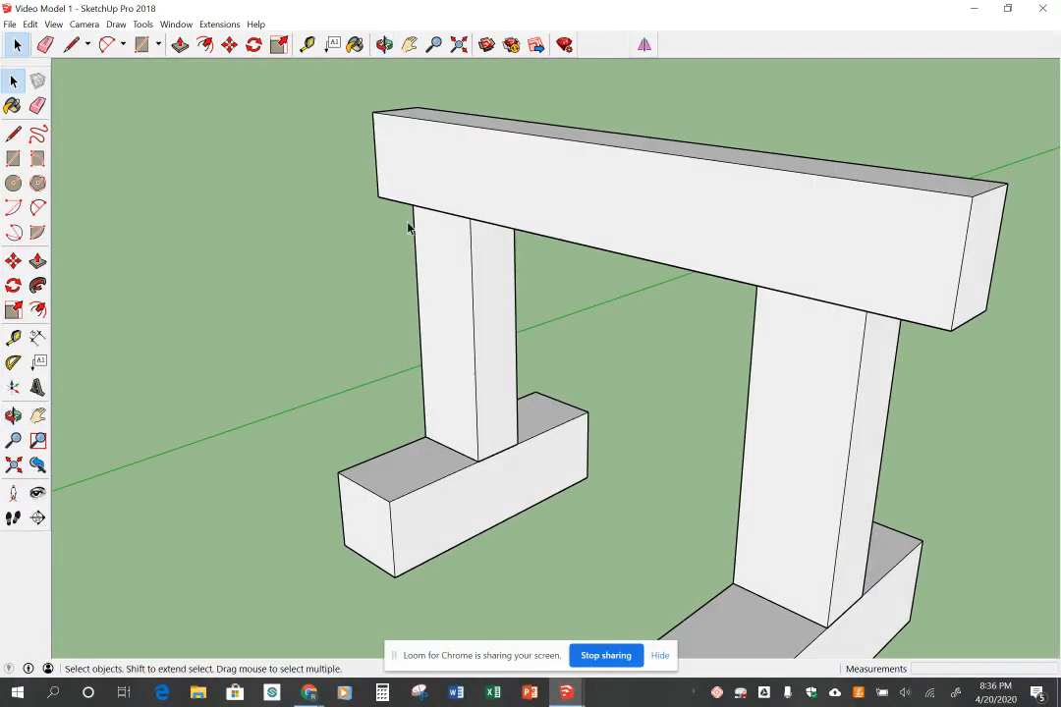
{"action": "triple_click", "coordinate": [593, 192]}
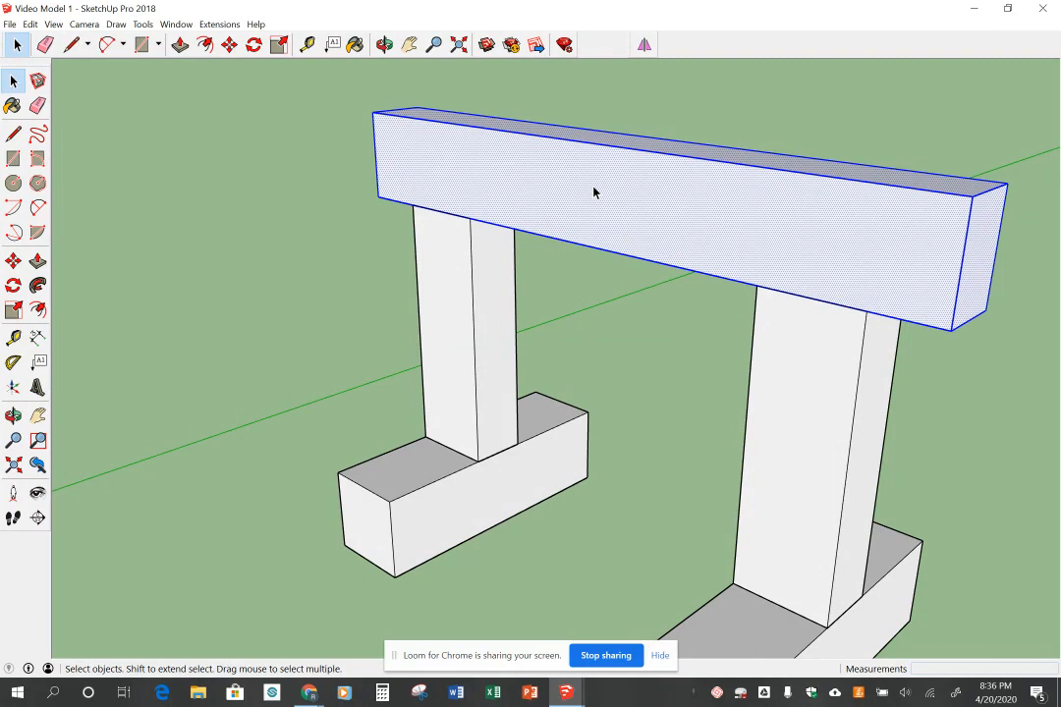
{"action": "right_click", "coordinate": [593, 193]}
{"action": "left_click", "coordinate": [653, 291]}
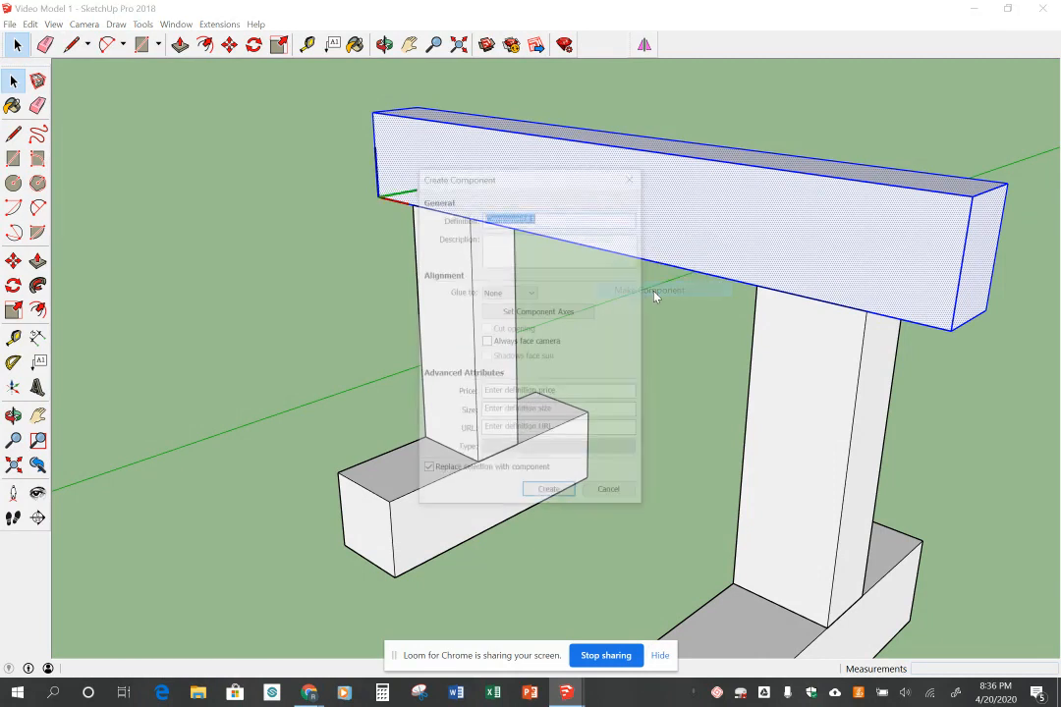
{"action": "type", "text": "Plate"}
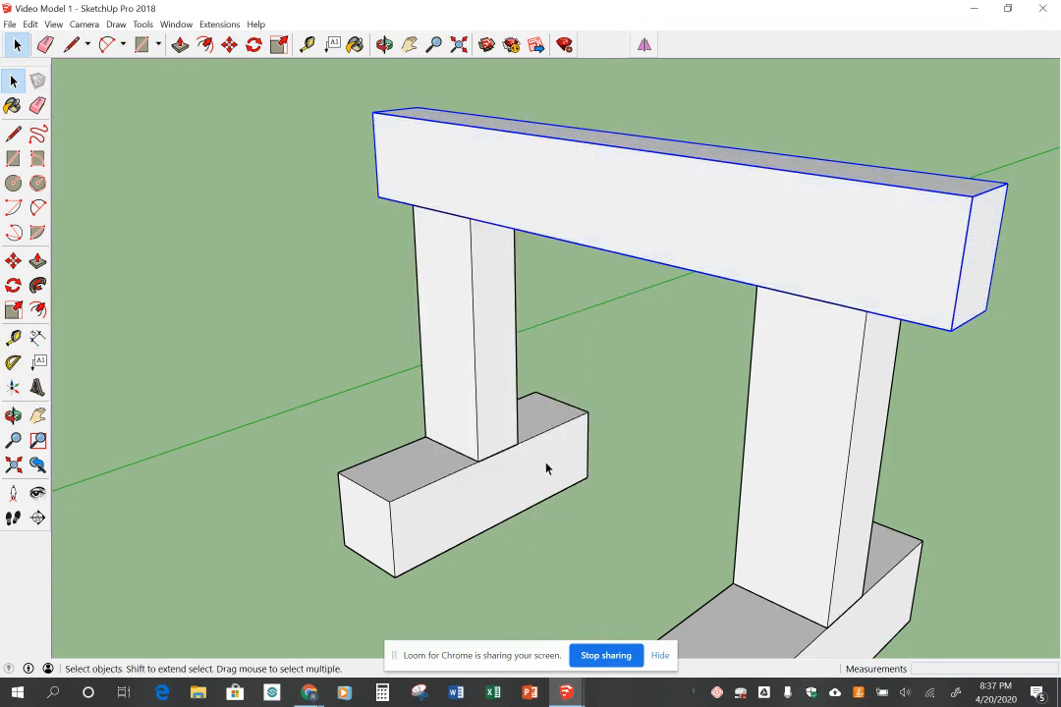
{"action": "left_click", "coordinate": [250, 239]}
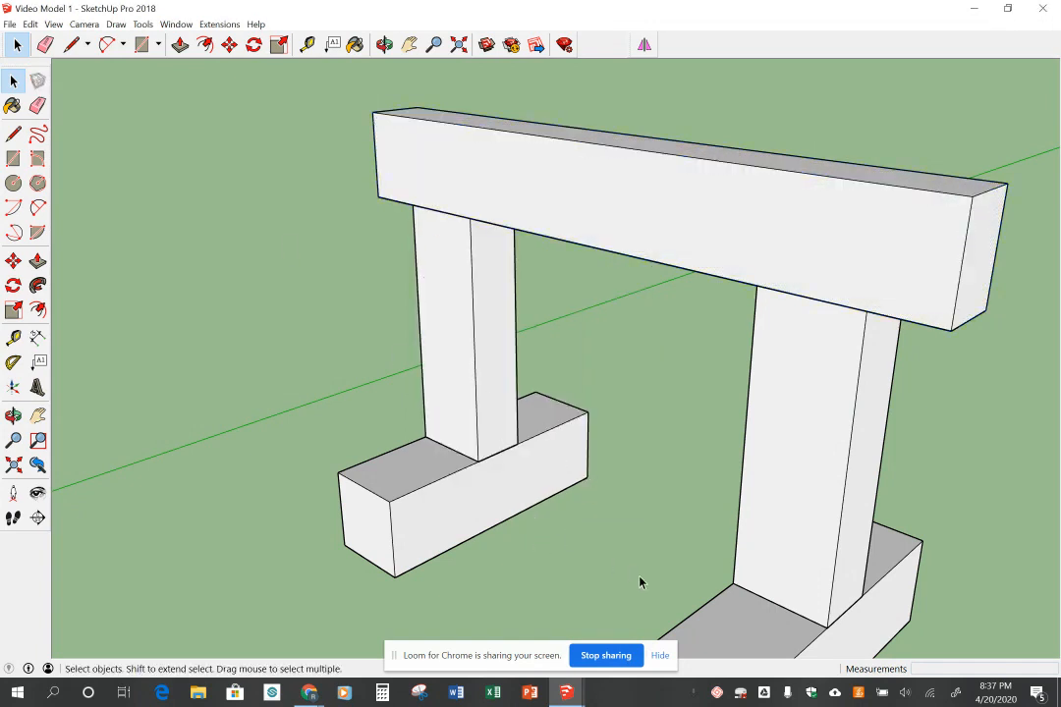
Step: Place a horizontal guide across the left post's inner face, 9" below the top edge
{"action": "middle_click_drag", "start_coordinate": [686, 490], "coordinate": [830, 359]}
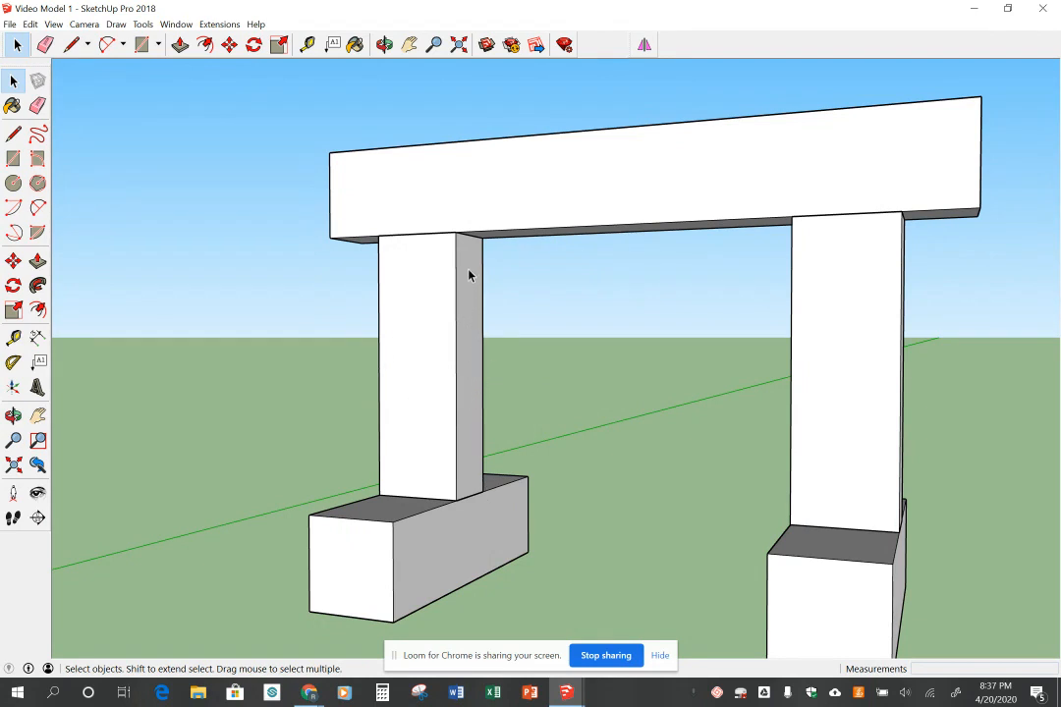
{"action": "middle_click_drag", "start_coordinate": [478, 457], "coordinate": [415, 426]}
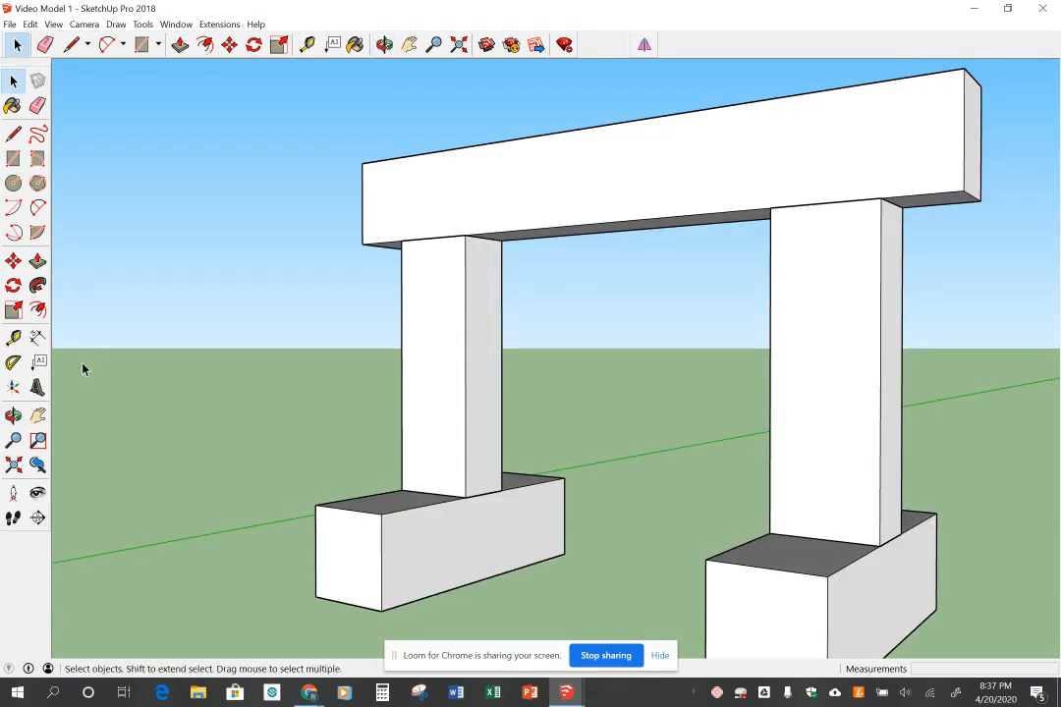
{"action": "left_click", "coordinate": [13, 338]}
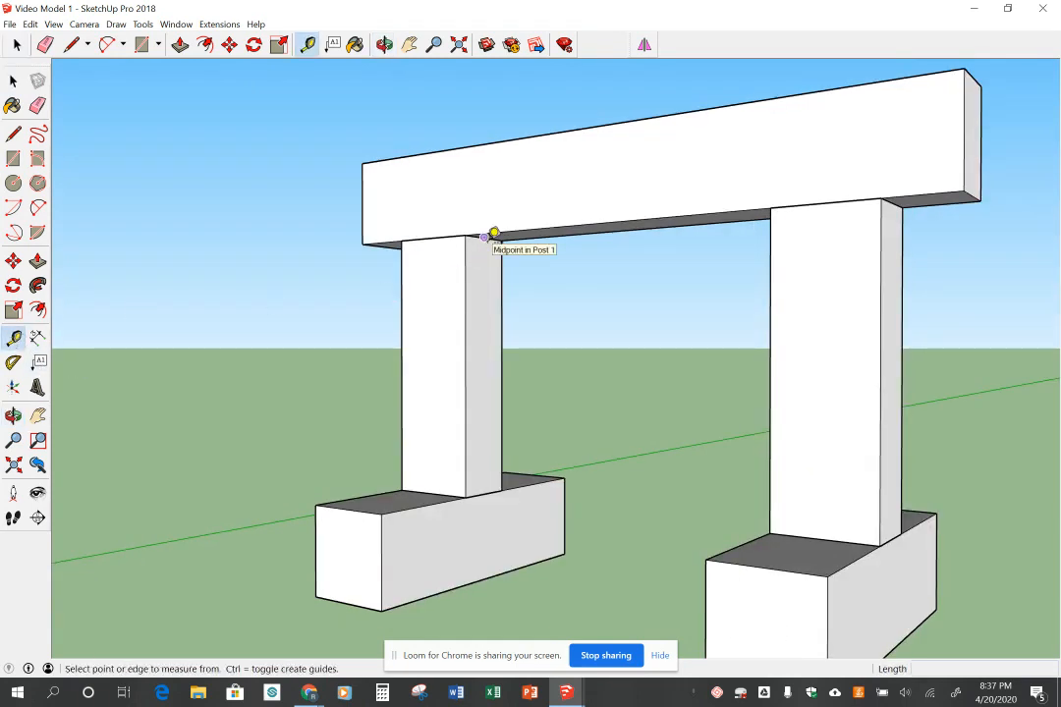
{"action": "left_click", "coordinate": [493, 233]}
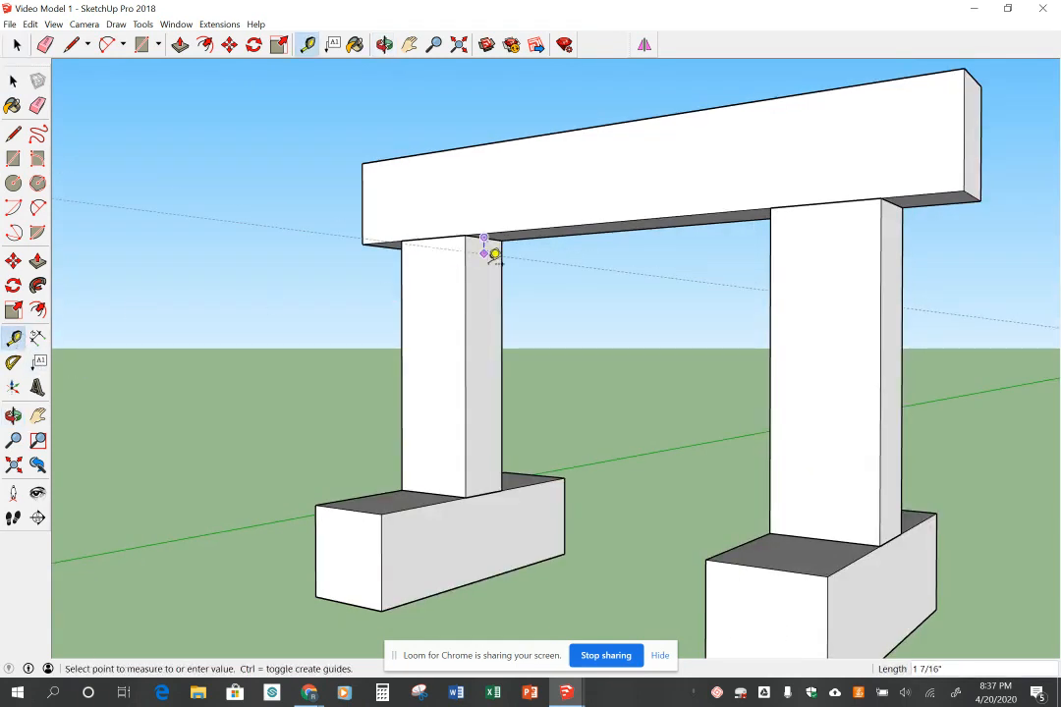
{"action": "left_click", "coordinate": [502, 365]}
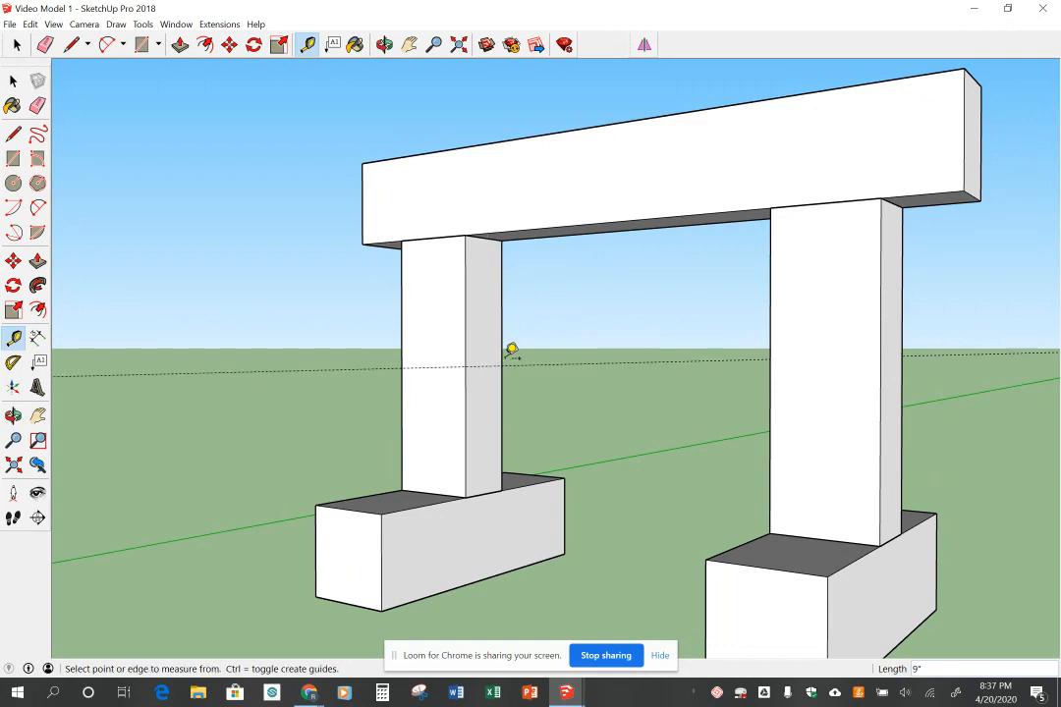
Step: Add two guides parallel to the mid-height guide on the left post, 3" above it and 3" below it
{"action": "left_click", "coordinate": [172, 374]}
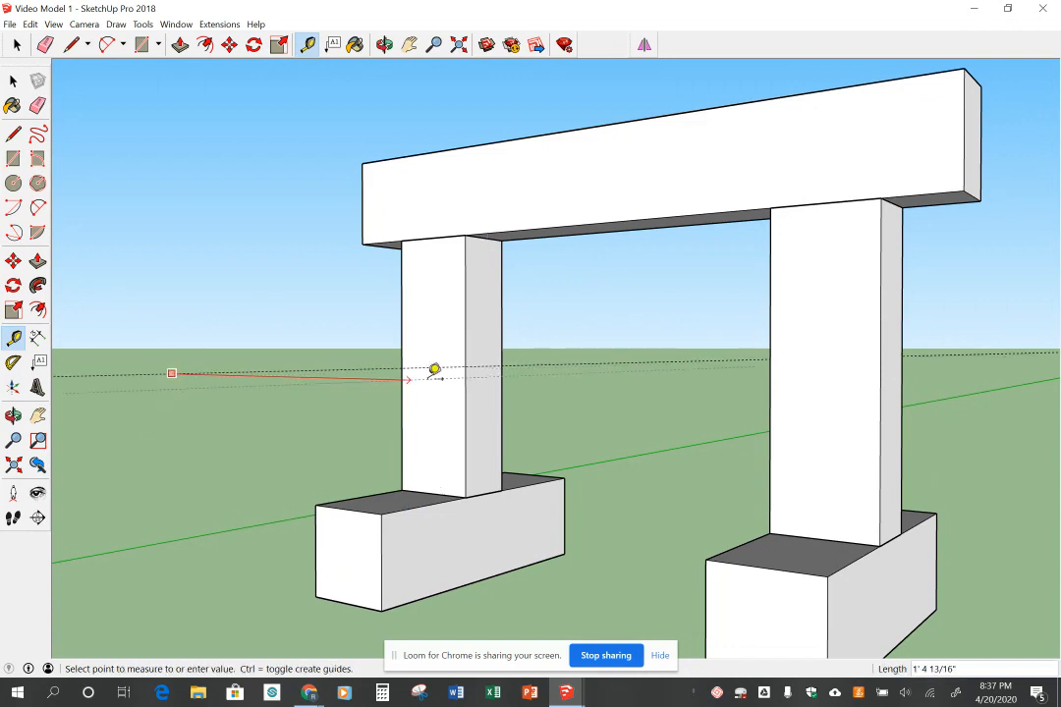
{"action": "left_click", "coordinate": [471, 319]}
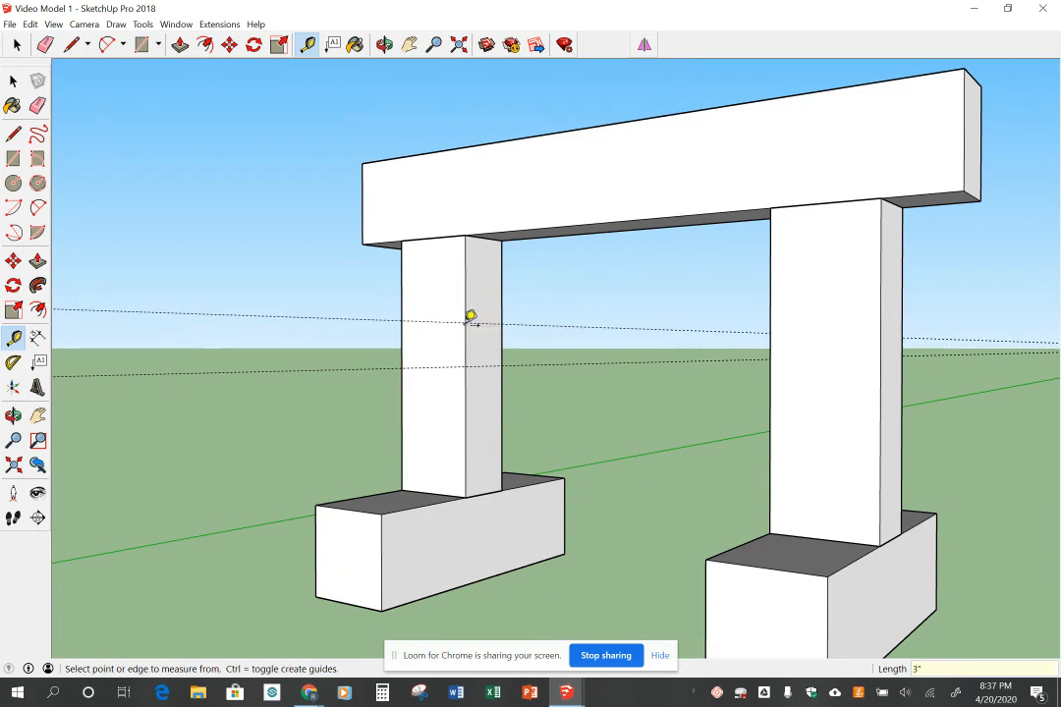
{"action": "left_click", "coordinate": [258, 371]}
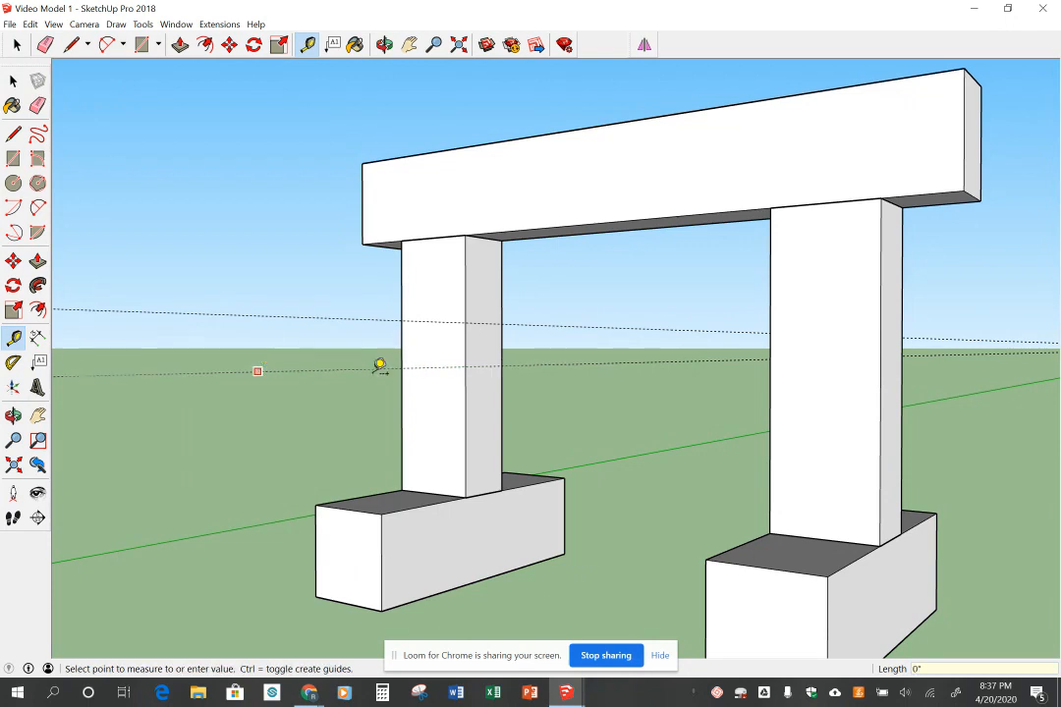
{"action": "type", "text": "3"}
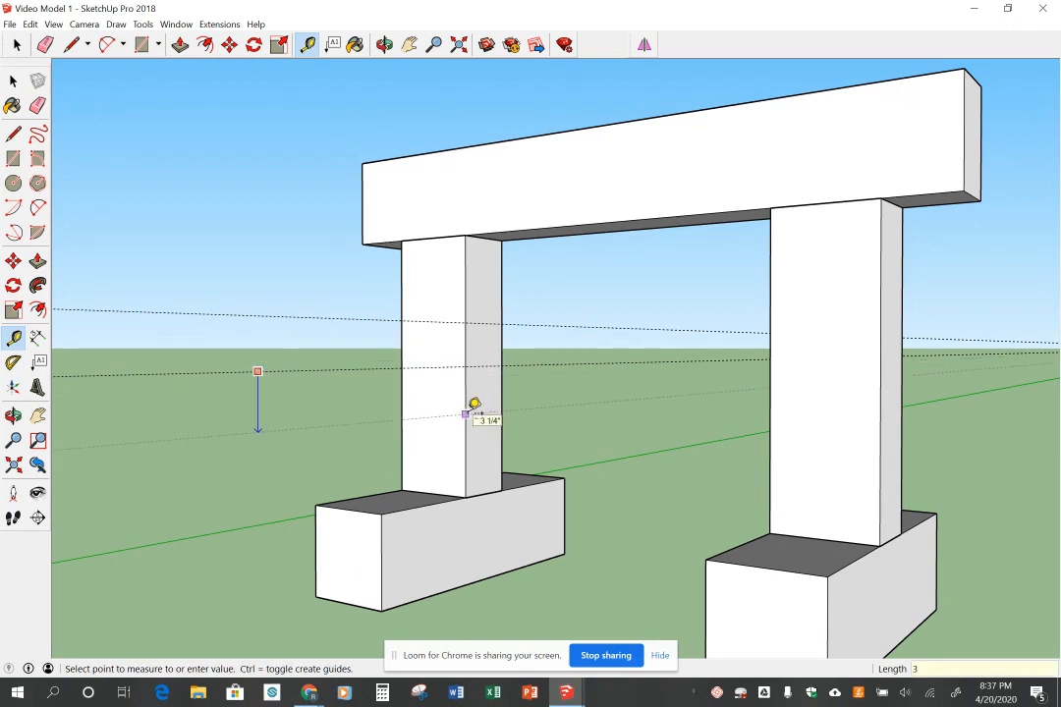
{"action": "key", "text": "Return"}
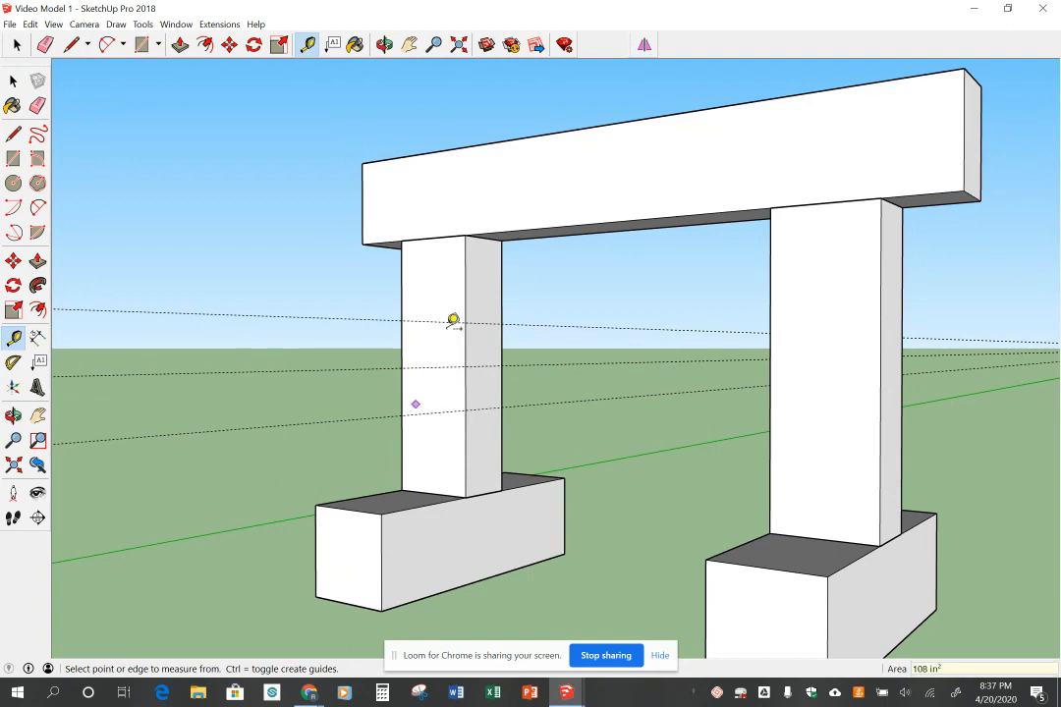
Step: Delete the middle guide on the left post, keeping the upper and lower guides
{"action": "left_click", "coordinate": [13, 83]}
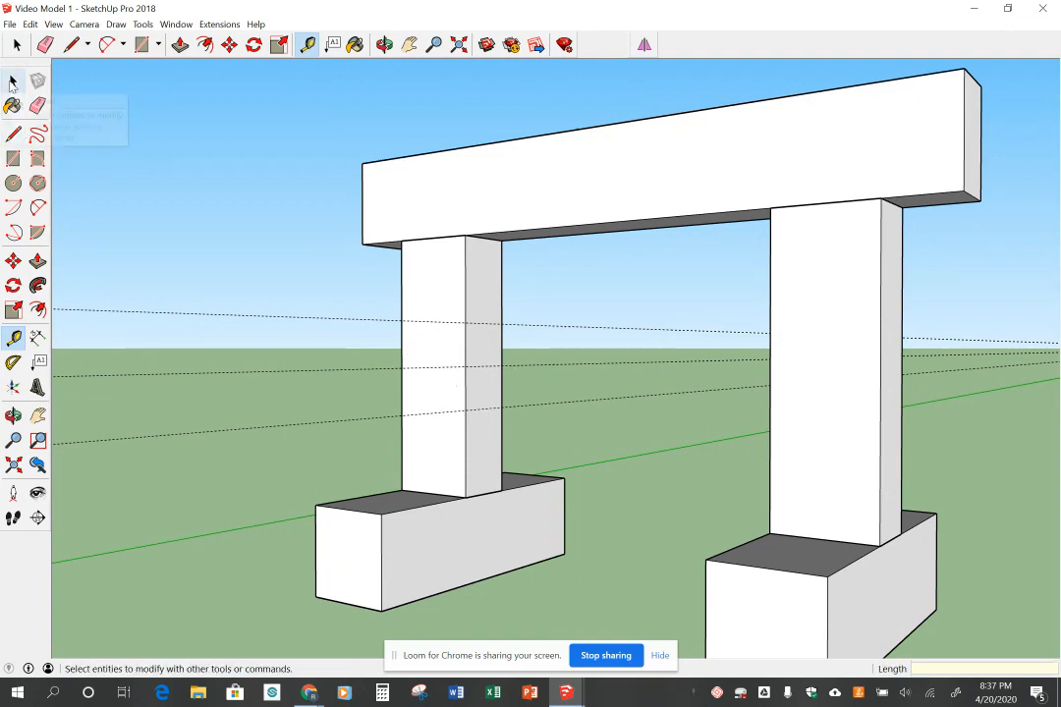
{"action": "left_click", "coordinate": [319, 370]}
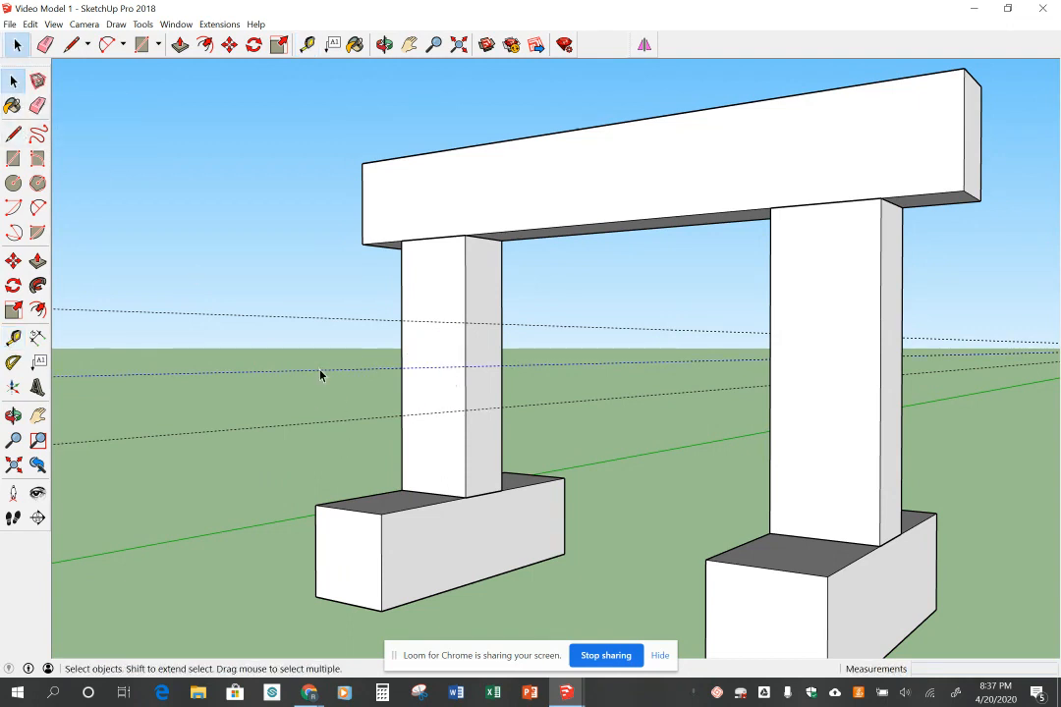
{"action": "key", "text": "Delete"}
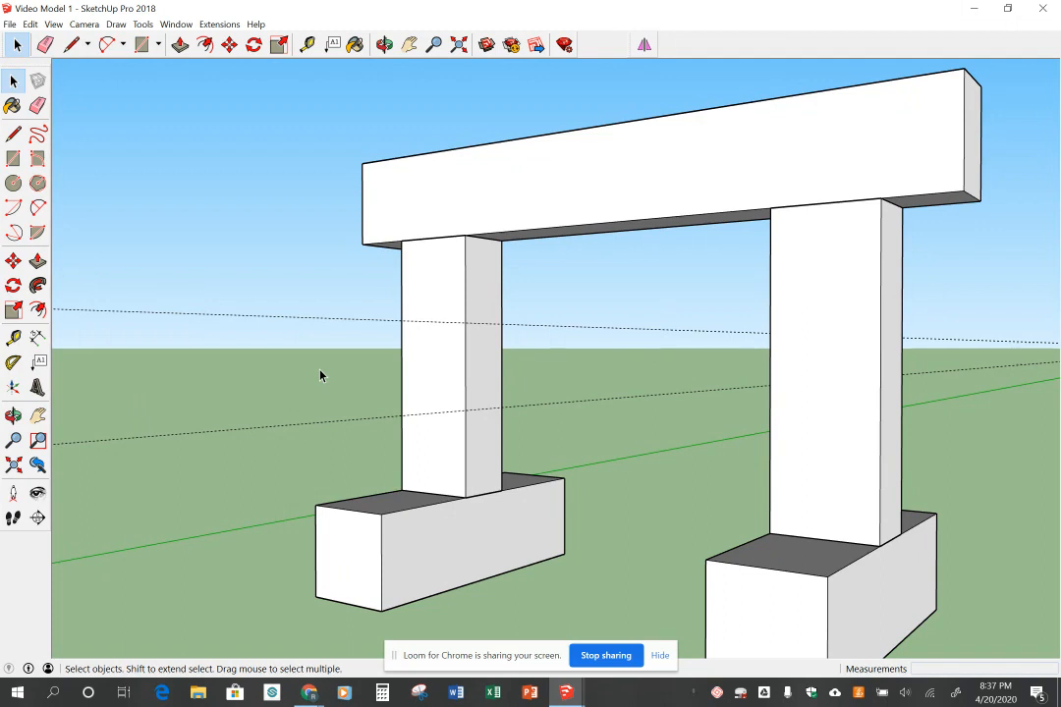
Step: Draw a 6" high rectangle across the full width of the left post's inner face, between the two guides
{"action": "left_click", "coordinate": [13, 158]}
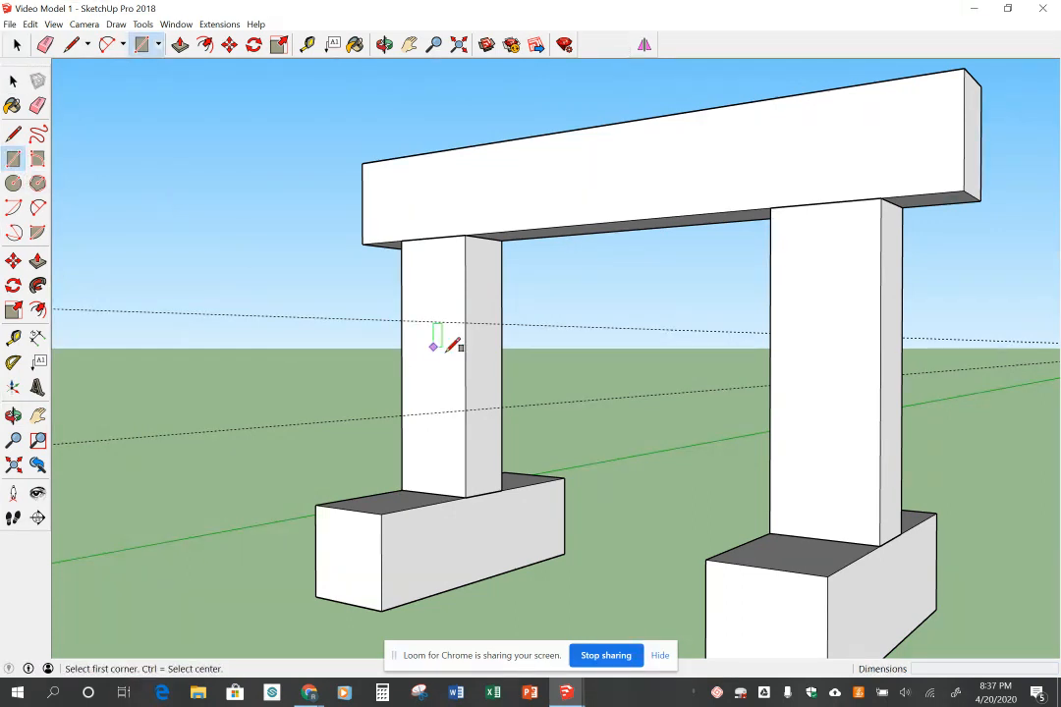
{"action": "left_click", "coordinate": [501, 323]}
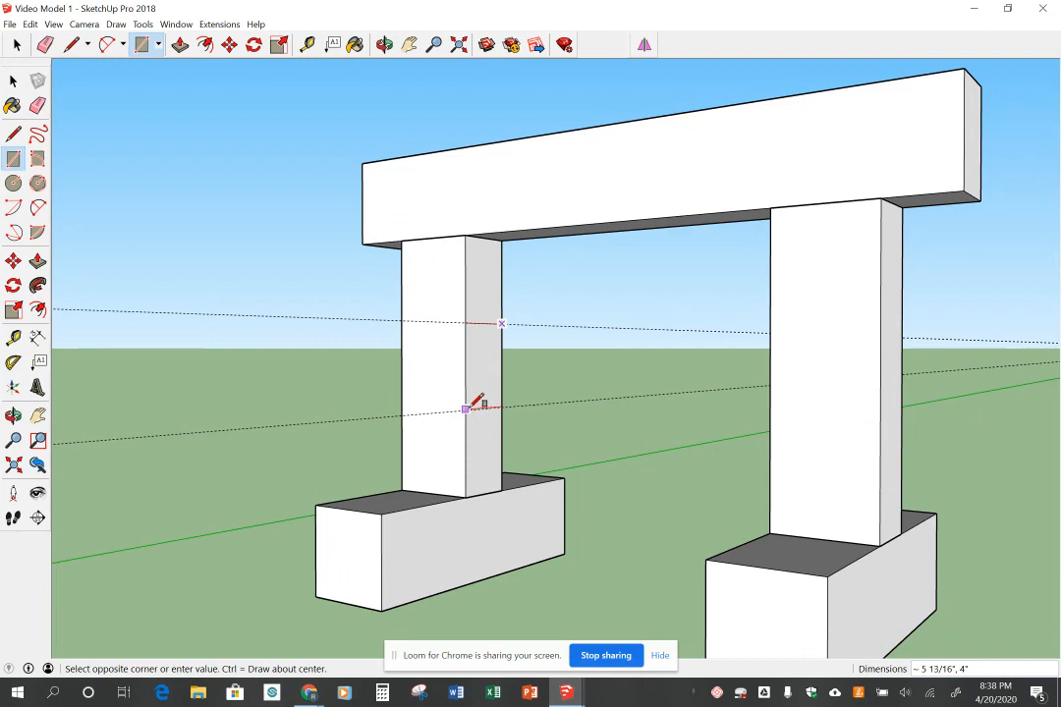
{"action": "middle_click_drag", "start_coordinate": [502, 421], "coordinate": [427, 421]}
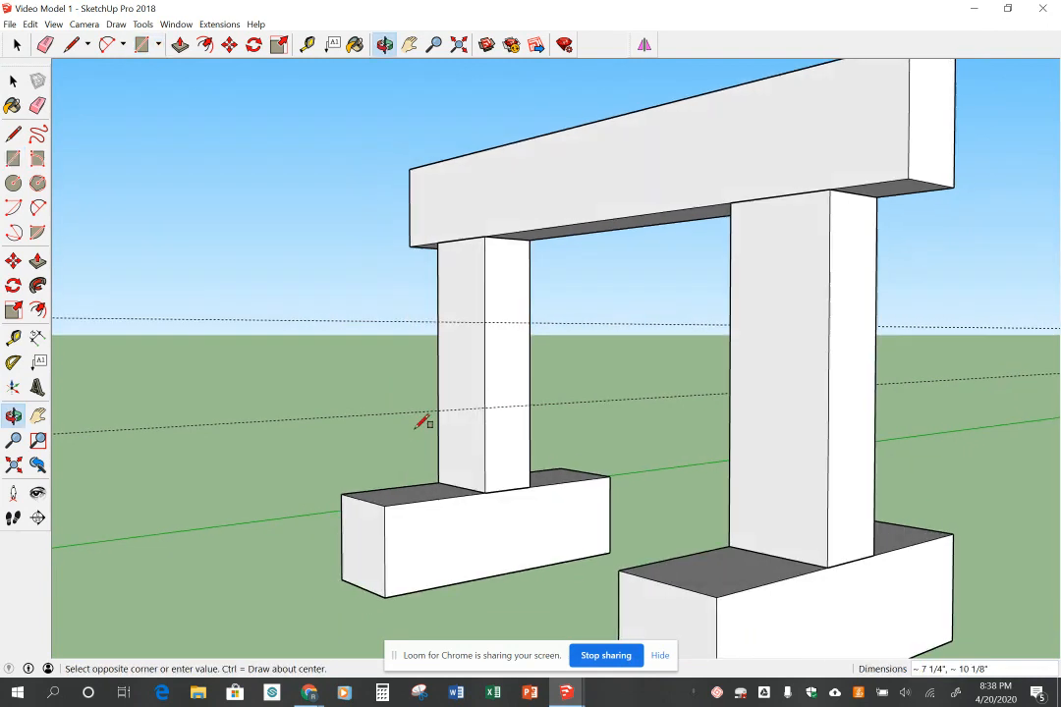
{"action": "left_click", "coordinate": [485, 405]}
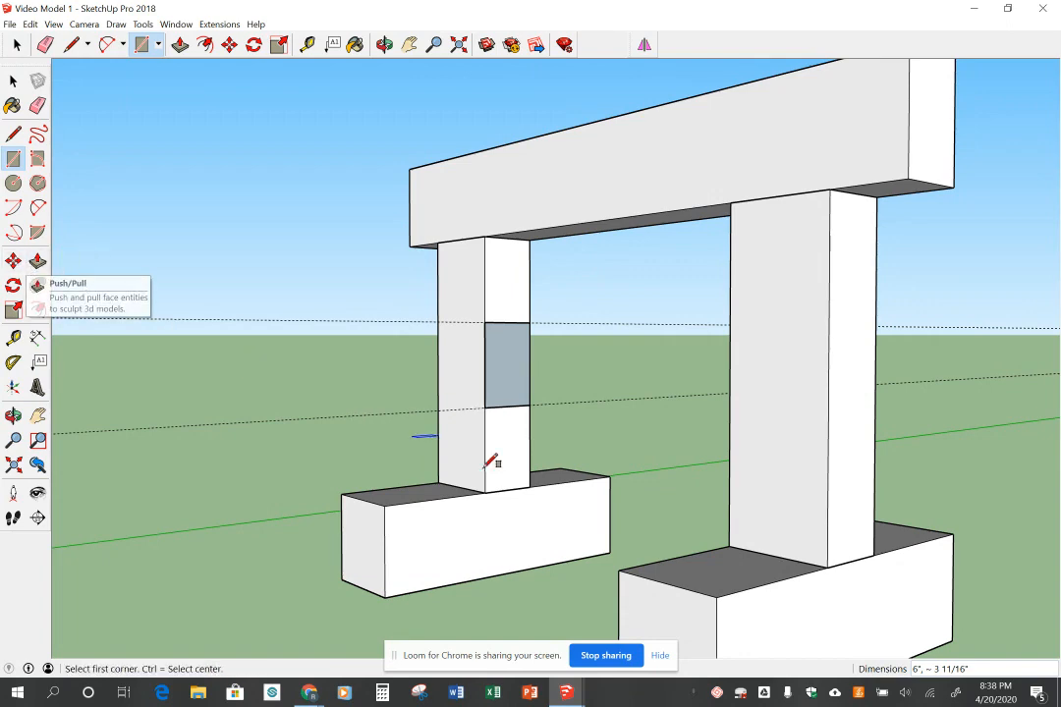
Step: Push/Pull the rectangle 1' 10" to the opposite post to form the crossbeam
{"action": "mouse_move", "coordinate": [550, 494]}
{"action": "middle_mouse_down"}
{"action": "mouse_move", "coordinate": [638, 471]}
{"action": "mouse_move", "coordinate": [561, 481]}
{"action": "middle_mouse_up"}
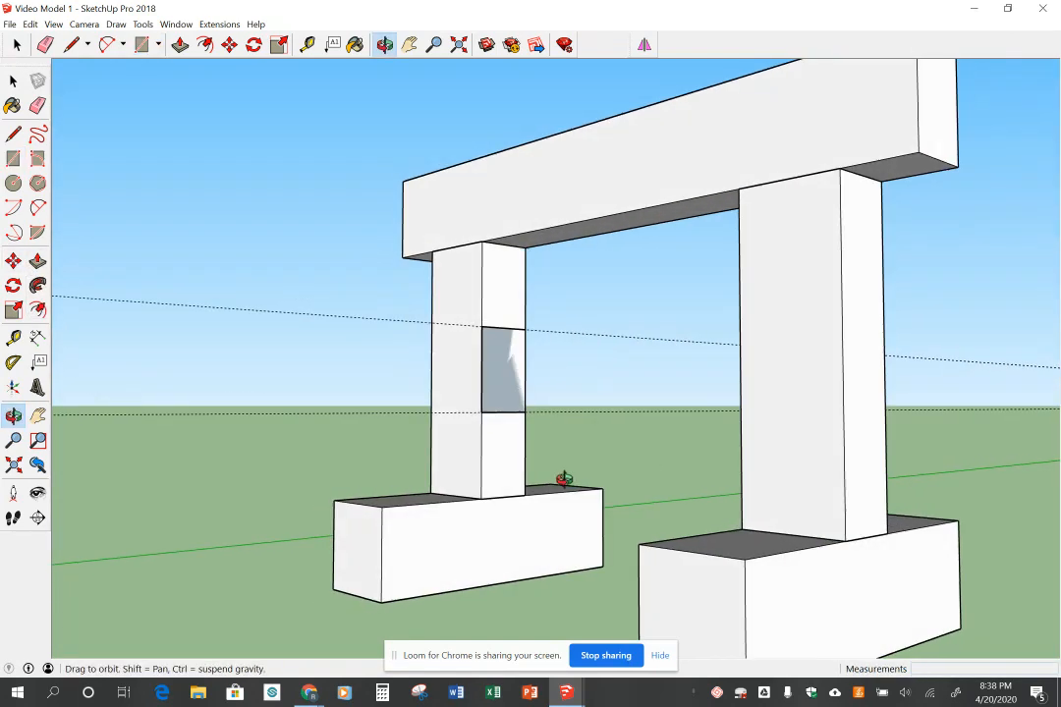
{"action": "key", "text": "r"}
{"action": "left_click", "coordinate": [37, 260]}
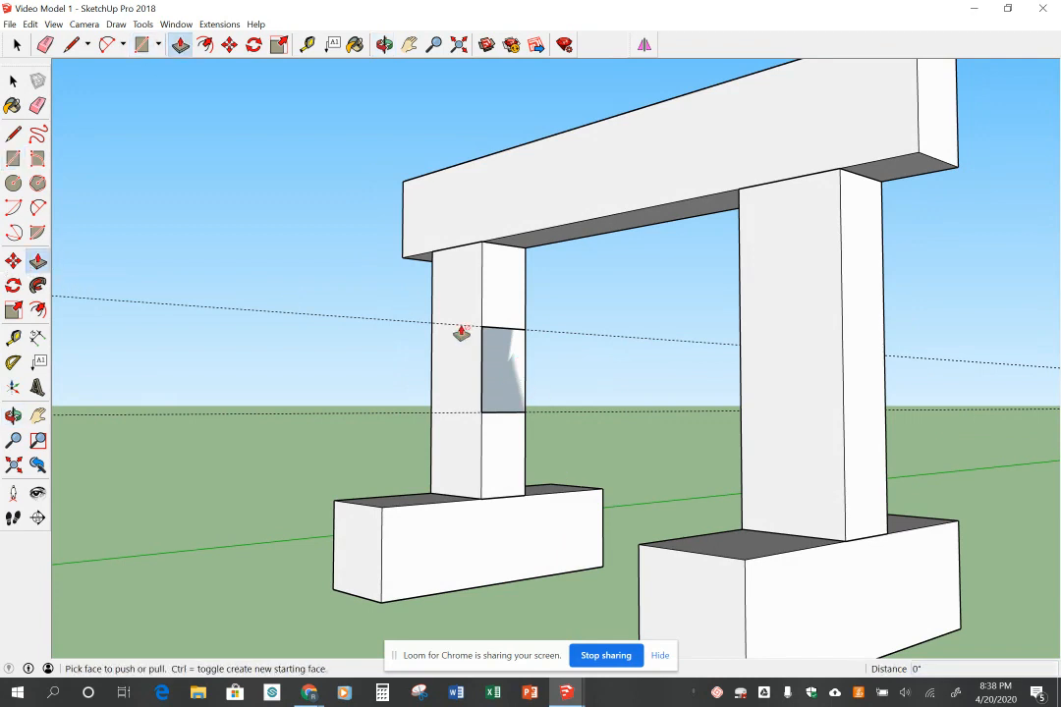
{"action": "left_click", "coordinate": [506, 357]}
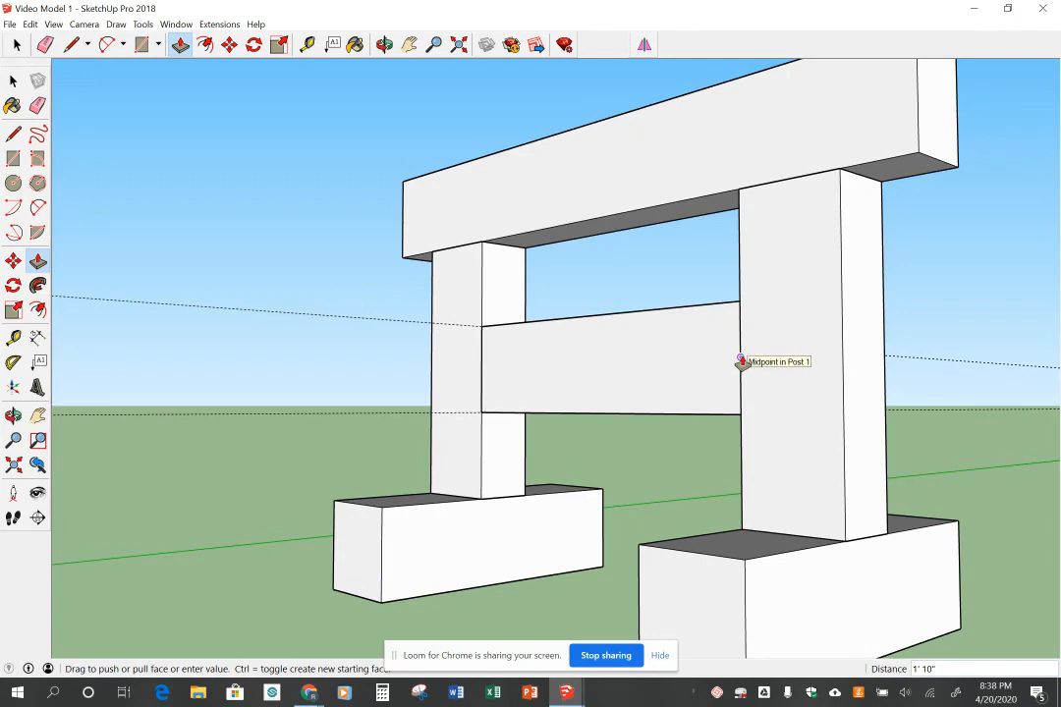
{"action": "left_click", "coordinate": [741, 363]}
Step: Delete all guides in the model
{"action": "key", "text": "o"}
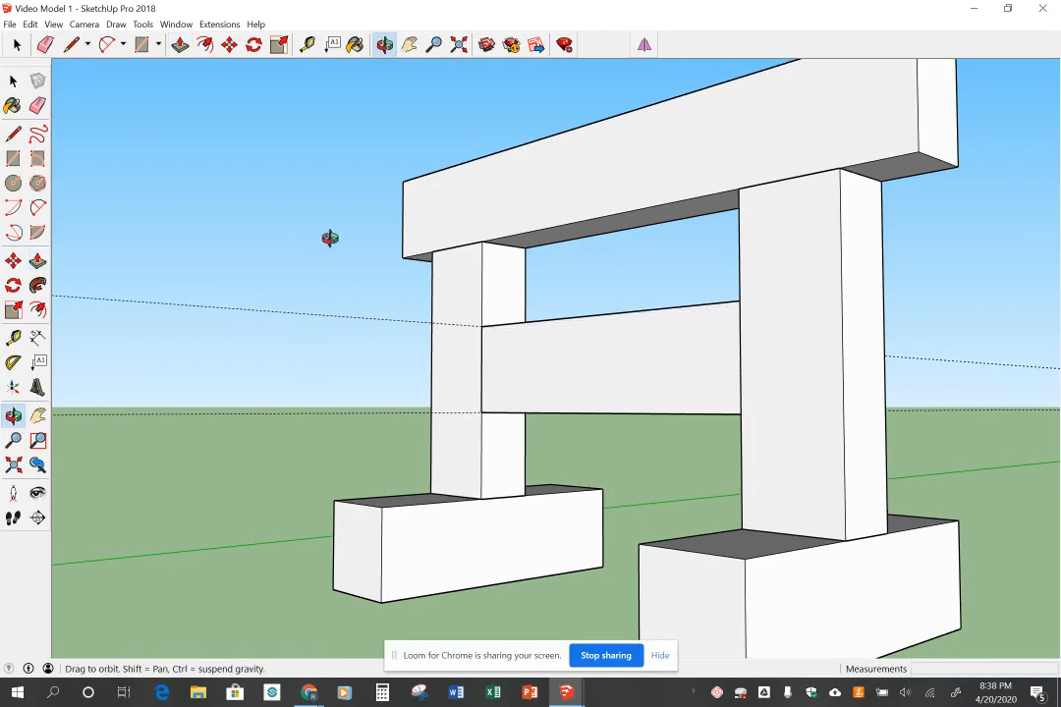
{"action": "left_click_drag", "start_coordinate": [330, 237], "coordinate": [637, 404]}
{"action": "key", "text": "p"}
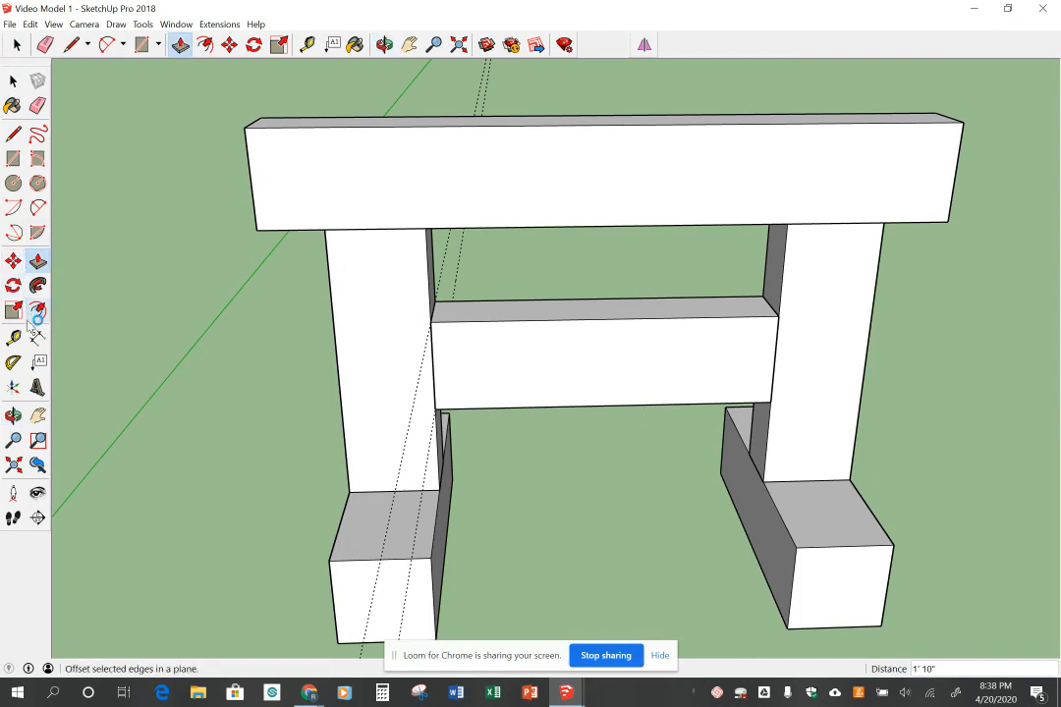
{"action": "left_click", "coordinate": [13, 81]}
{"action": "left_click", "coordinate": [30, 24]}
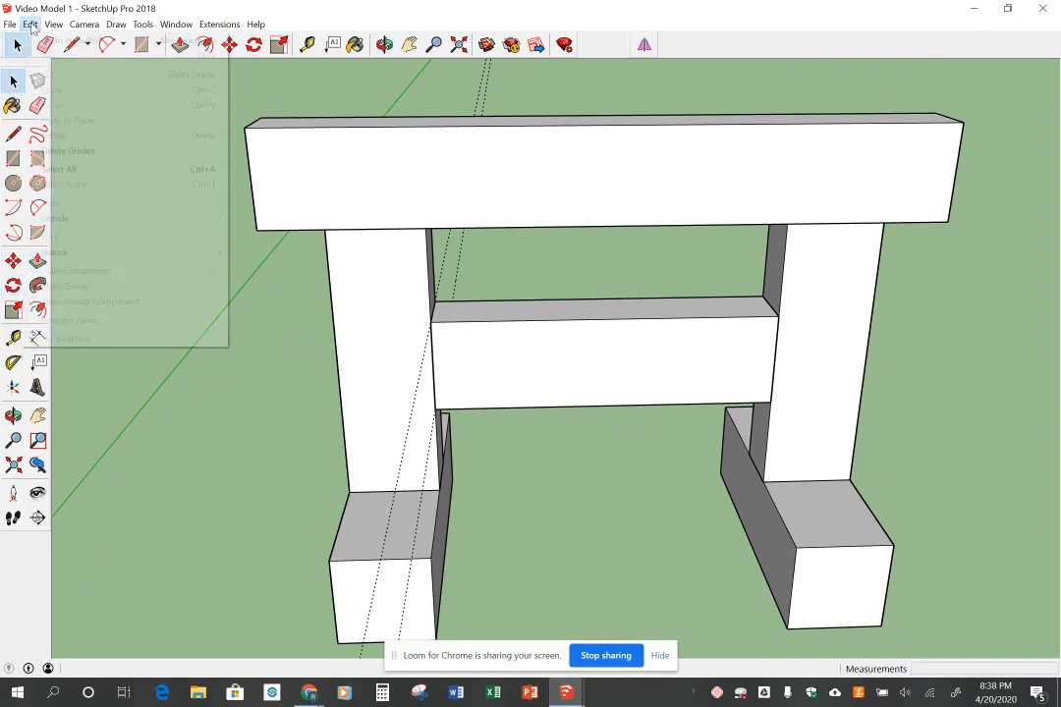
{"action": "left_click", "coordinate": [69, 150]}
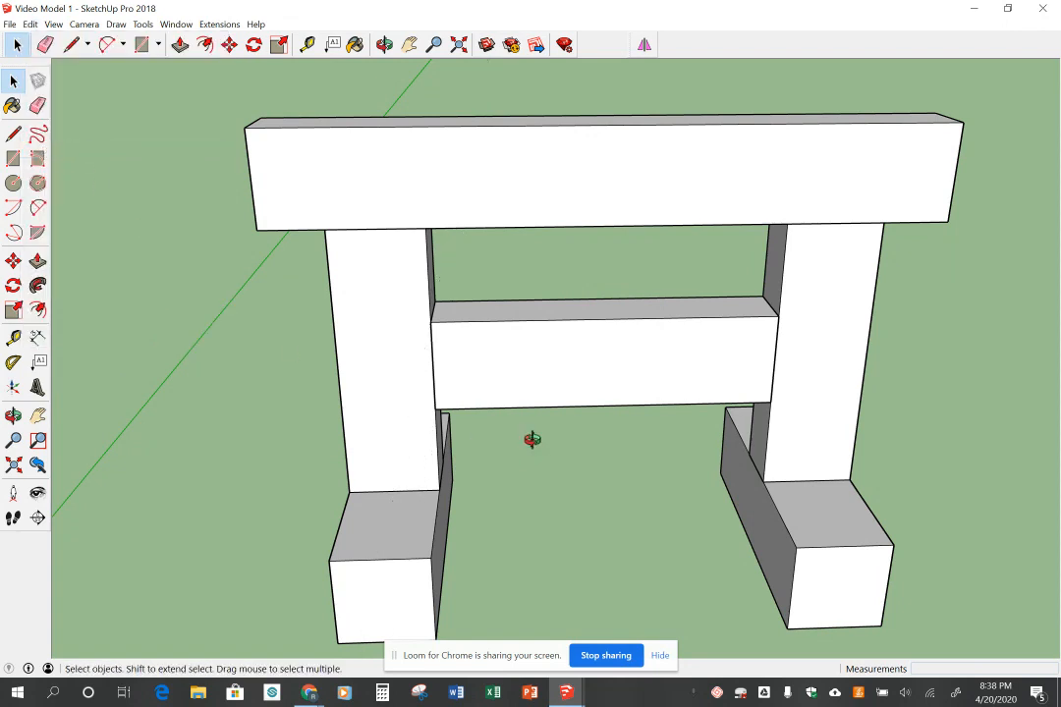
{"action": "middle_click_drag", "start_coordinate": [532, 440], "coordinate": [485, 237]}
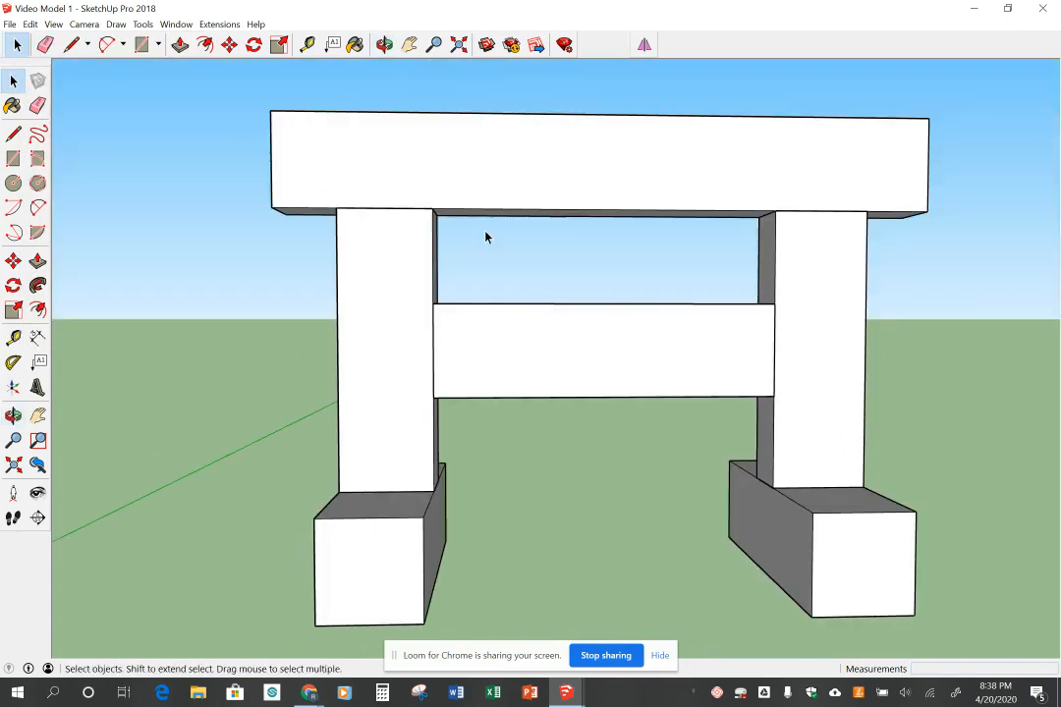
{"action": "middle_click_drag", "start_coordinate": [677, 454], "coordinate": [531, 425]}
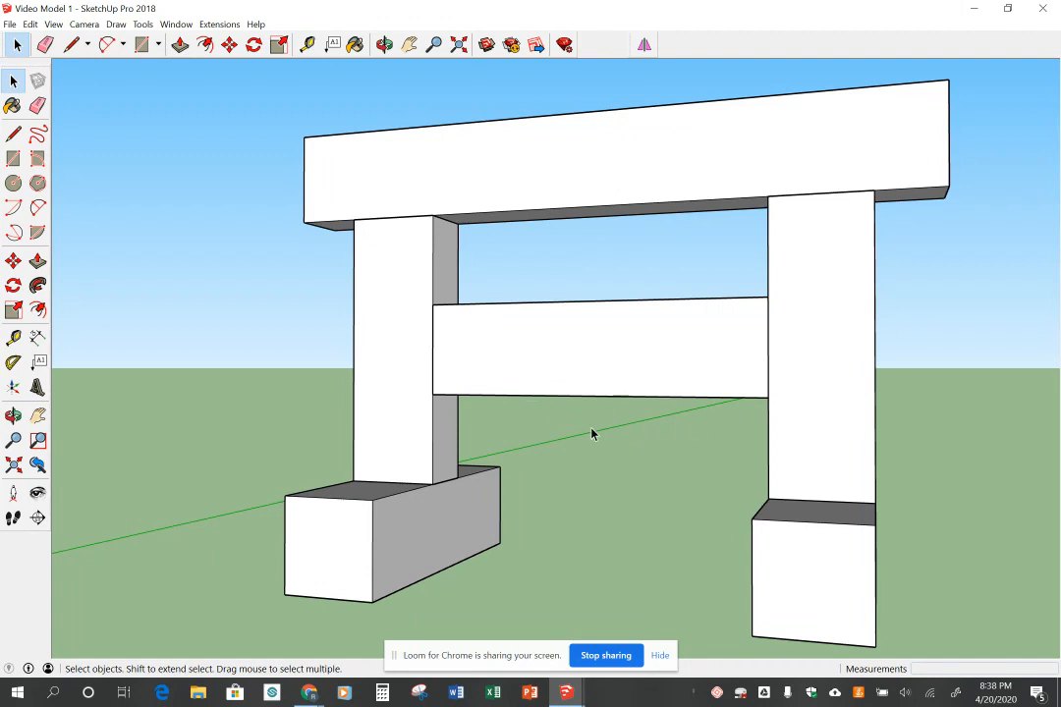
{"action": "middle_click_drag", "start_coordinate": [593, 433], "coordinate": [507, 410]}
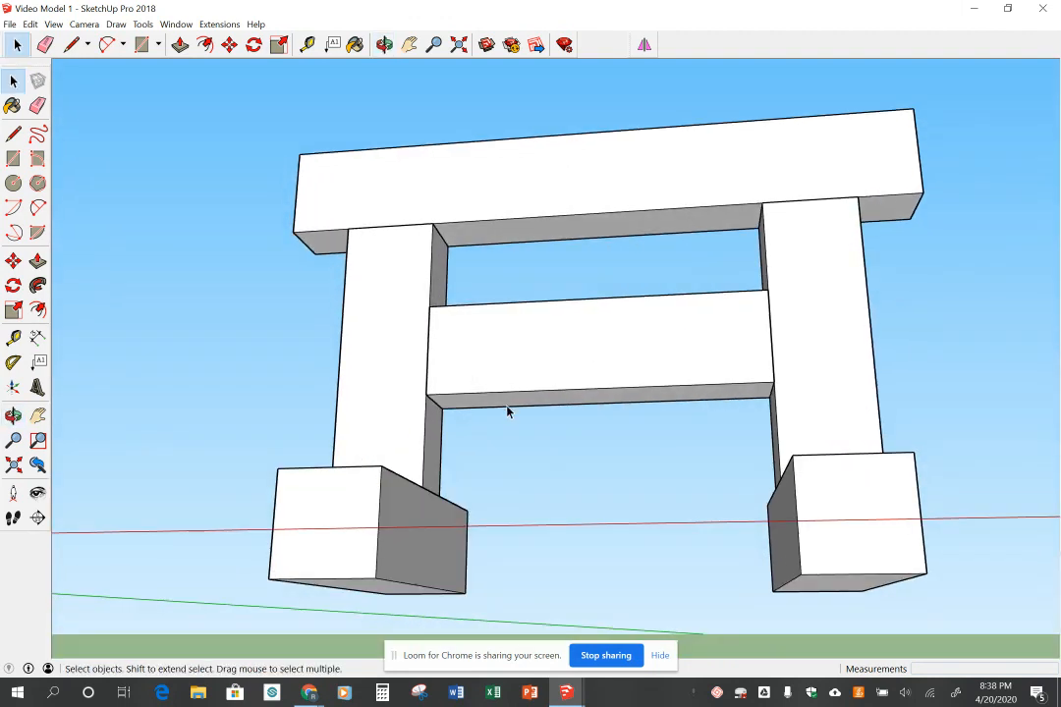
{"action": "left_click", "coordinate": [15, 338]}
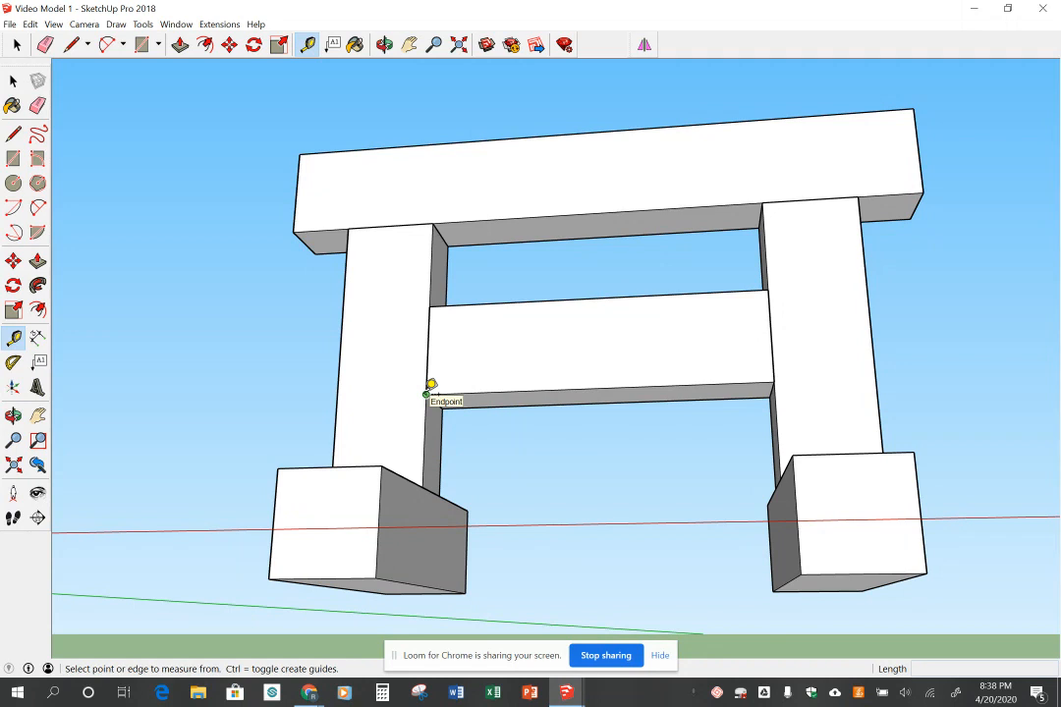
{"action": "left_click", "coordinate": [428, 348]}
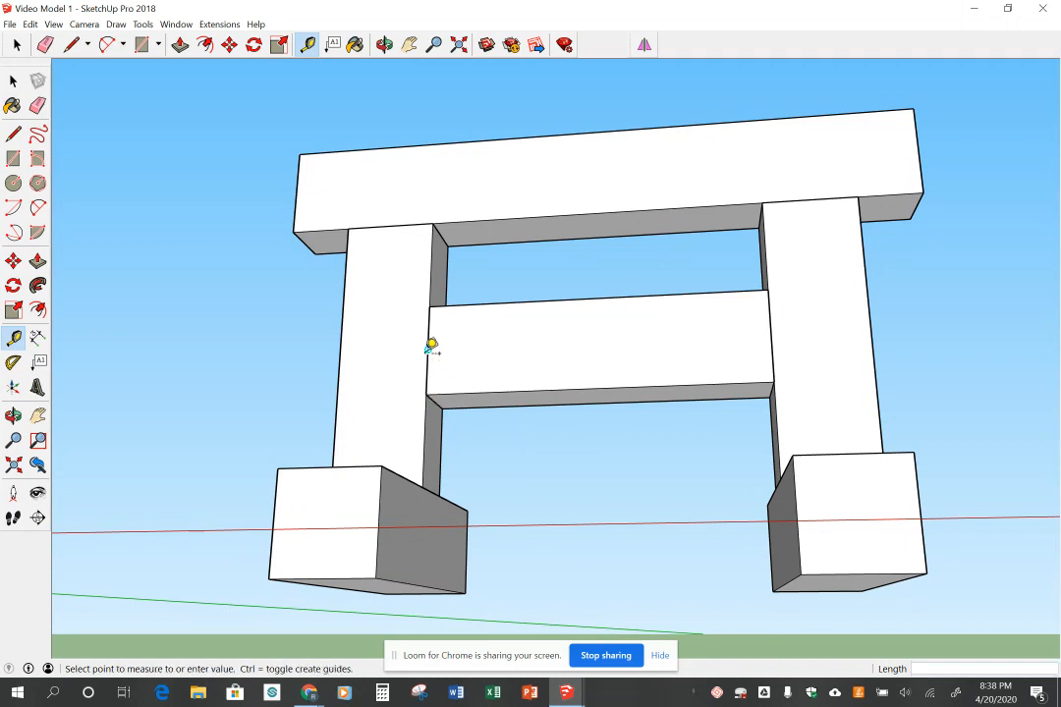
{"action": "left_click", "coordinate": [494, 345]}
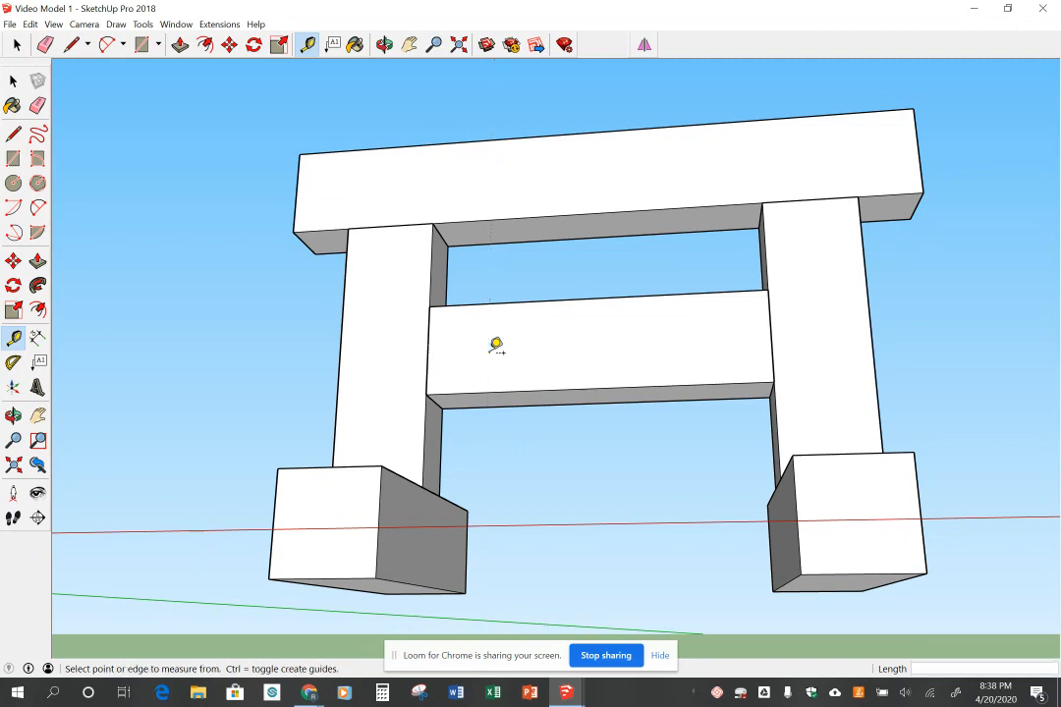
Step: Place a guide point 2" along the crossbeam's lower front edge, measured from its corner at the left post
{"action": "left_click", "coordinate": [427, 394]}
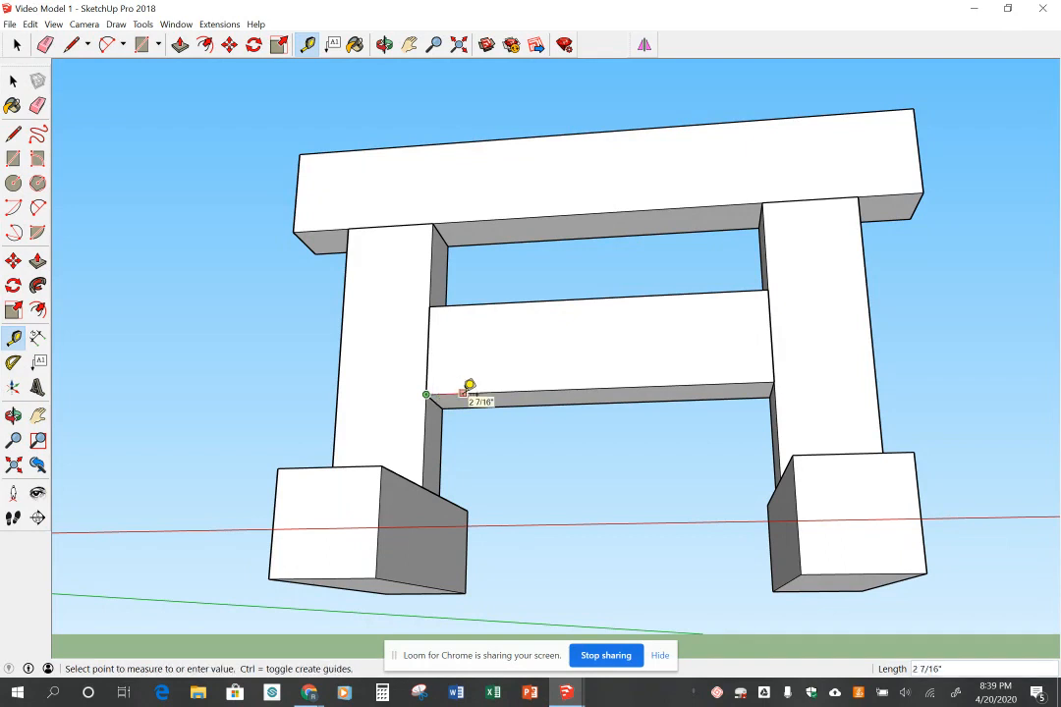
{"action": "left_click", "coordinate": [463, 393]}
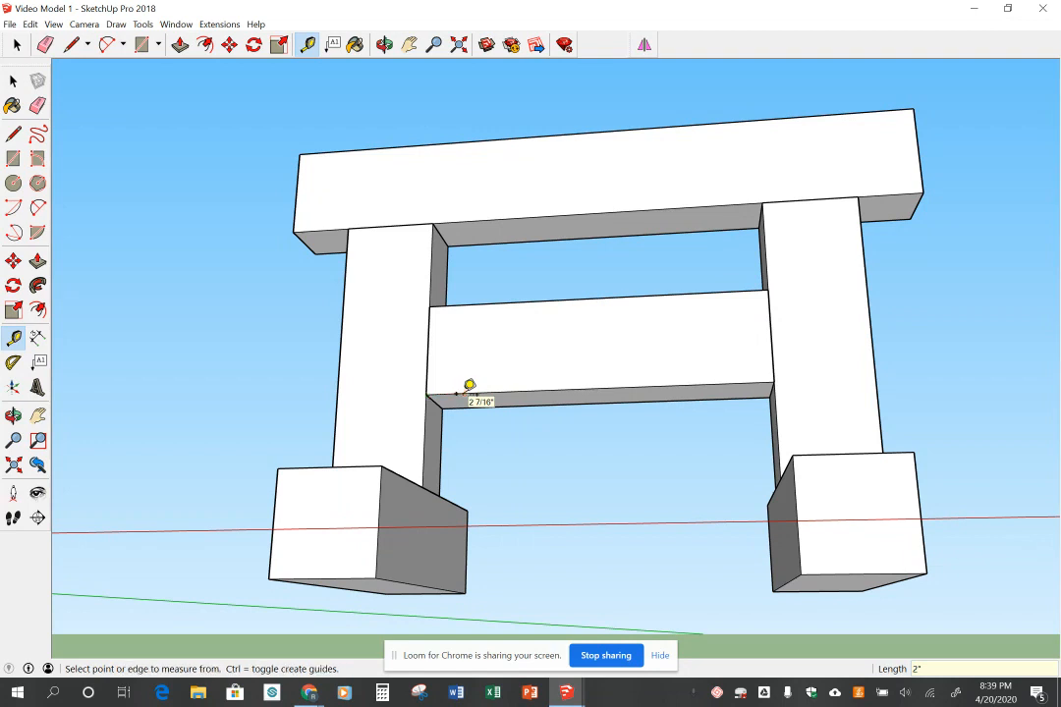
{"action": "scroll", "coordinate": [464, 408], "scroll_direction": "up", "scroll_amount": 5}
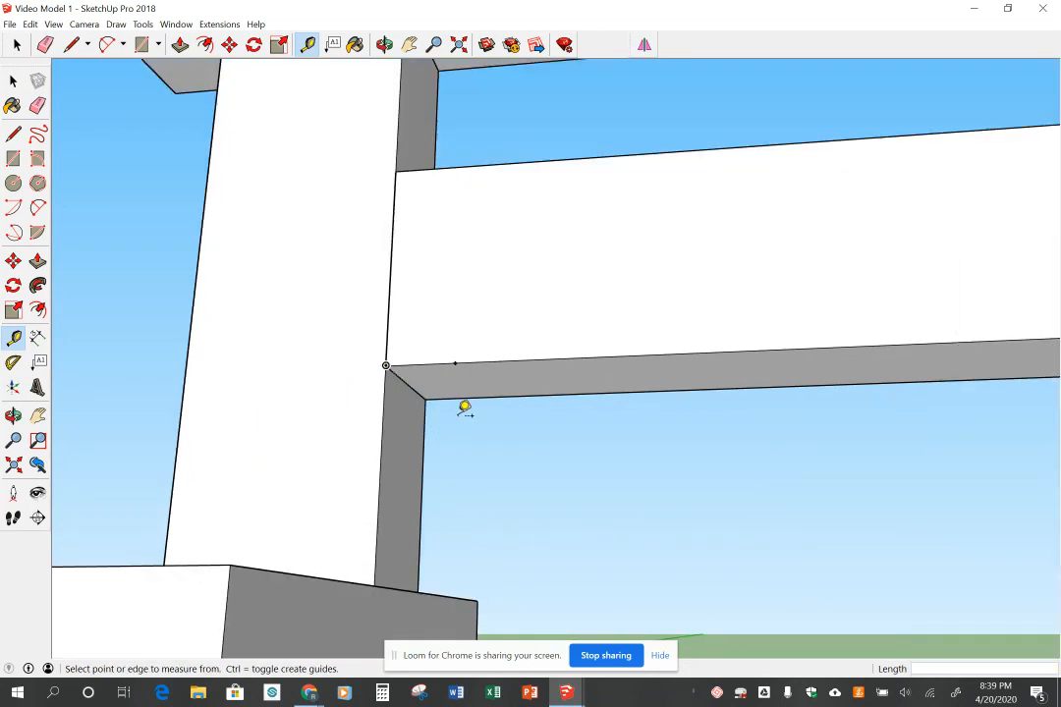
{"action": "scroll", "coordinate": [464, 408], "scroll_direction": "up", "scroll_amount": 1}
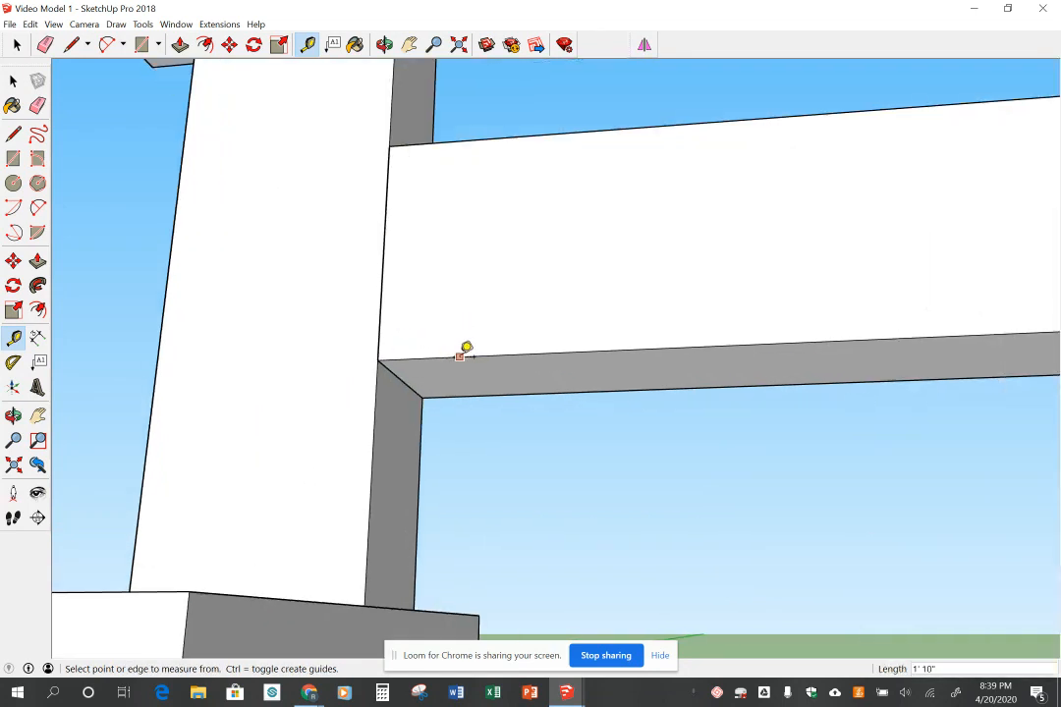
{"action": "left_click", "coordinate": [379, 362]}
{"action": "scroll", "coordinate": [225, 304], "scroll_direction": "down", "scroll_amount": 3}
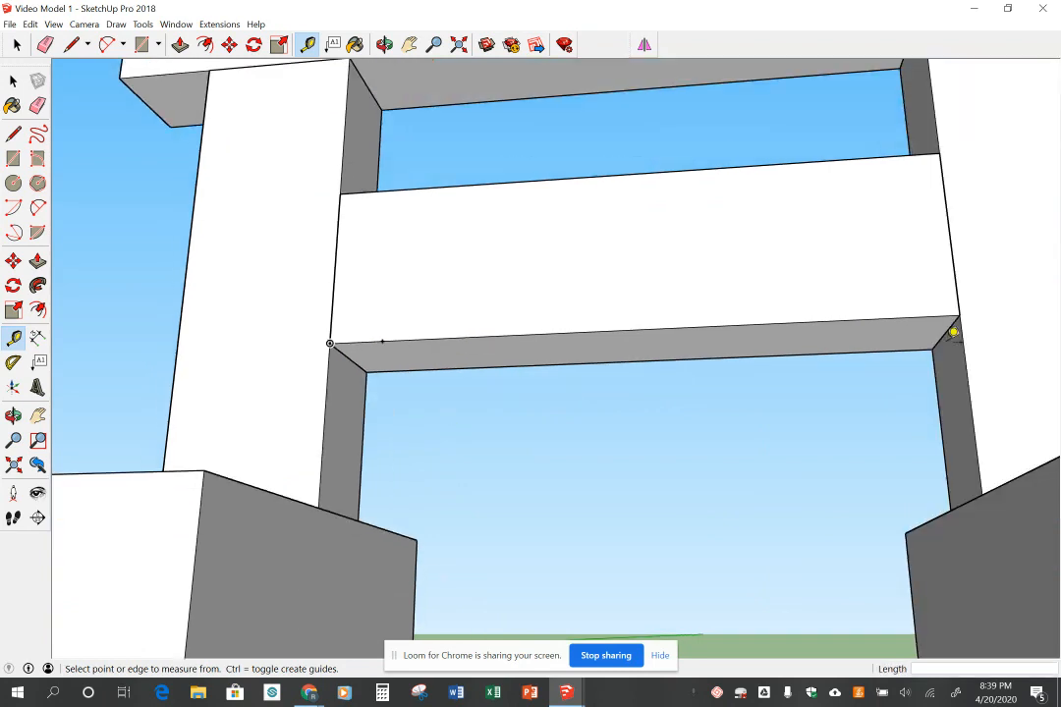
Step: Place a guide point 2" along the crossbeam's lower front edge, measured from its corner at the right post
{"action": "left_click", "coordinate": [960, 315]}
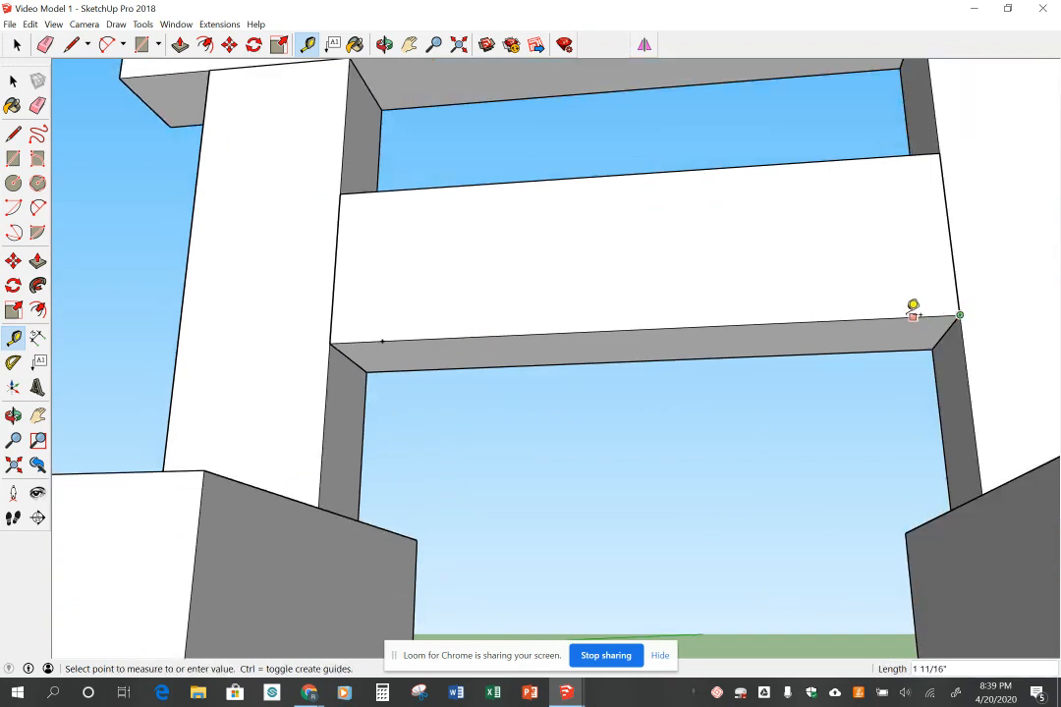
{"action": "type", "text": "2"}
{"action": "key", "text": "Return"}
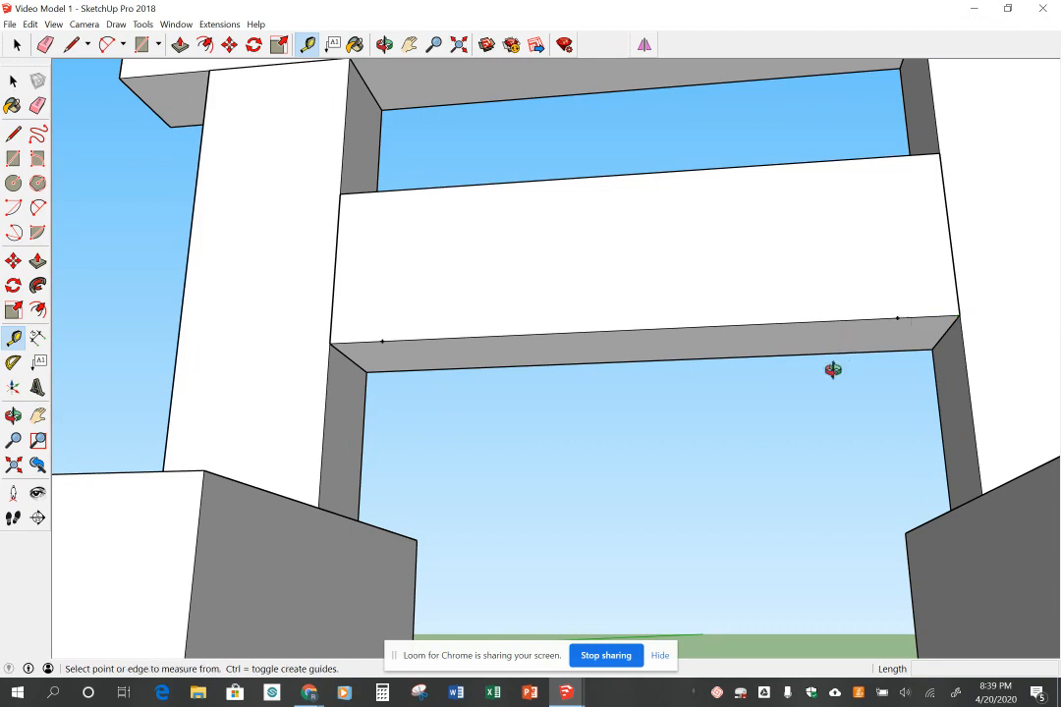
Step: Undo both guide points on the crossbeam's lower front edge
{"action": "middle_click_drag", "start_coordinate": [832, 369], "coordinate": [850, 411]}
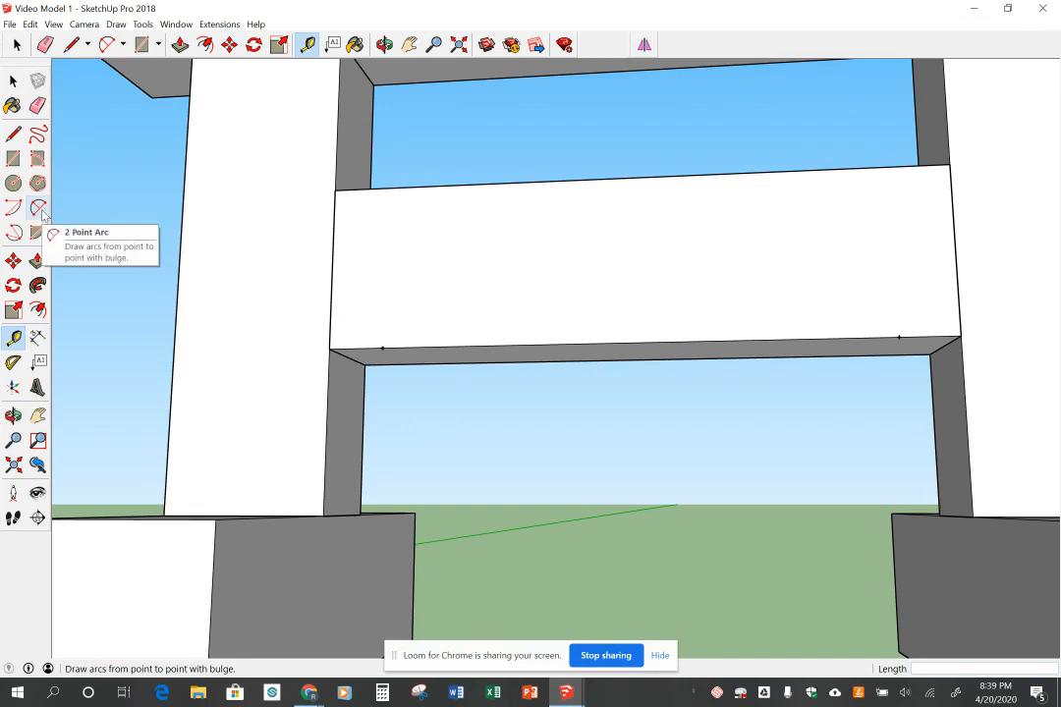
{"action": "left_click", "coordinate": [12, 81]}
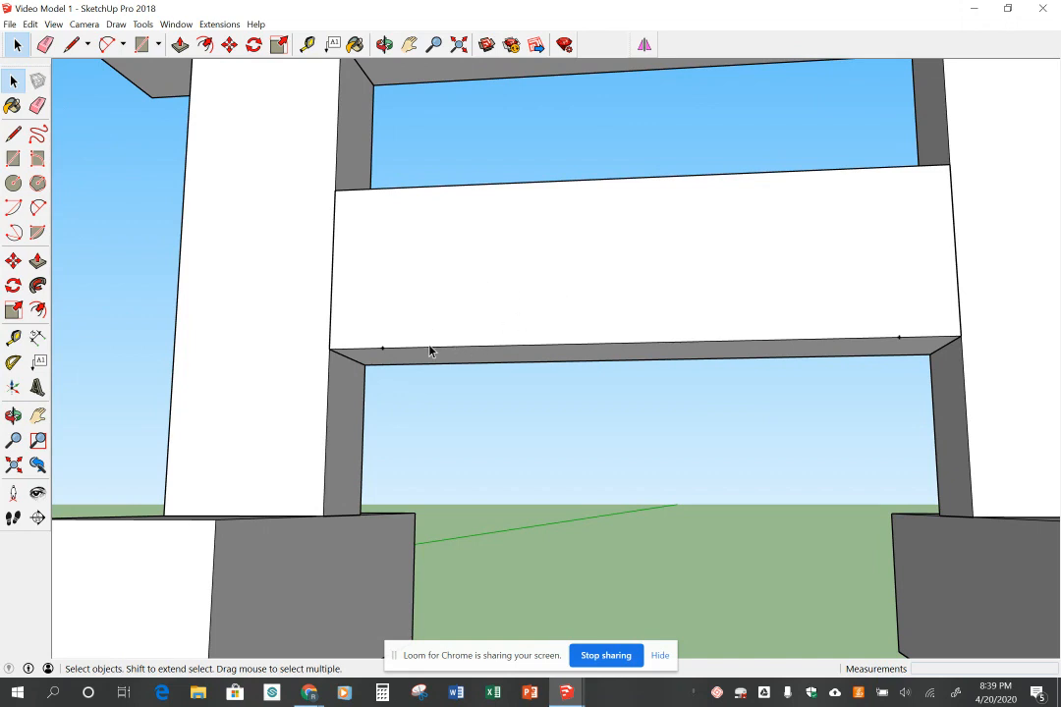
{"action": "left_click", "coordinate": [30, 23]}
{"action": "left_click", "coordinate": [35, 38]}
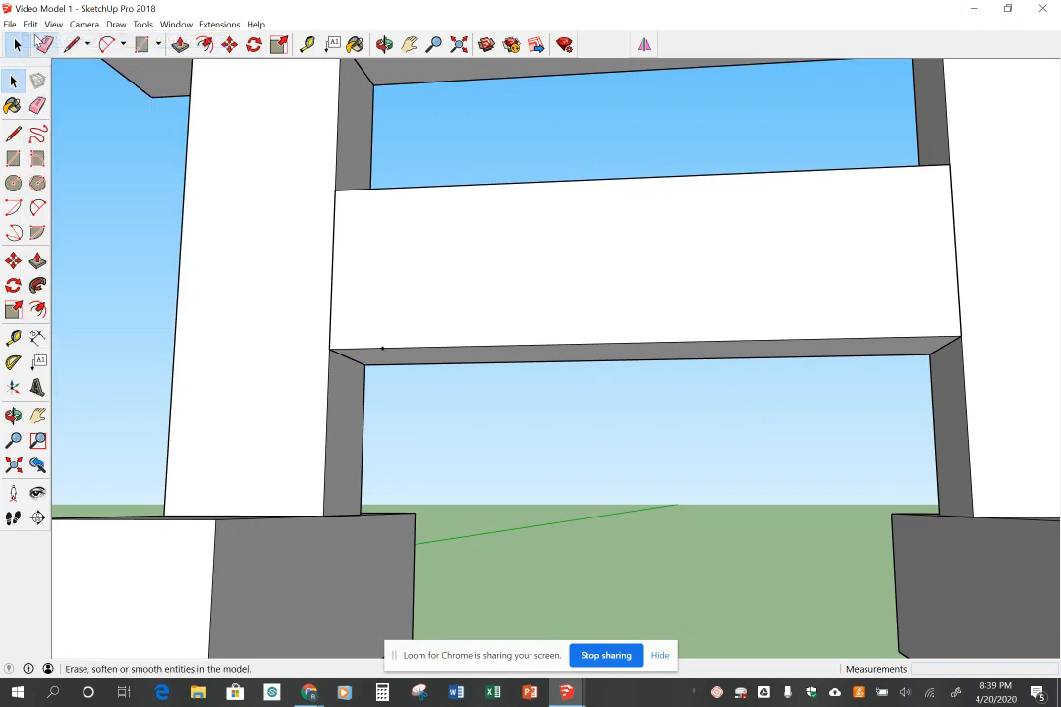
{"action": "left_click", "coordinate": [31, 24]}
{"action": "left_click", "coordinate": [39, 37]}
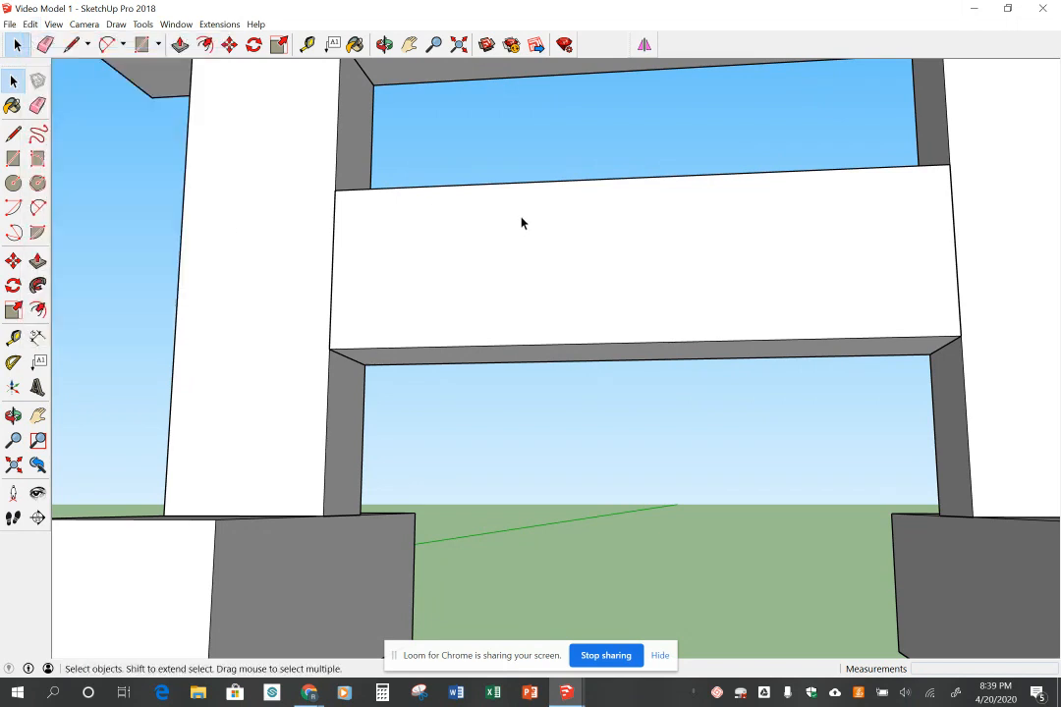
Step: Make the whole crossbeam a component named "Tie"
{"action": "double_click", "coordinate": [602, 260]}
{"action": "right_click", "coordinate": [602, 259]}
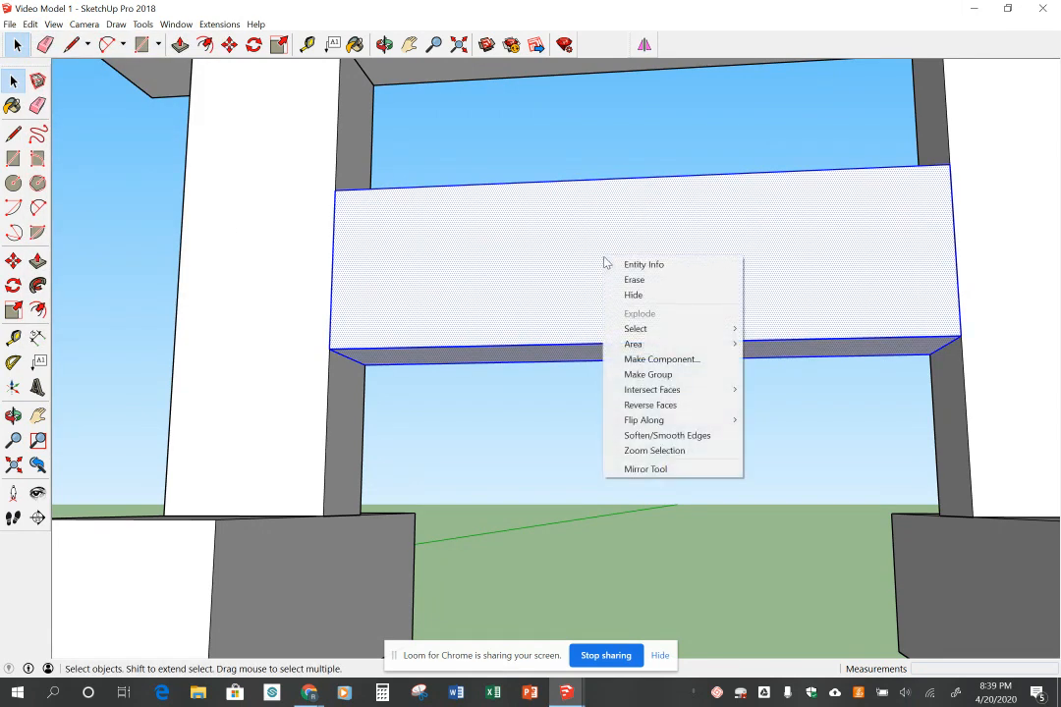
{"action": "left_click", "coordinate": [692, 360]}
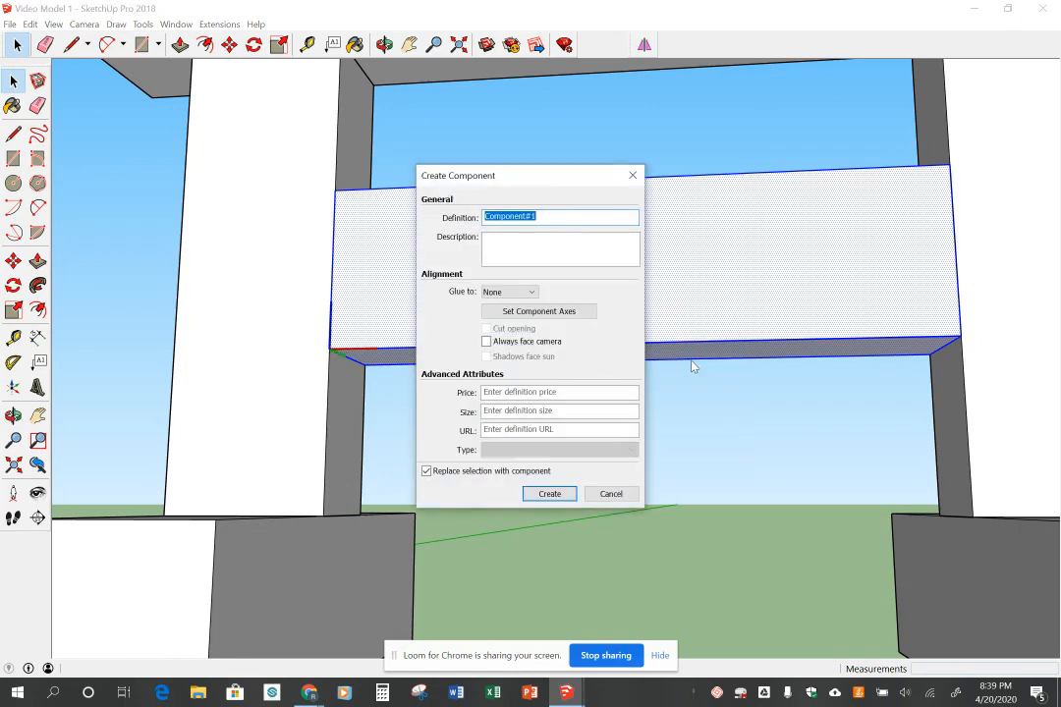
{"action": "type", "text": "Tie"}
{"action": "left_click", "coordinate": [570, 496]}
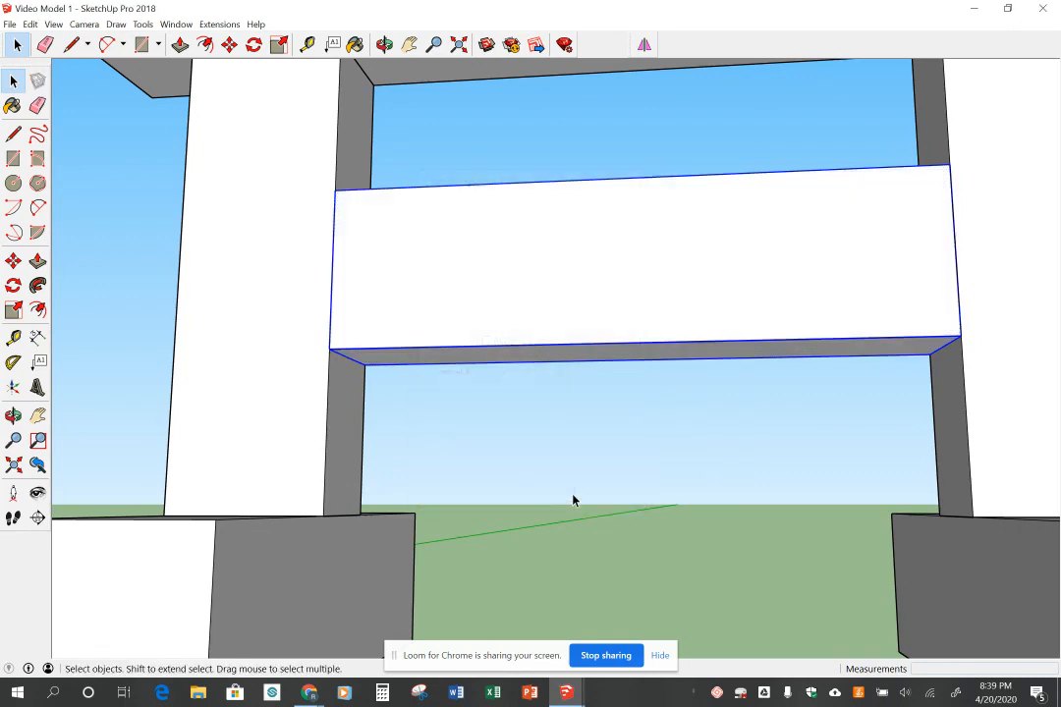
{"action": "left_click", "coordinate": [123, 236]}
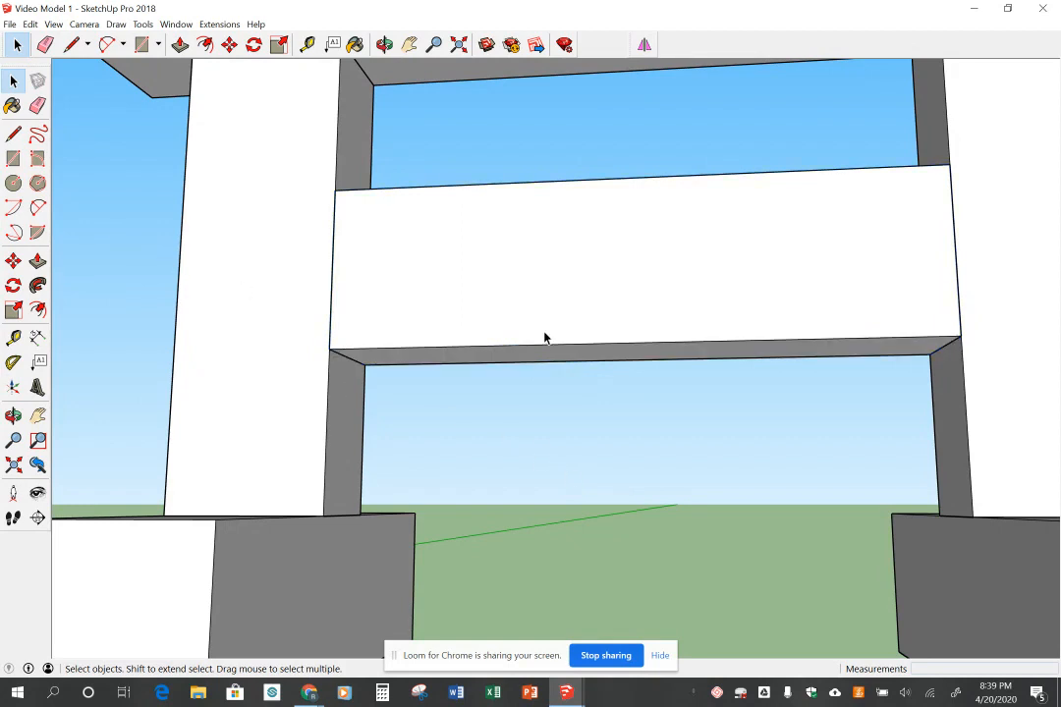
Step: Inside the Tie component, place guide points 2" from each end of the crossbeam's lower front edge
{"action": "triple_click", "coordinate": [588, 304]}
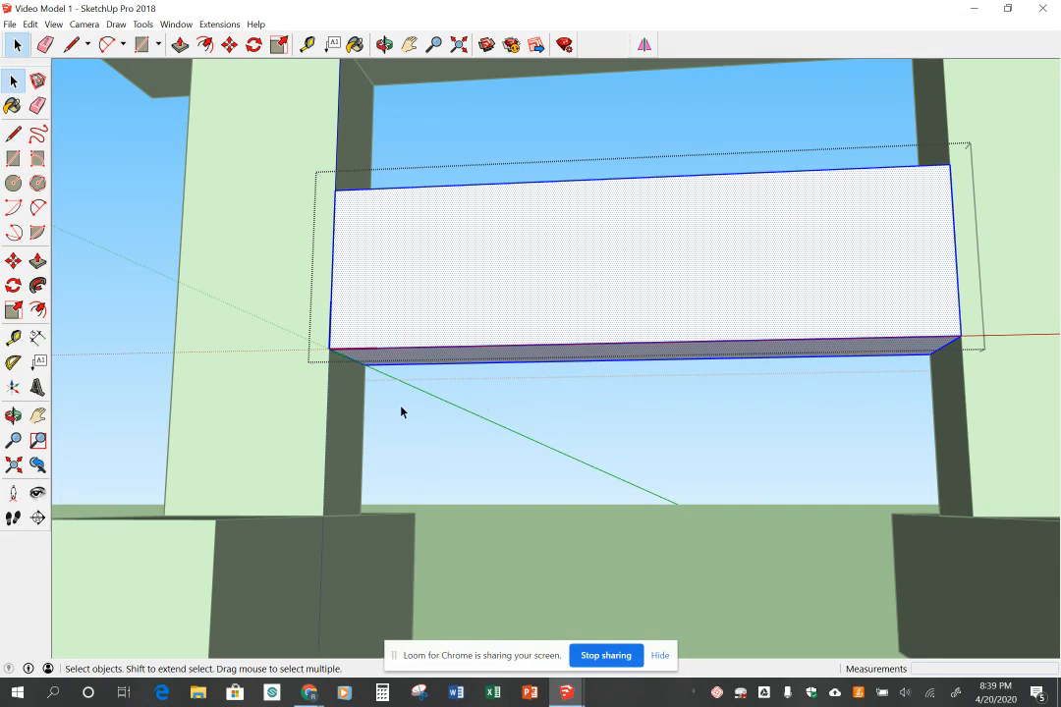
{"action": "left_click", "coordinate": [13, 337]}
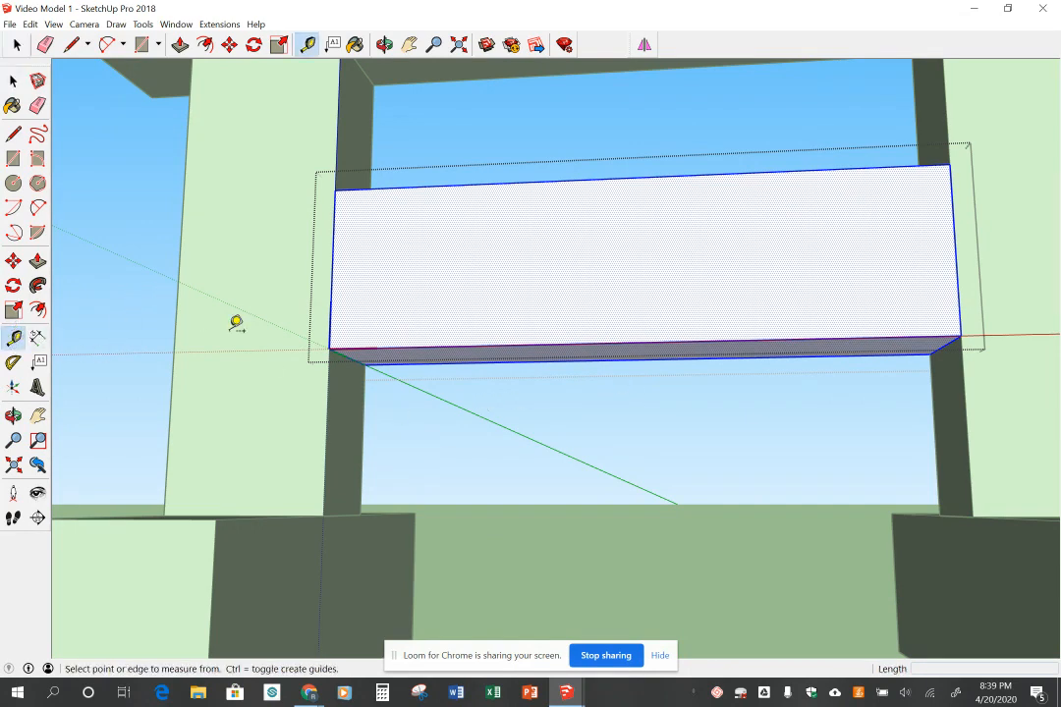
{"action": "left_click", "coordinate": [330, 348]}
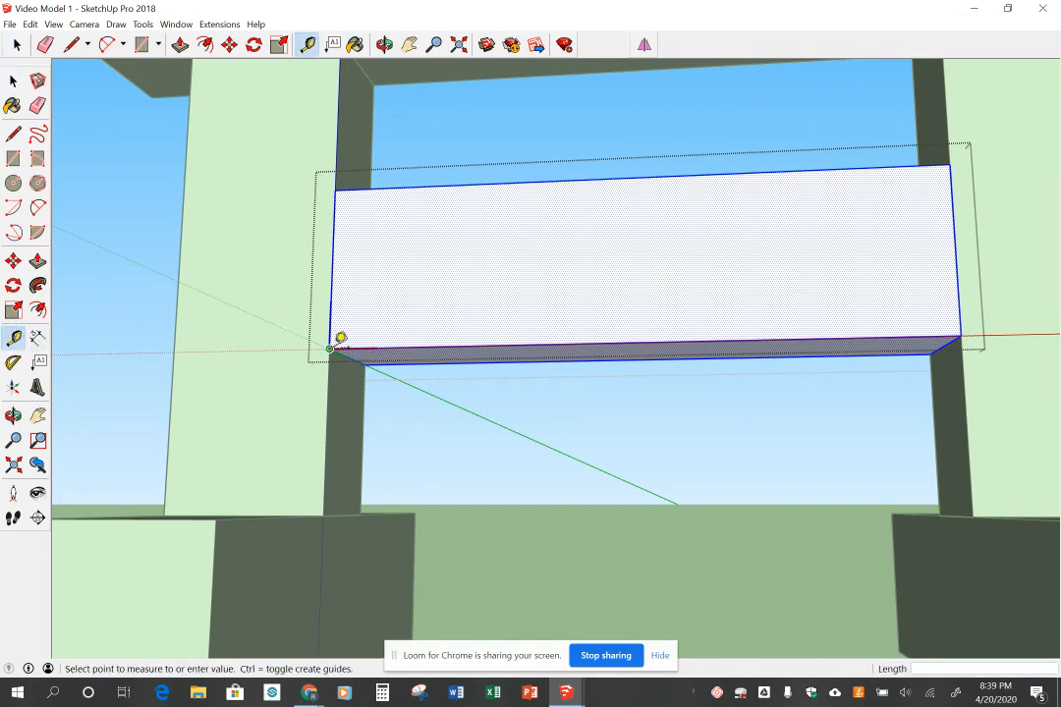
{"action": "left_click", "coordinate": [407, 339]}
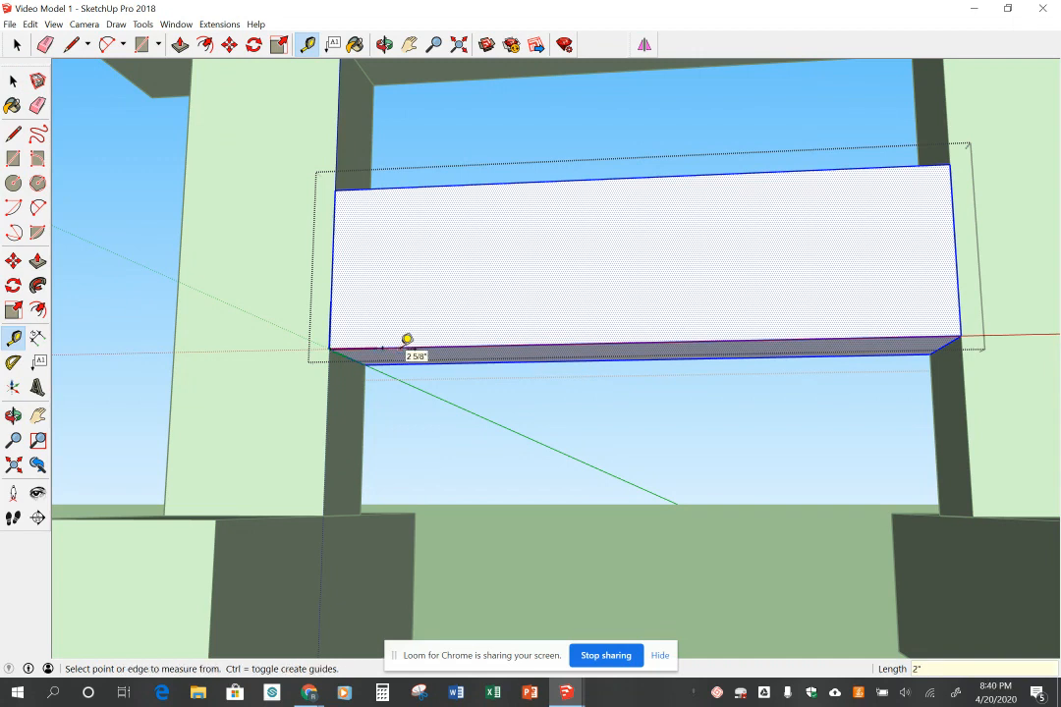
{"action": "left_click", "coordinate": [962, 335]}
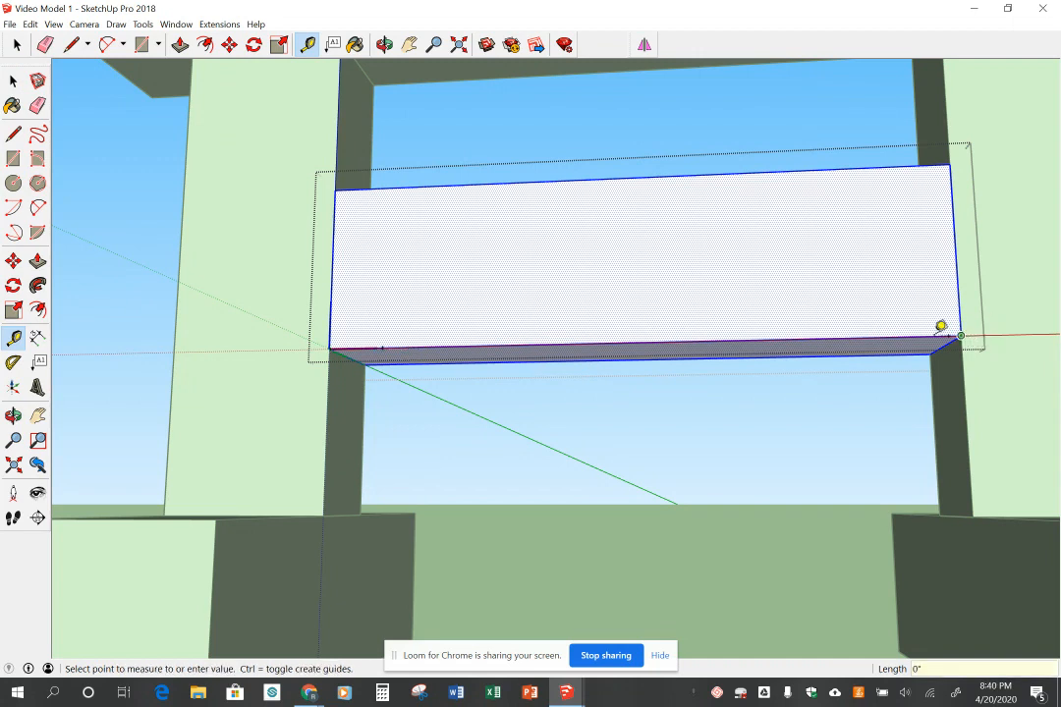
{"action": "key", "text": "Return"}
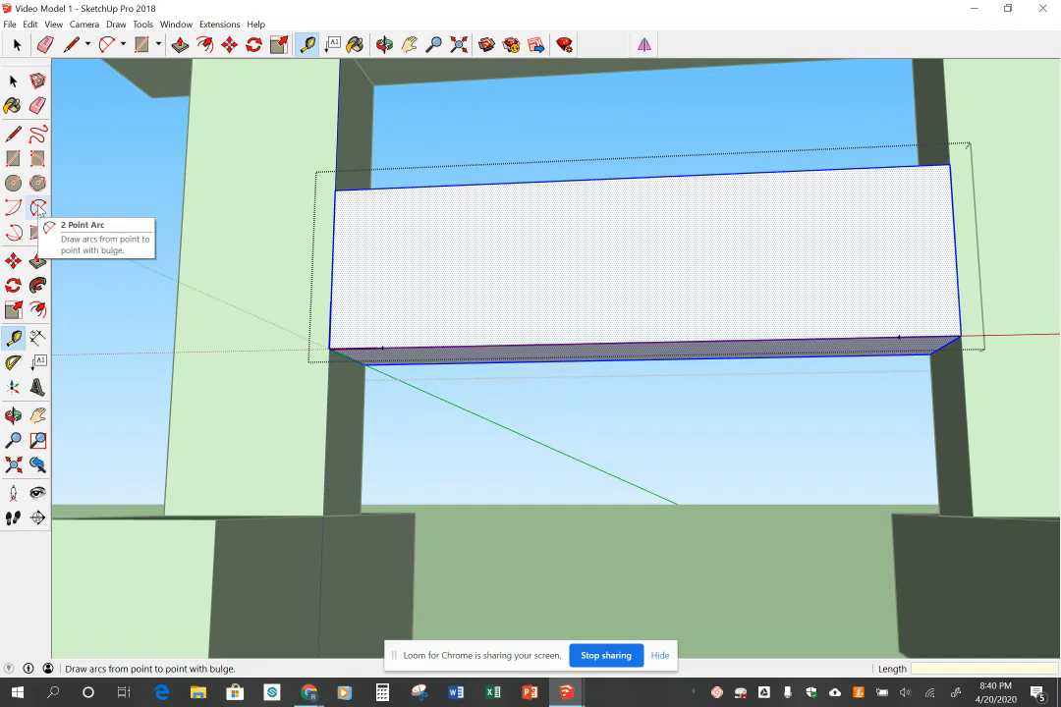
Step: Draw a 2 Point Arc between the two guide points with a 2" upward bulge on the front face, and close the component
{"action": "left_click", "coordinate": [37, 208]}
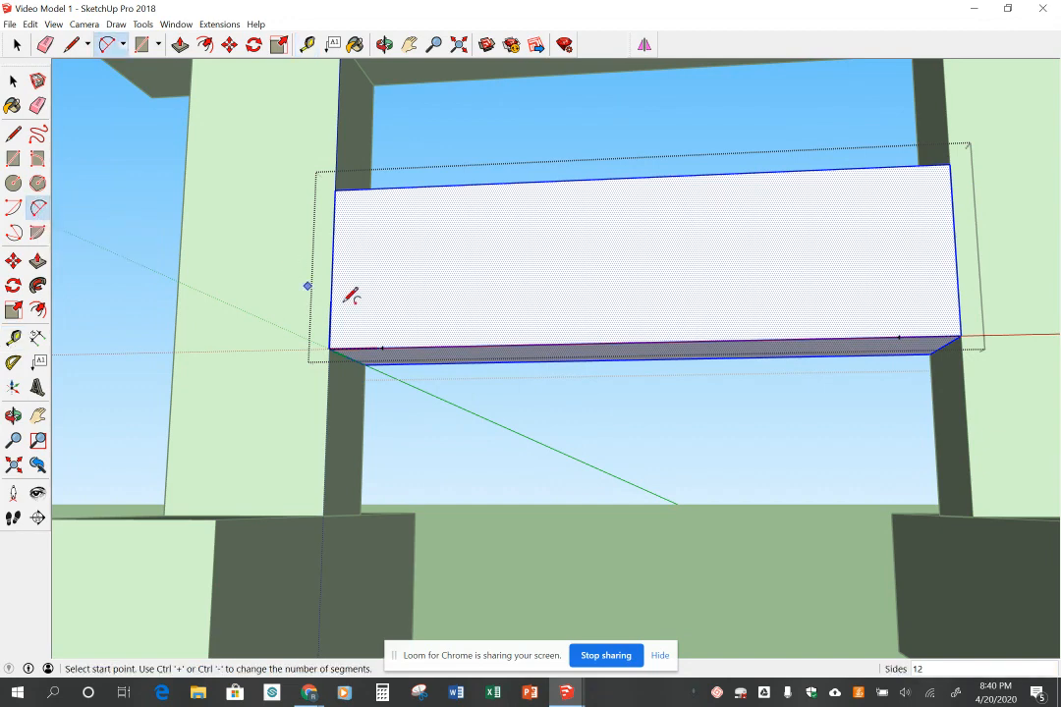
{"action": "left_click", "coordinate": [384, 346]}
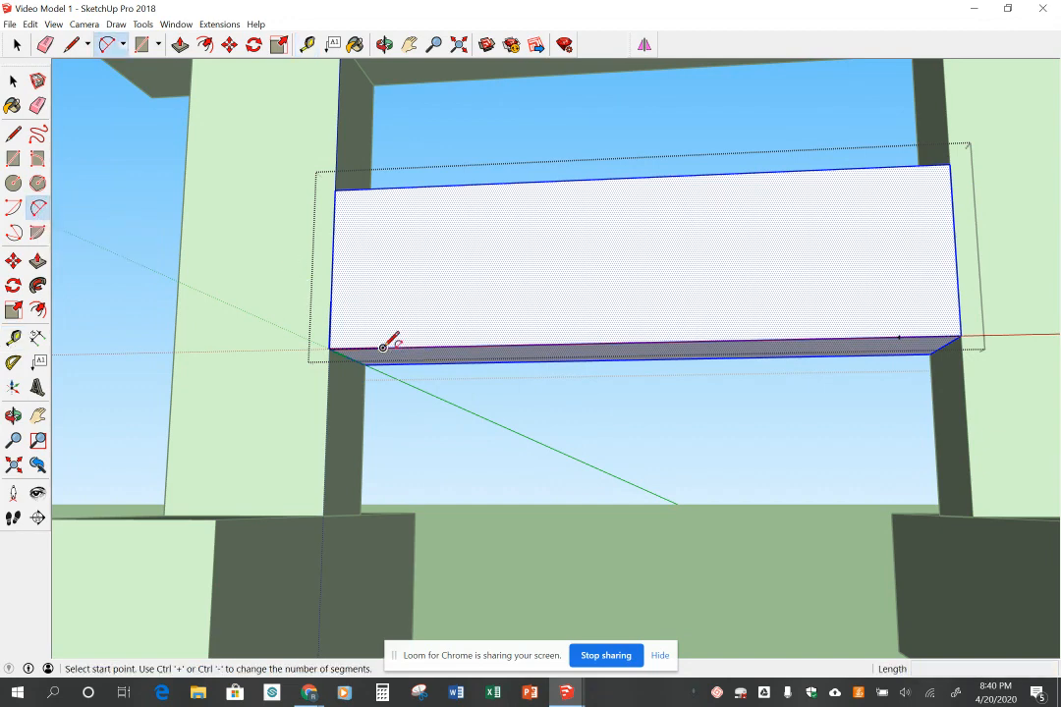
{"action": "left_click", "coordinate": [383, 347]}
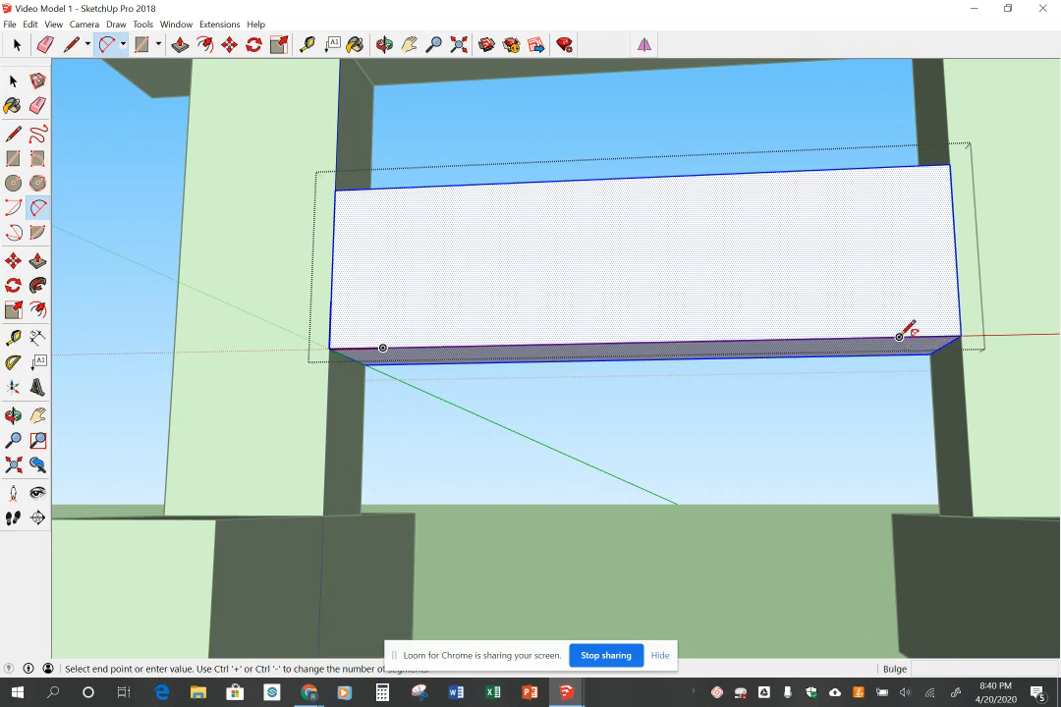
{"action": "left_click", "coordinate": [899, 337]}
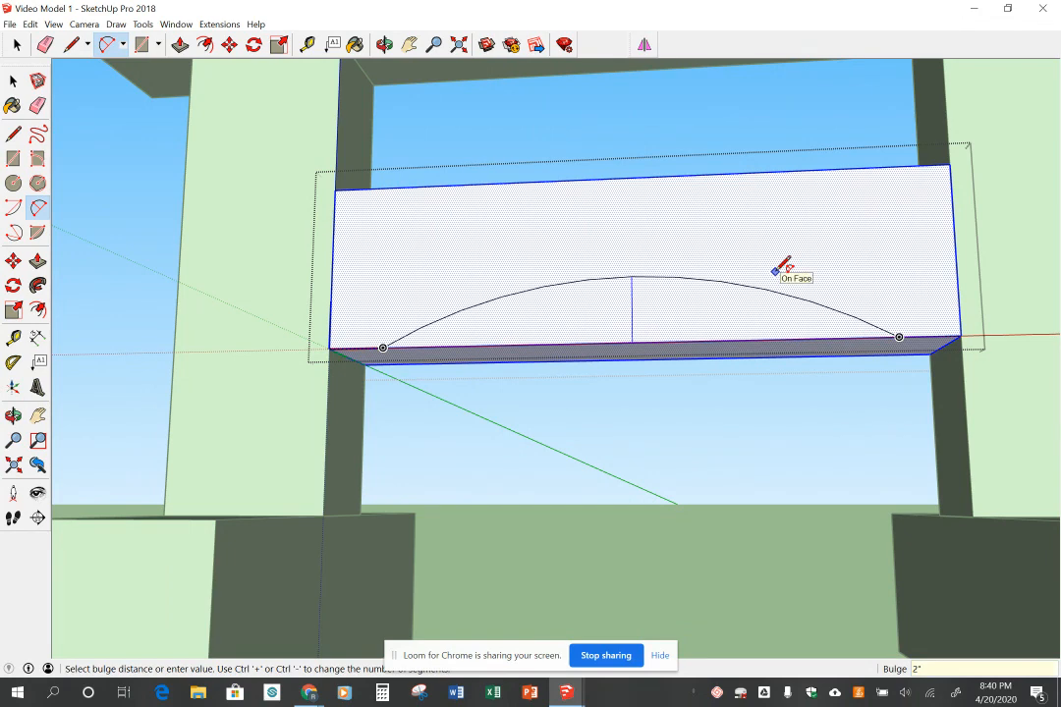
{"action": "key", "text": "Return"}
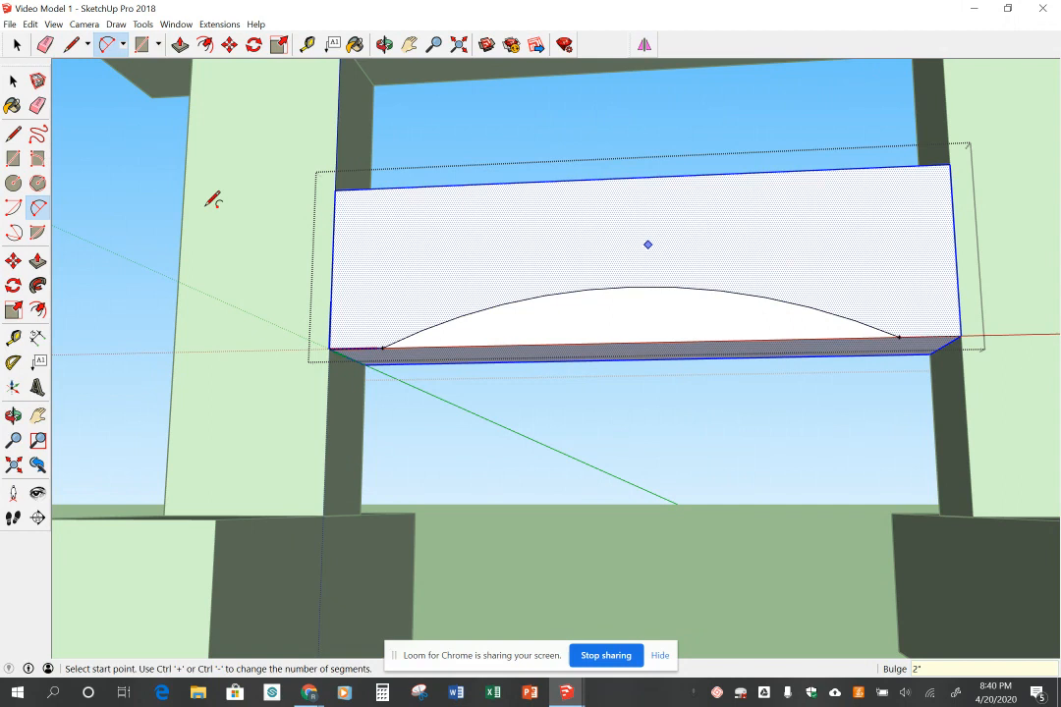
{"action": "left_click", "coordinate": [14, 81]}
{"action": "left_click", "coordinate": [607, 420]}
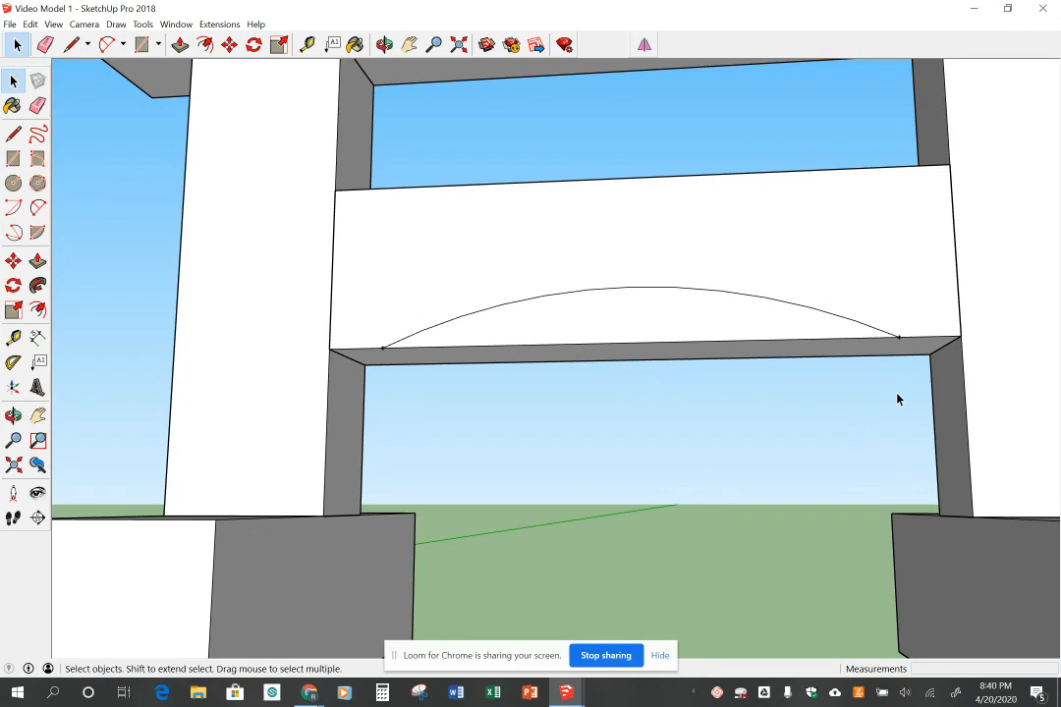
Step: Push/Pull the arc segment 4" back through the Tie component to cut out the arch, and close the component
{"action": "middle_click_drag", "start_coordinate": [897, 400], "coordinate": [829, 416]}
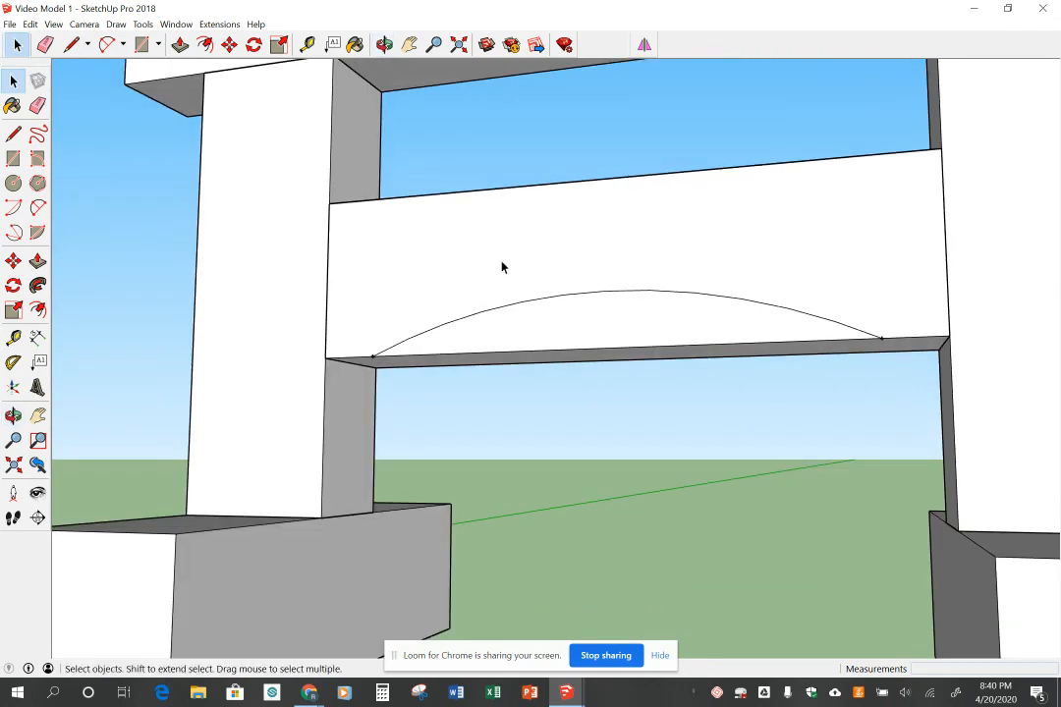
{"action": "scroll", "coordinate": [425, 242], "scroll_direction": "down", "scroll_amount": 2}
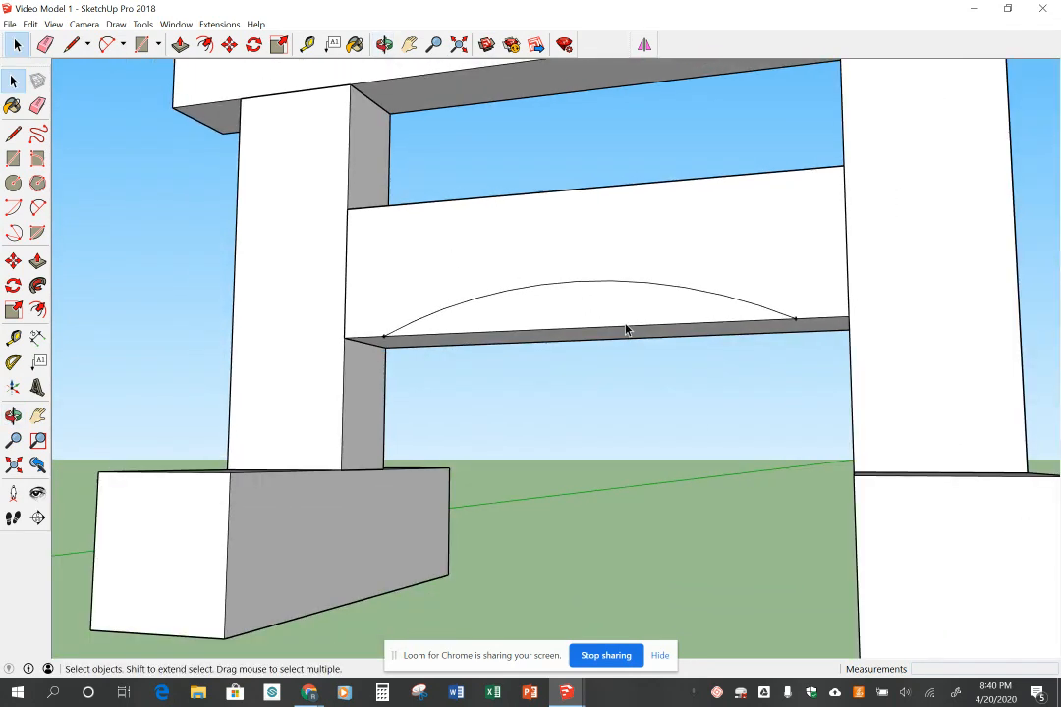
{"action": "double_click", "coordinate": [606, 275]}
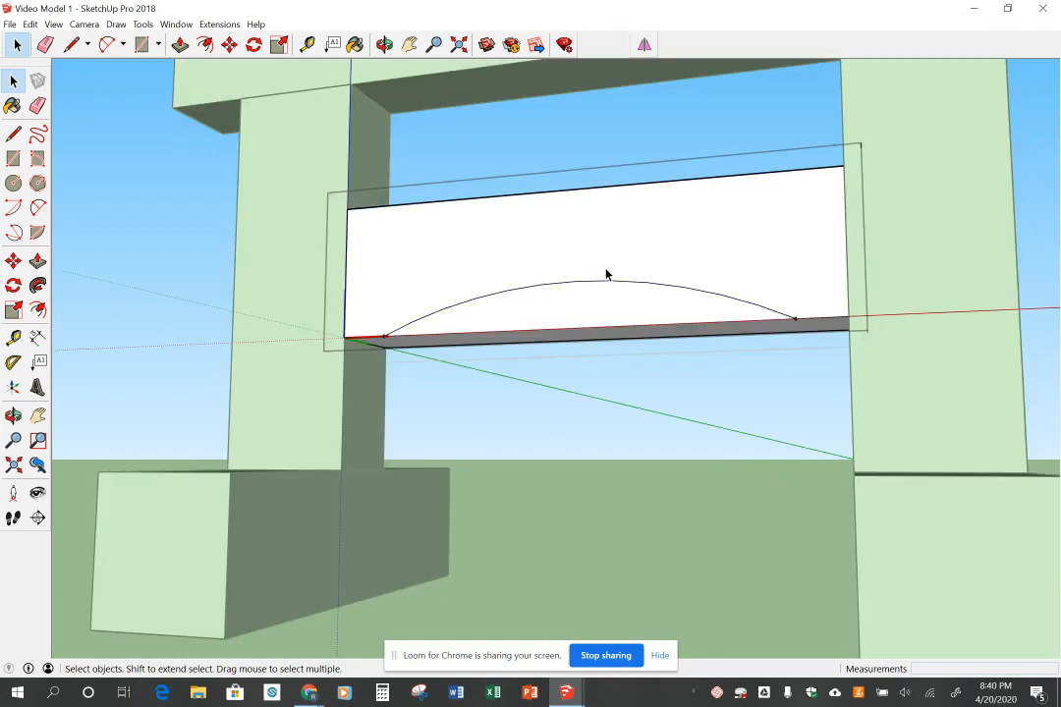
{"action": "double_click", "coordinate": [607, 275]}
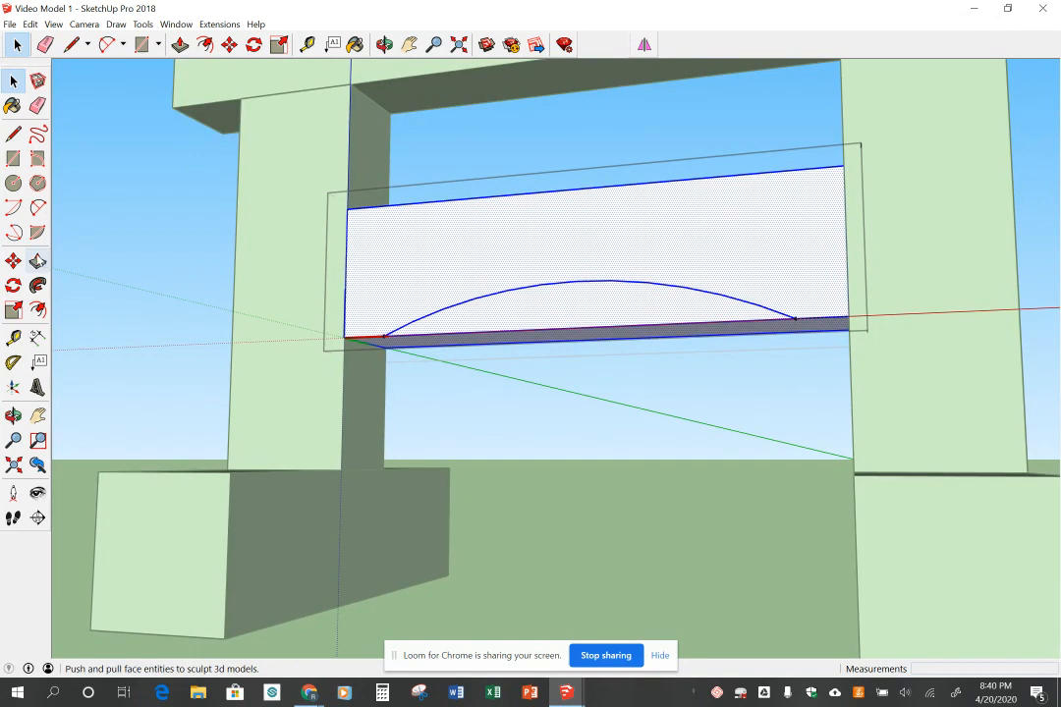
{"action": "left_click", "coordinate": [37, 261]}
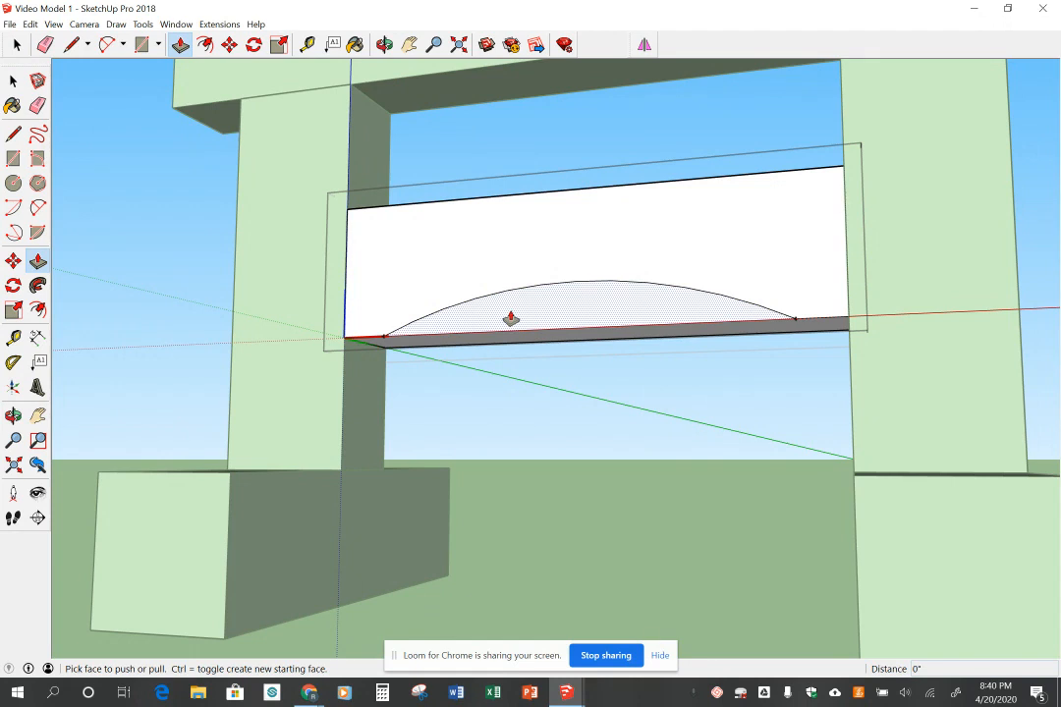
{"action": "left_click", "coordinate": [511, 317]}
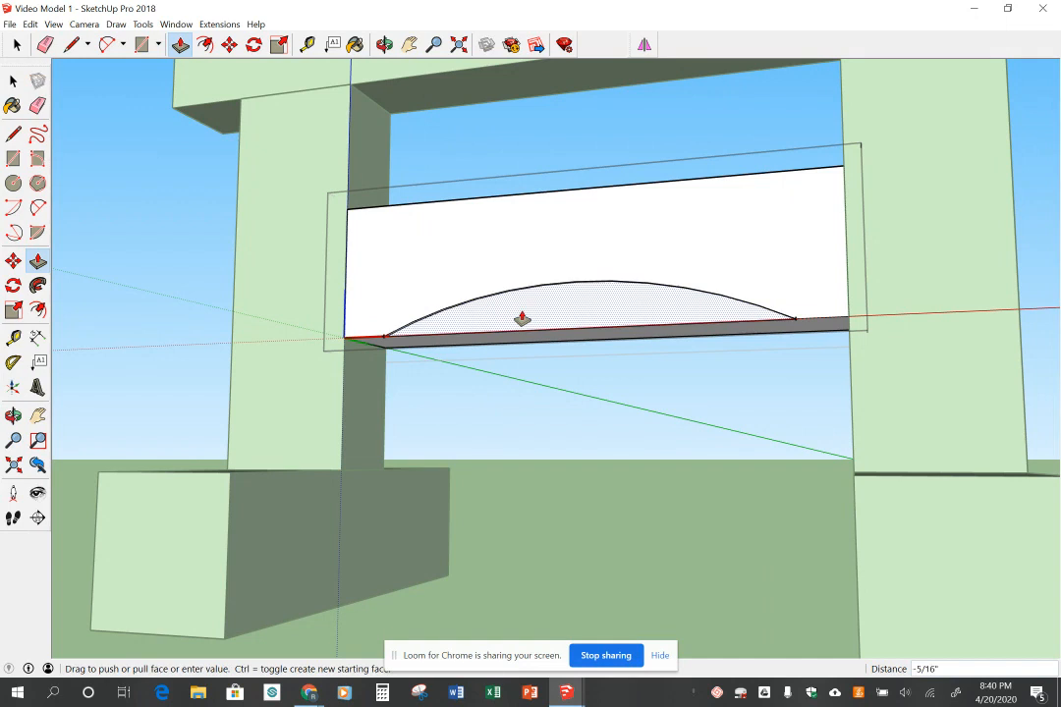
{"action": "left_click", "coordinate": [563, 330]}
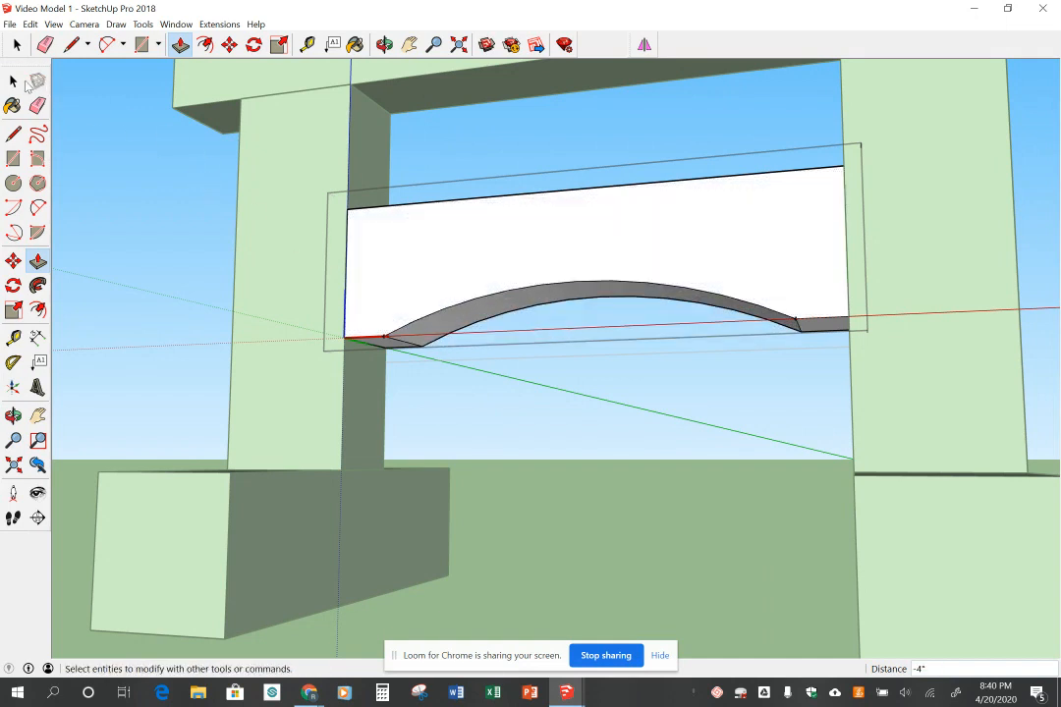
{"action": "left_click", "coordinate": [13, 80]}
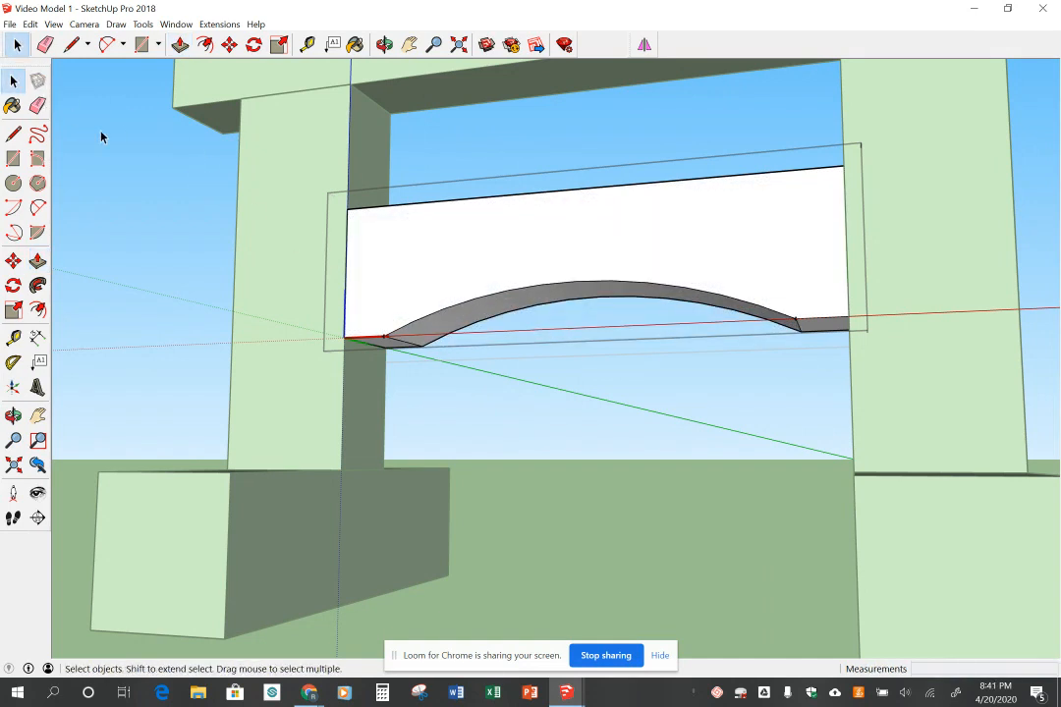
{"action": "left_click", "coordinate": [102, 133]}
Step: Dimension the top plate's length along its upper front edge, placing the dimension above the plate
{"action": "scroll", "coordinate": [423, 390], "scroll_direction": "down", "scroll_amount": 3}
{"action": "middle_click_drag", "start_coordinate": [436, 391], "coordinate": [438, 391]}
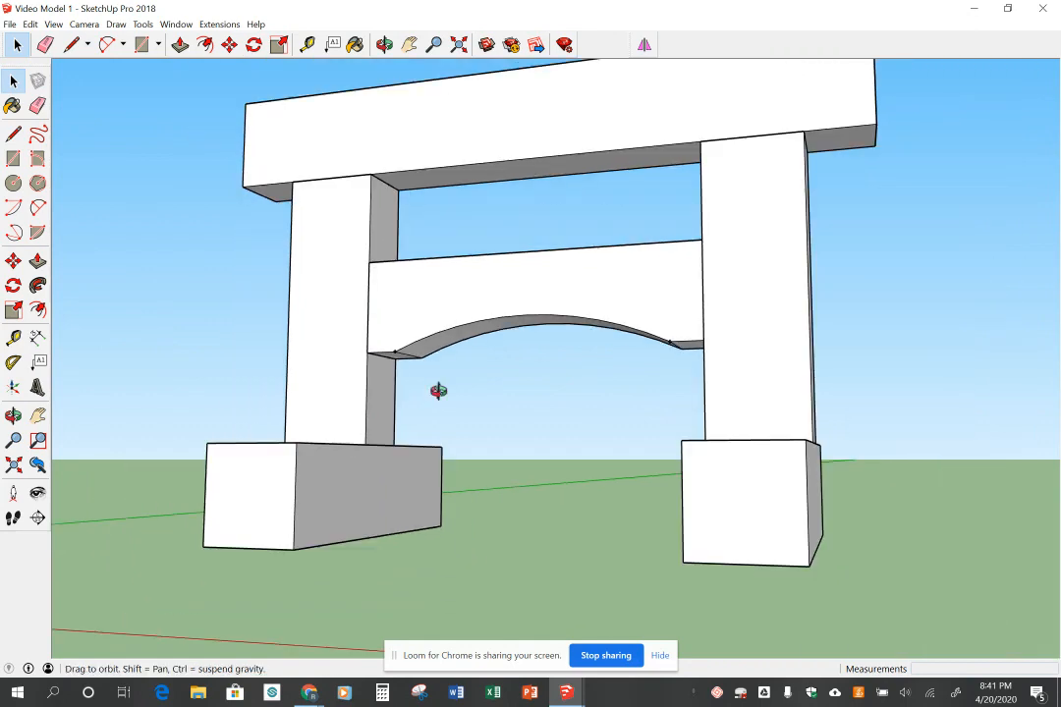
{"action": "scroll", "coordinate": [595, 466], "scroll_direction": "down", "scroll_amount": 5}
{"action": "middle_click_drag", "start_coordinate": [1040, 455], "coordinate": [718, 453]}
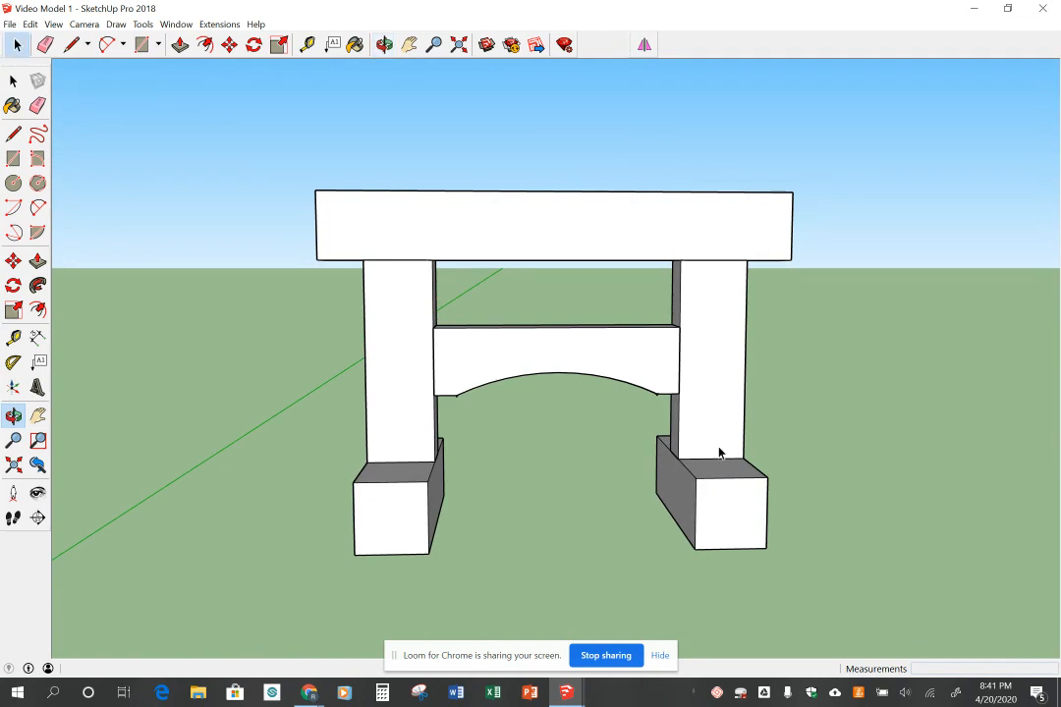
{"action": "left_click", "coordinate": [37, 339]}
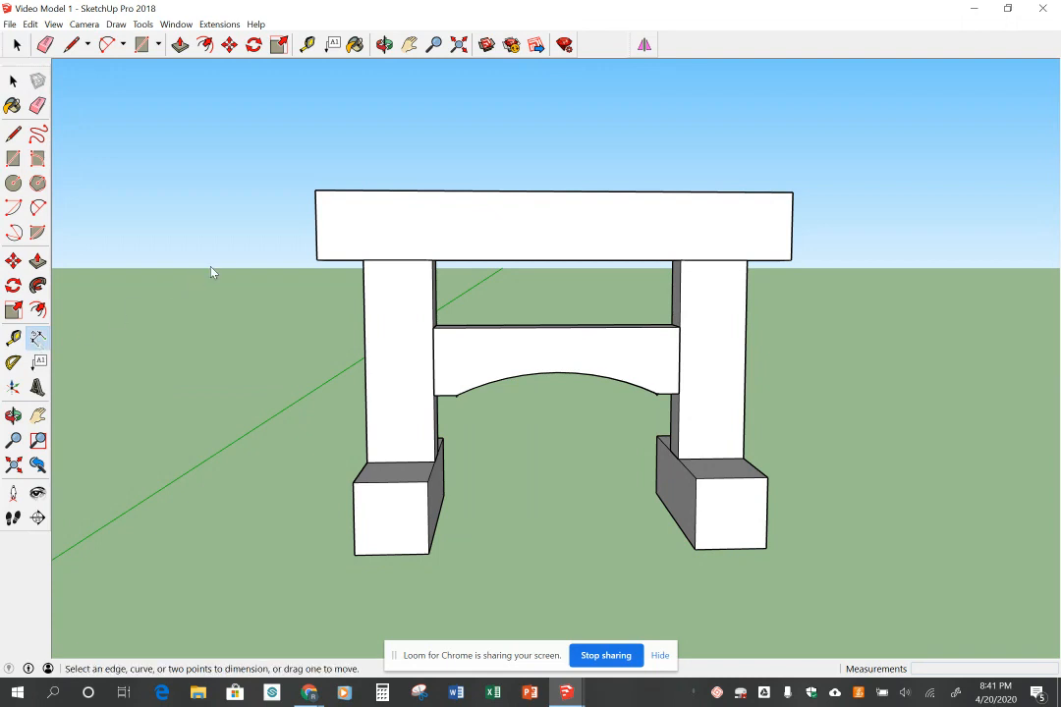
{"action": "left_click", "coordinate": [316, 191]}
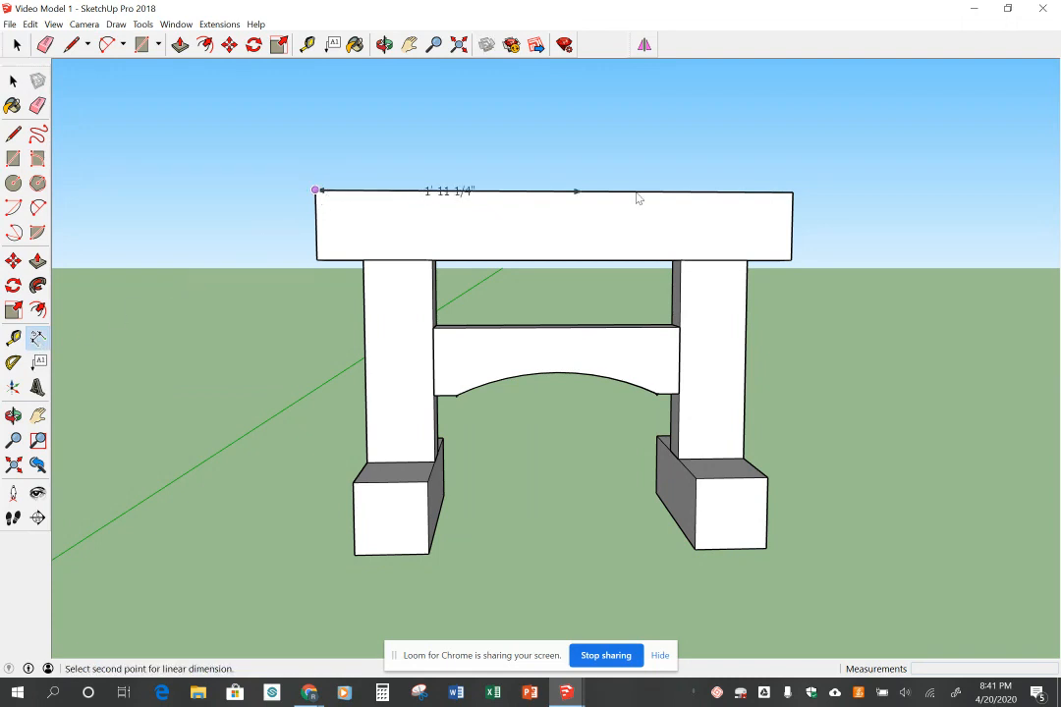
{"action": "left_click", "coordinate": [792, 192]}
{"action": "left_click", "coordinate": [794, 155]}
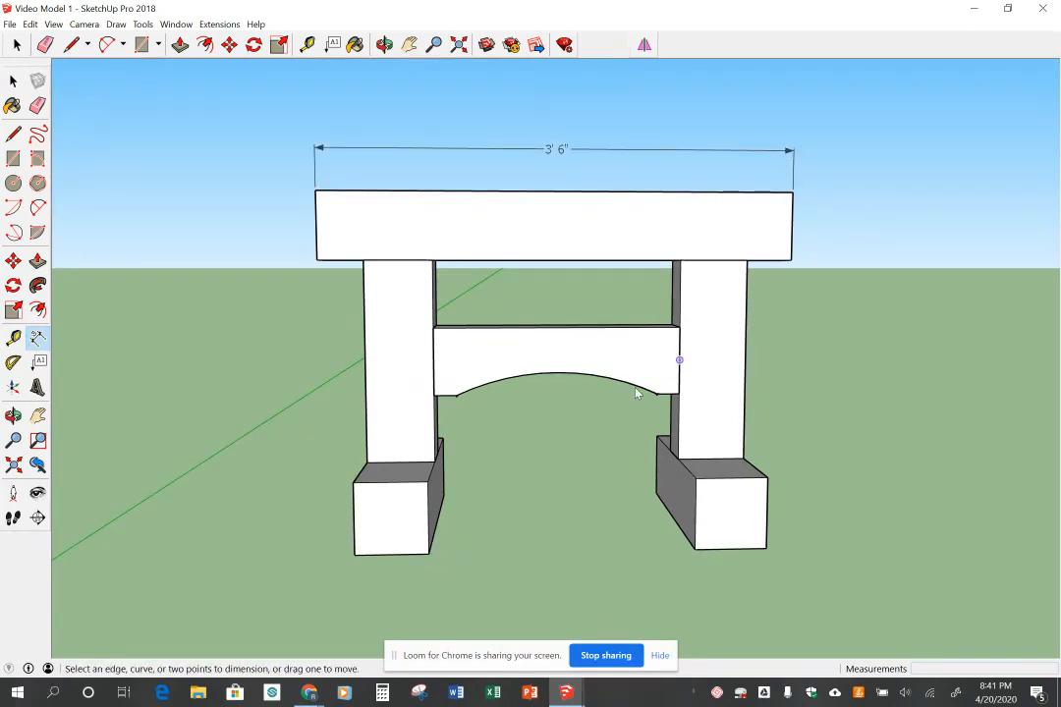
Step: Dimension the top plate's height along its left front edge, placing the dimension outside the plate's left end
{"action": "left_click", "coordinate": [315, 192]}
{"action": "left_click", "coordinate": [316, 260]}
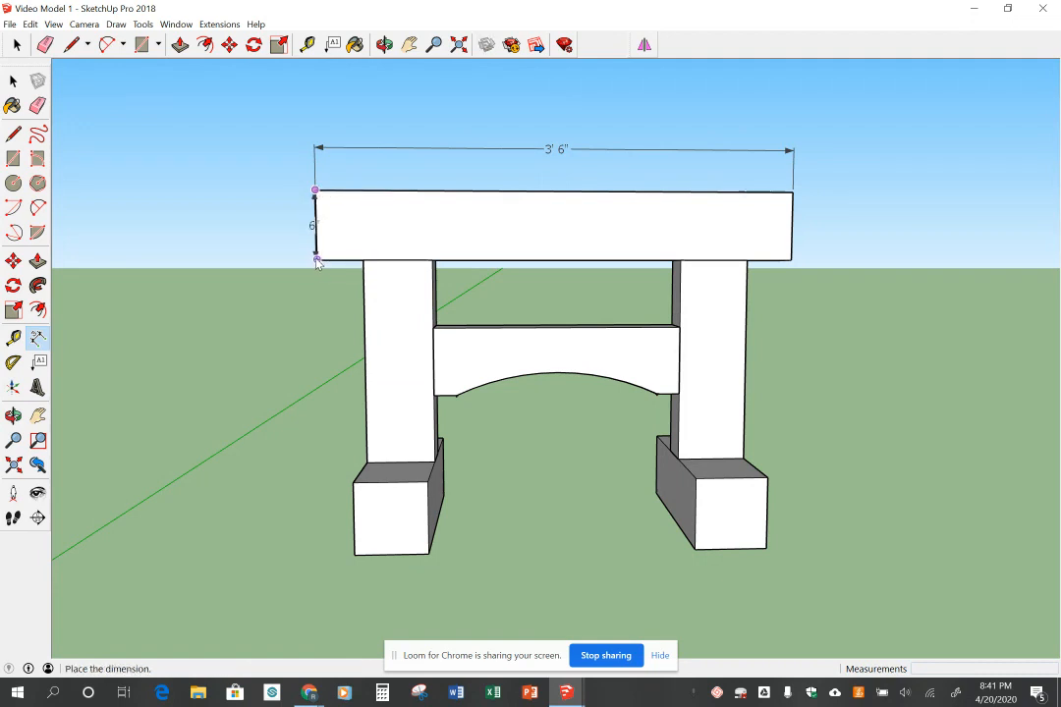
{"action": "left_click", "coordinate": [280, 234]}
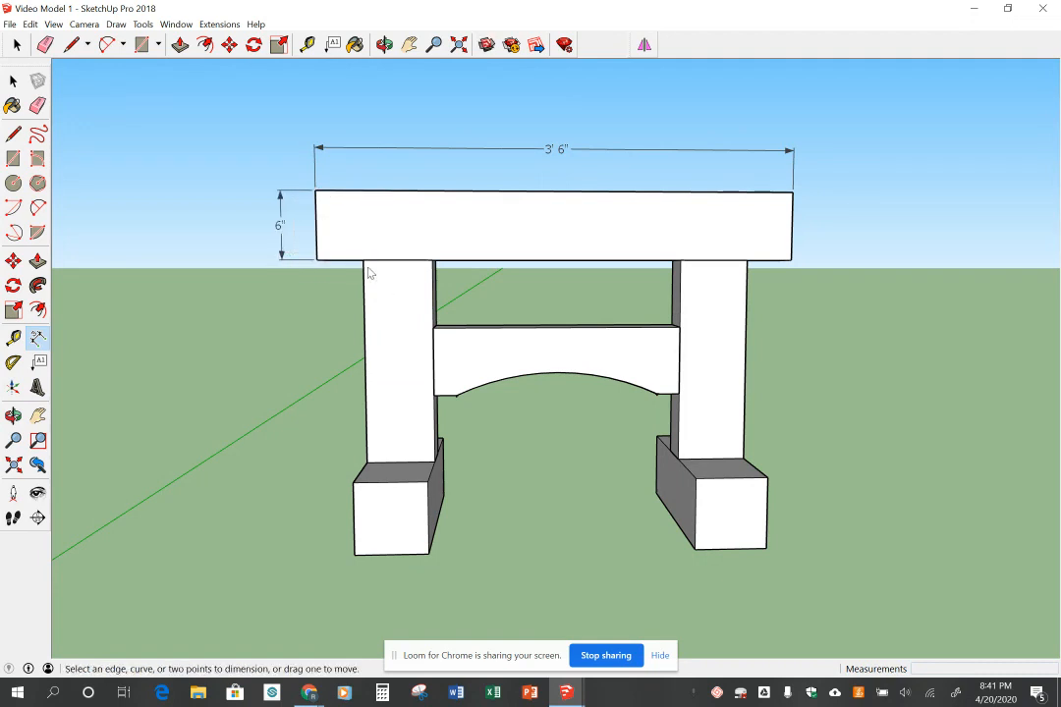
Step: Dimension the left post's height beside its outer edge and its width across the upper part of its front face
{"action": "left_click", "coordinate": [364, 261]}
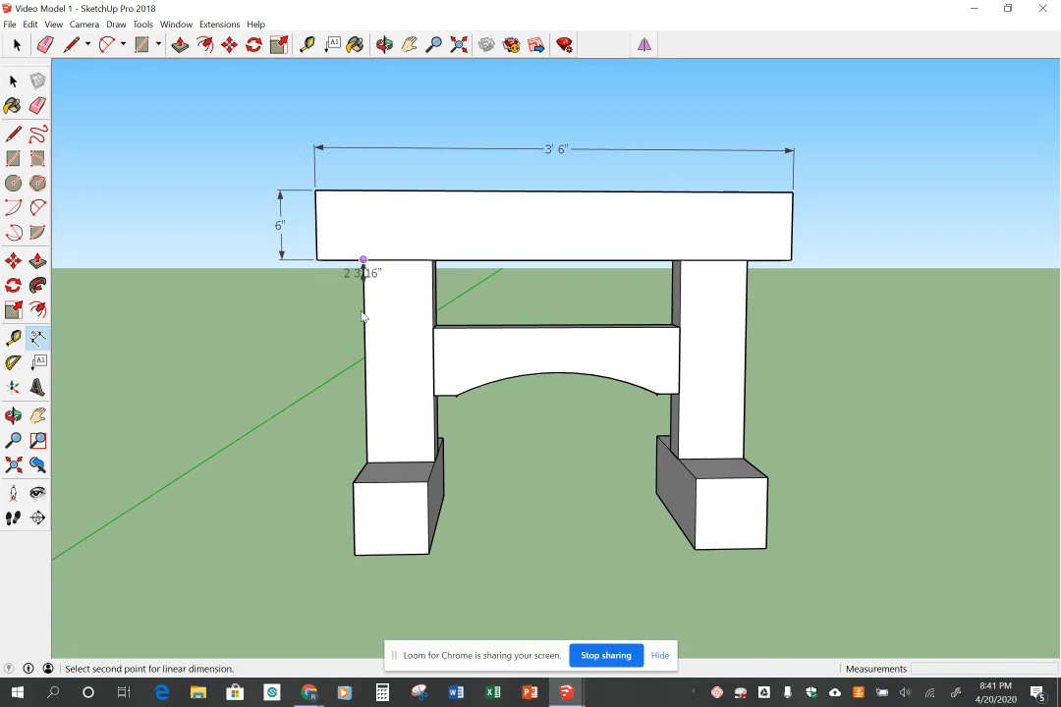
{"action": "left_click", "coordinate": [366, 462]}
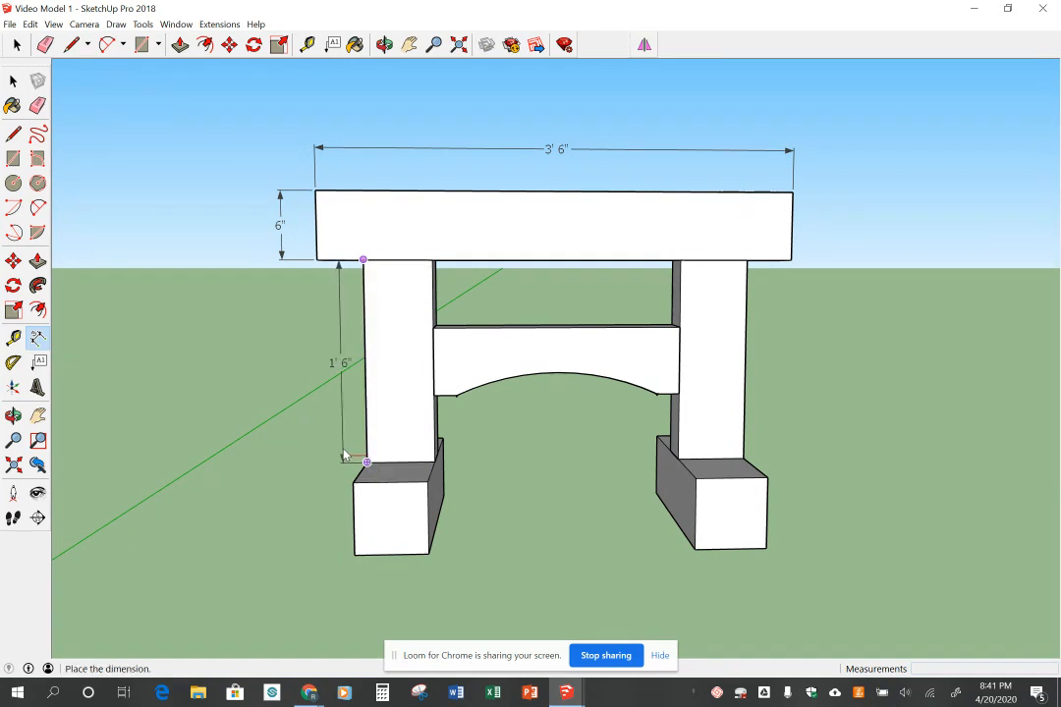
{"action": "left_click", "coordinate": [343, 422]}
{"action": "left_click", "coordinate": [364, 262]}
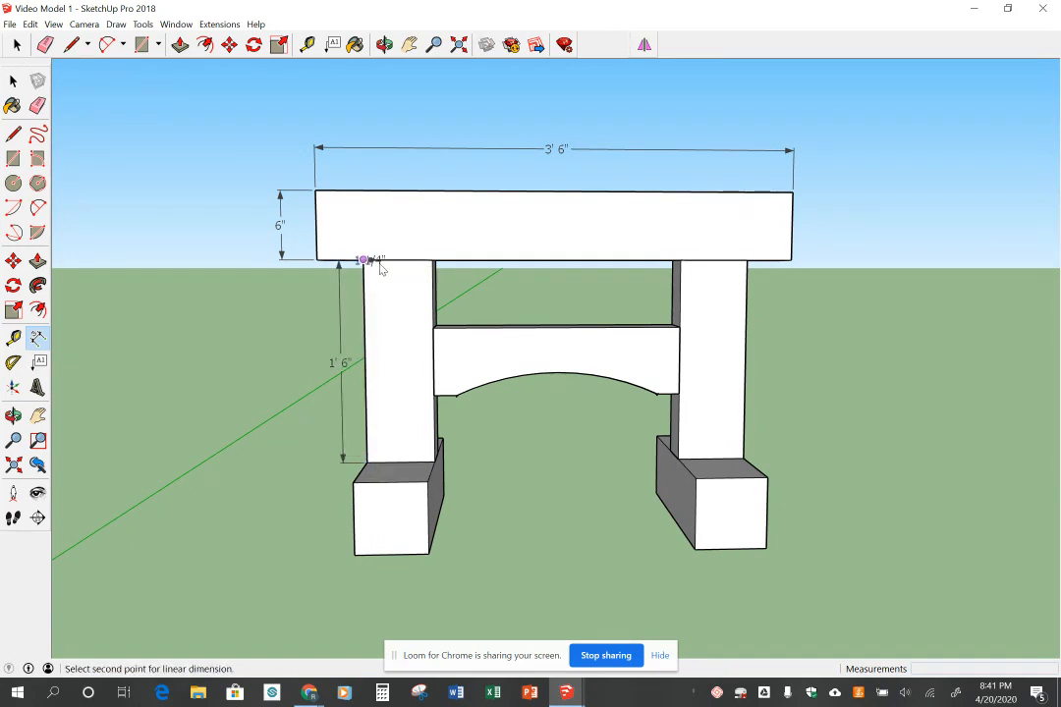
{"action": "left_click", "coordinate": [431, 262]}
{"action": "left_click", "coordinate": [423, 299]}
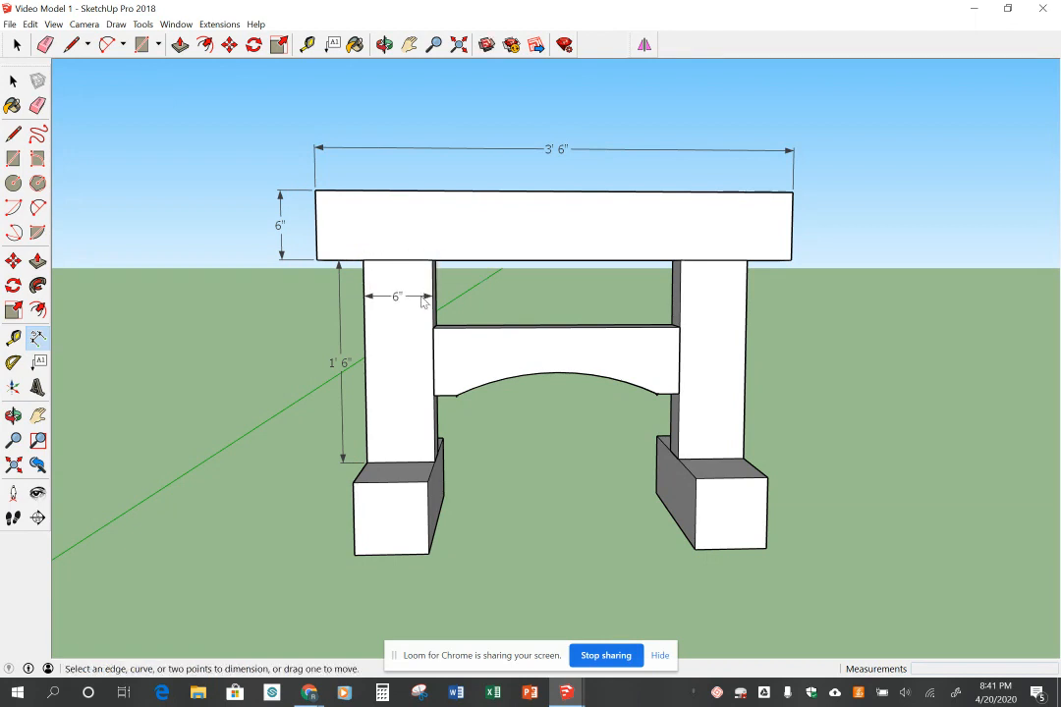
Step: Dimension the left base block's width and height, placing both dimensions on its front face
{"action": "left_click", "coordinate": [355, 484]}
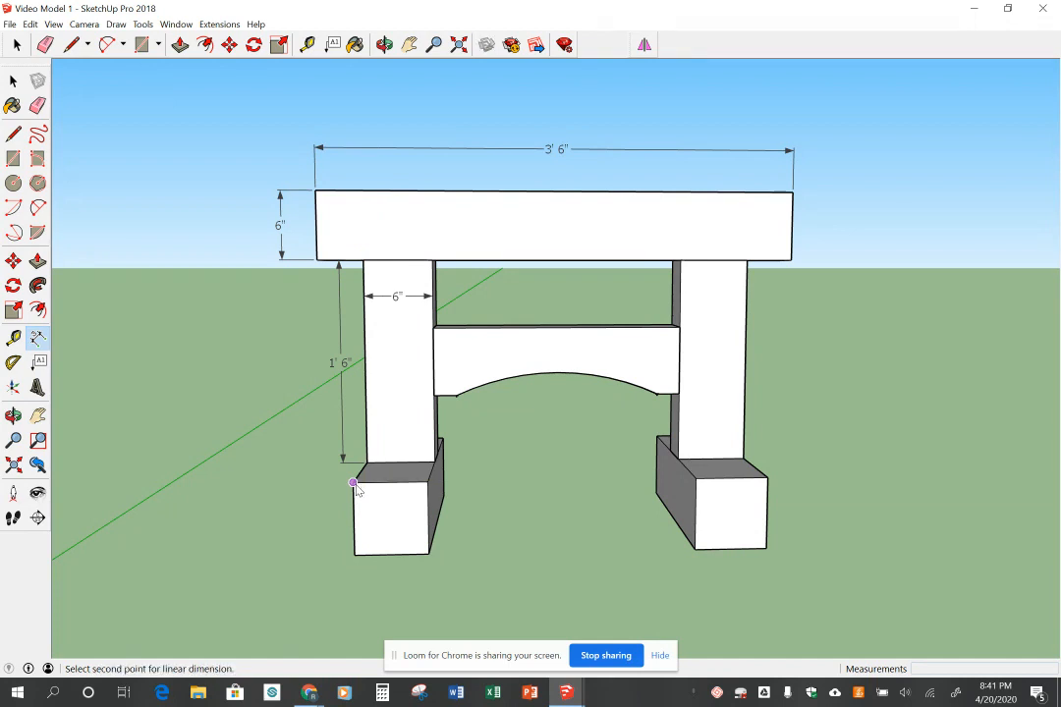
{"action": "left_click", "coordinate": [427, 483]}
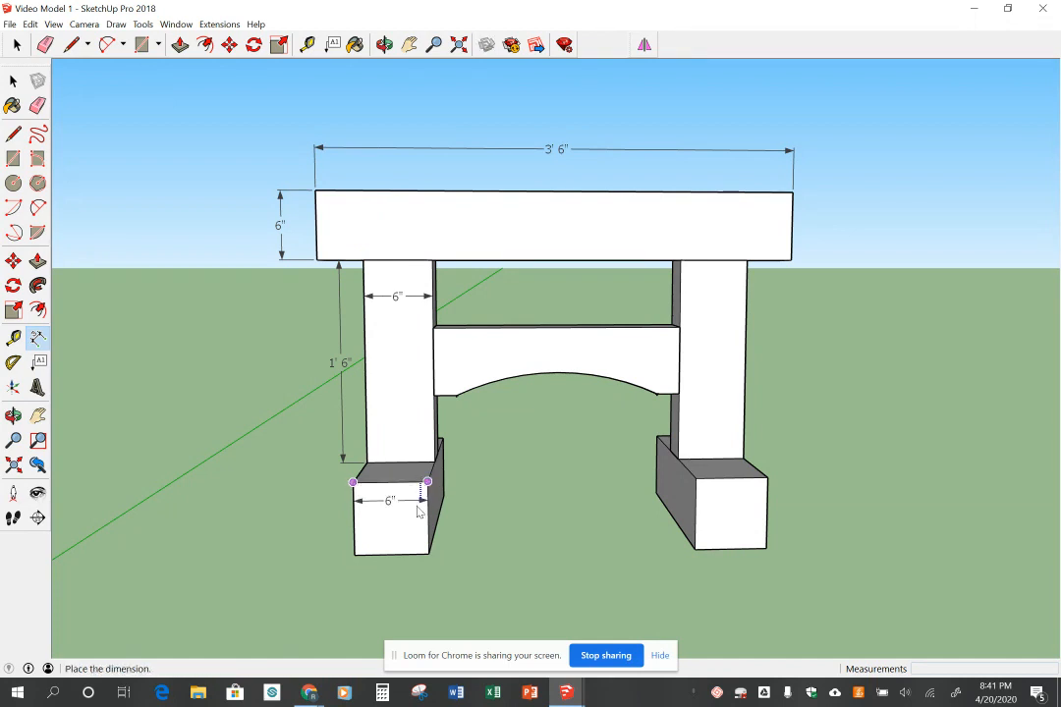
{"action": "left_click", "coordinate": [419, 506]}
{"action": "left_click", "coordinate": [429, 488]}
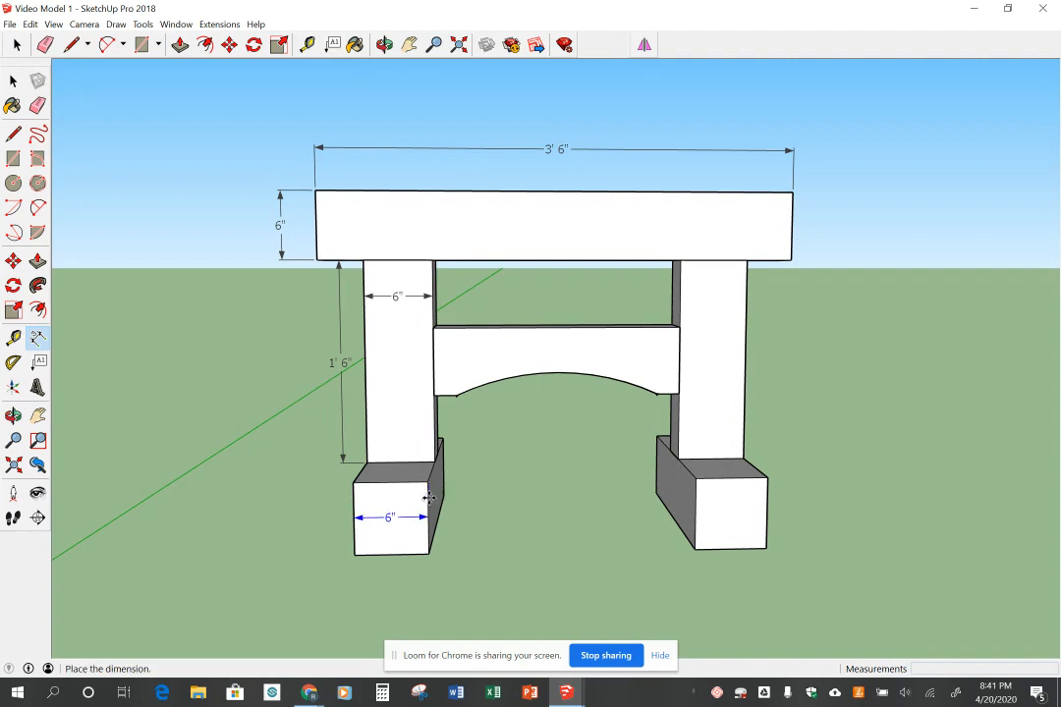
{"action": "left_click", "coordinate": [428, 487]}
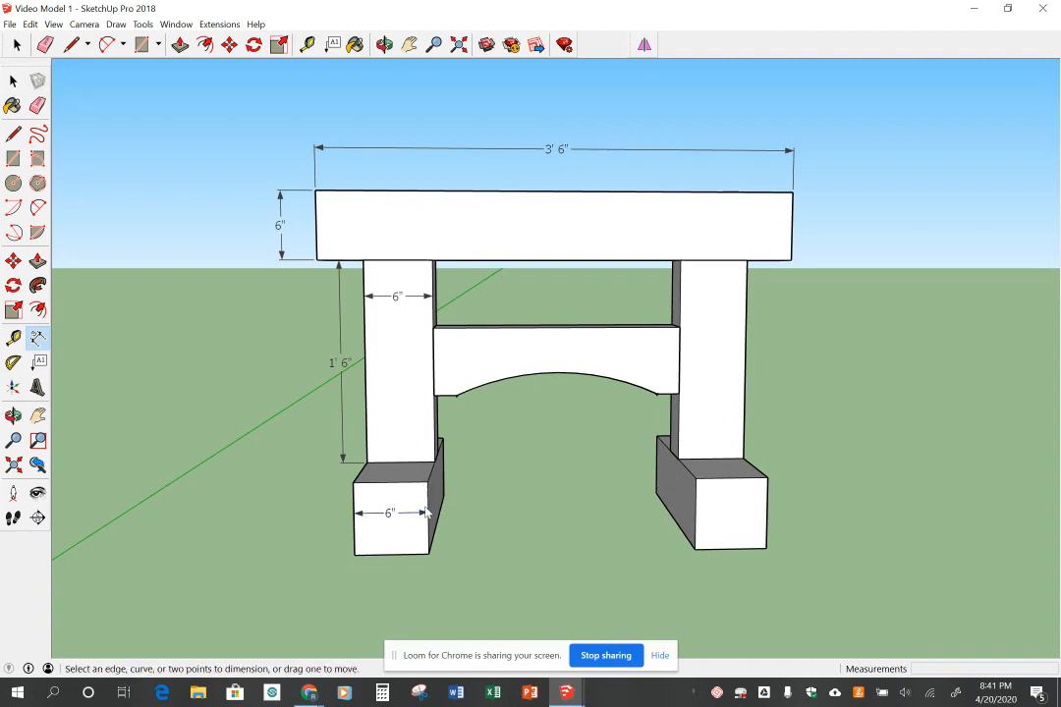
{"action": "left_click", "coordinate": [427, 556]}
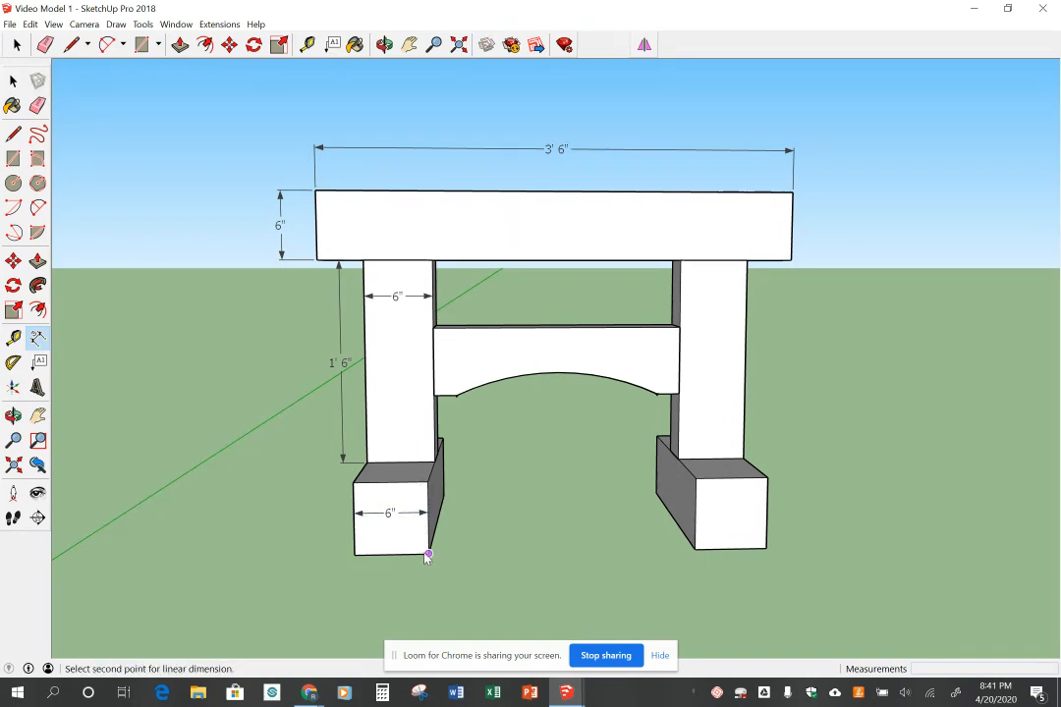
{"action": "left_click", "coordinate": [428, 482]}
{"action": "left_click", "coordinate": [411, 491]}
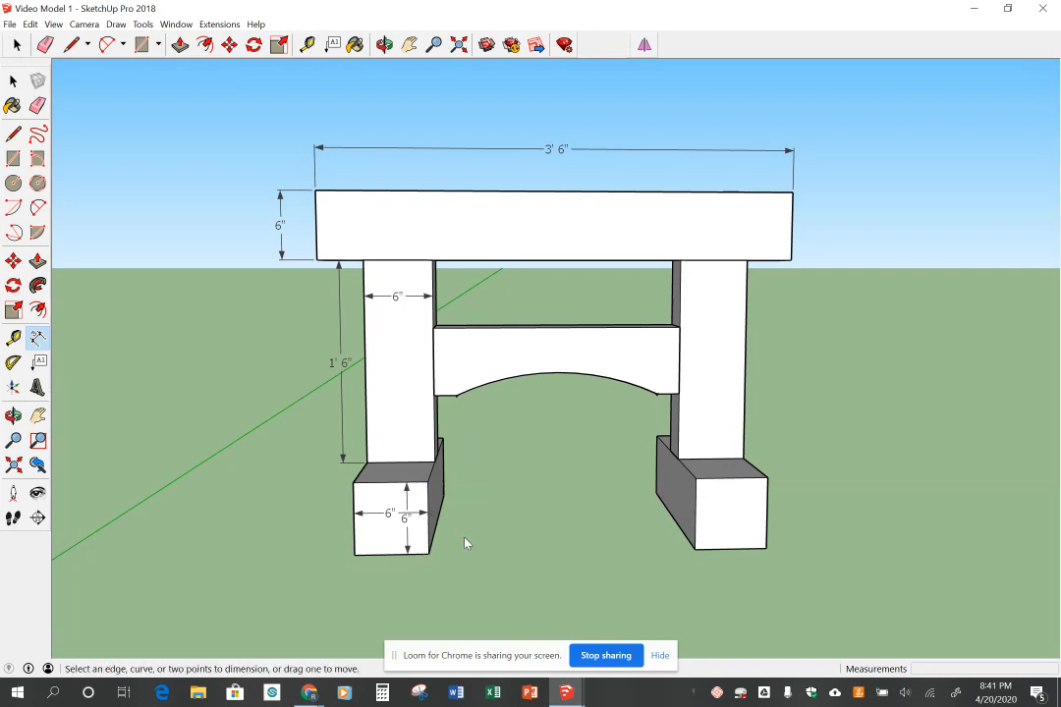
Step: Dimension the crossbeam's length between the posts along its upper front edge, placing the dimension above the beam
{"action": "left_click", "coordinate": [436, 336]}
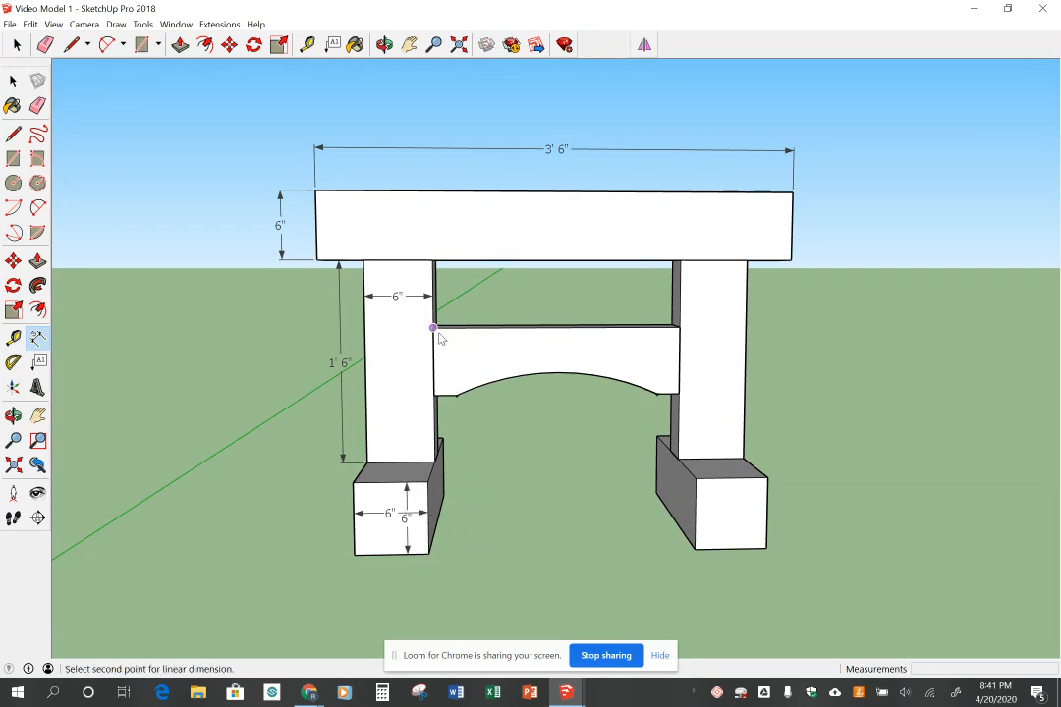
{"action": "left_click", "coordinate": [679, 326]}
{"action": "left_click", "coordinate": [678, 298]}
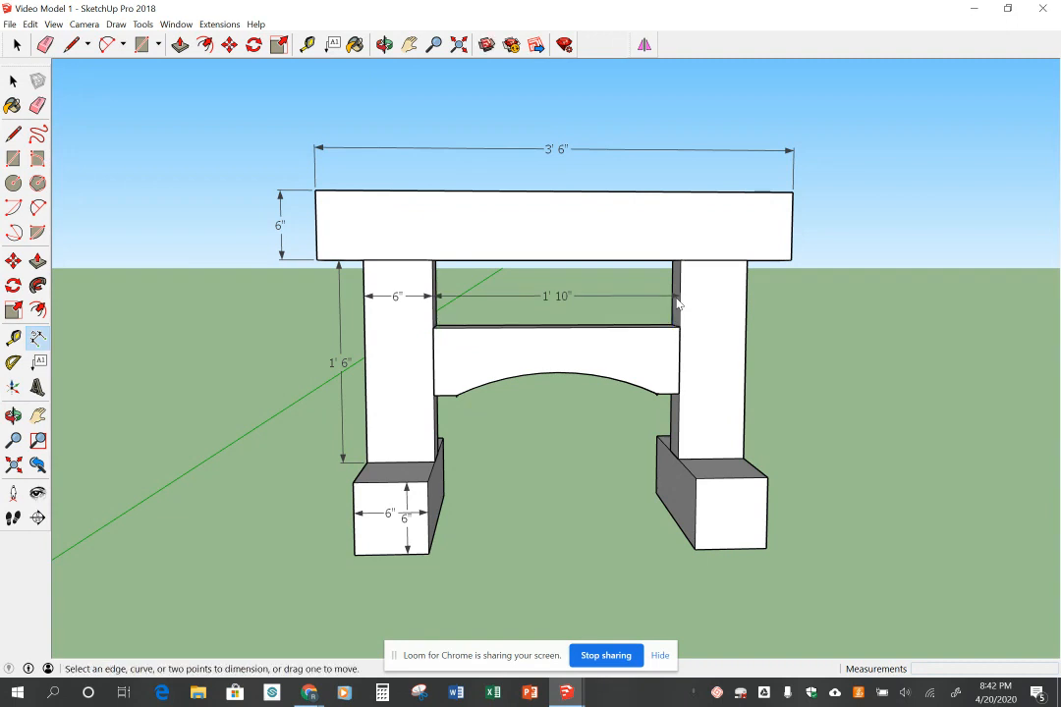